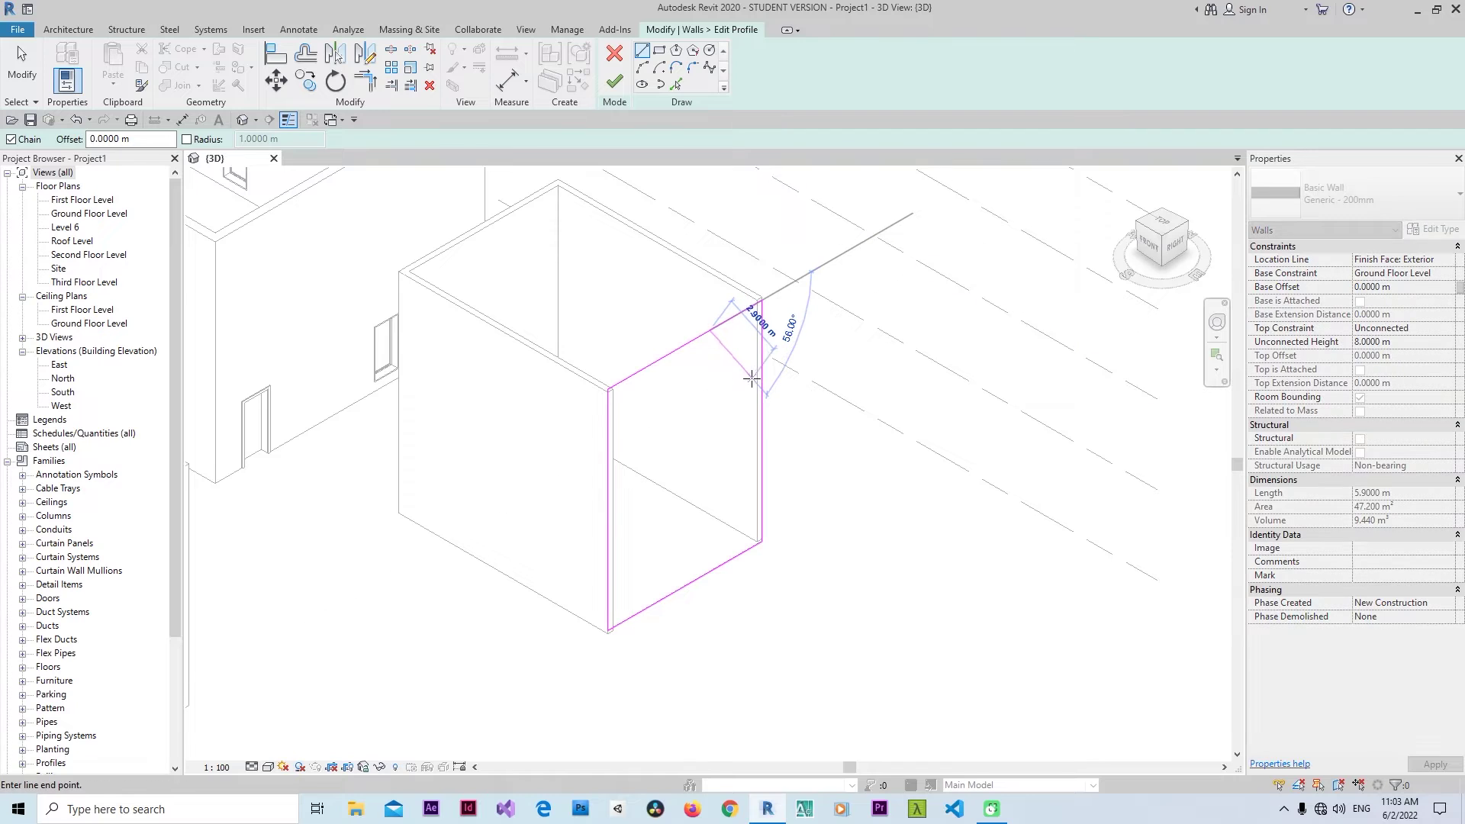
# - Bevel the far upper corner of the 5.9 m wall's profile with a sketched diagonal, trim the outline to it, and finish editing
pyautogui.click(767, 384)
pyautogui.press('Escape')
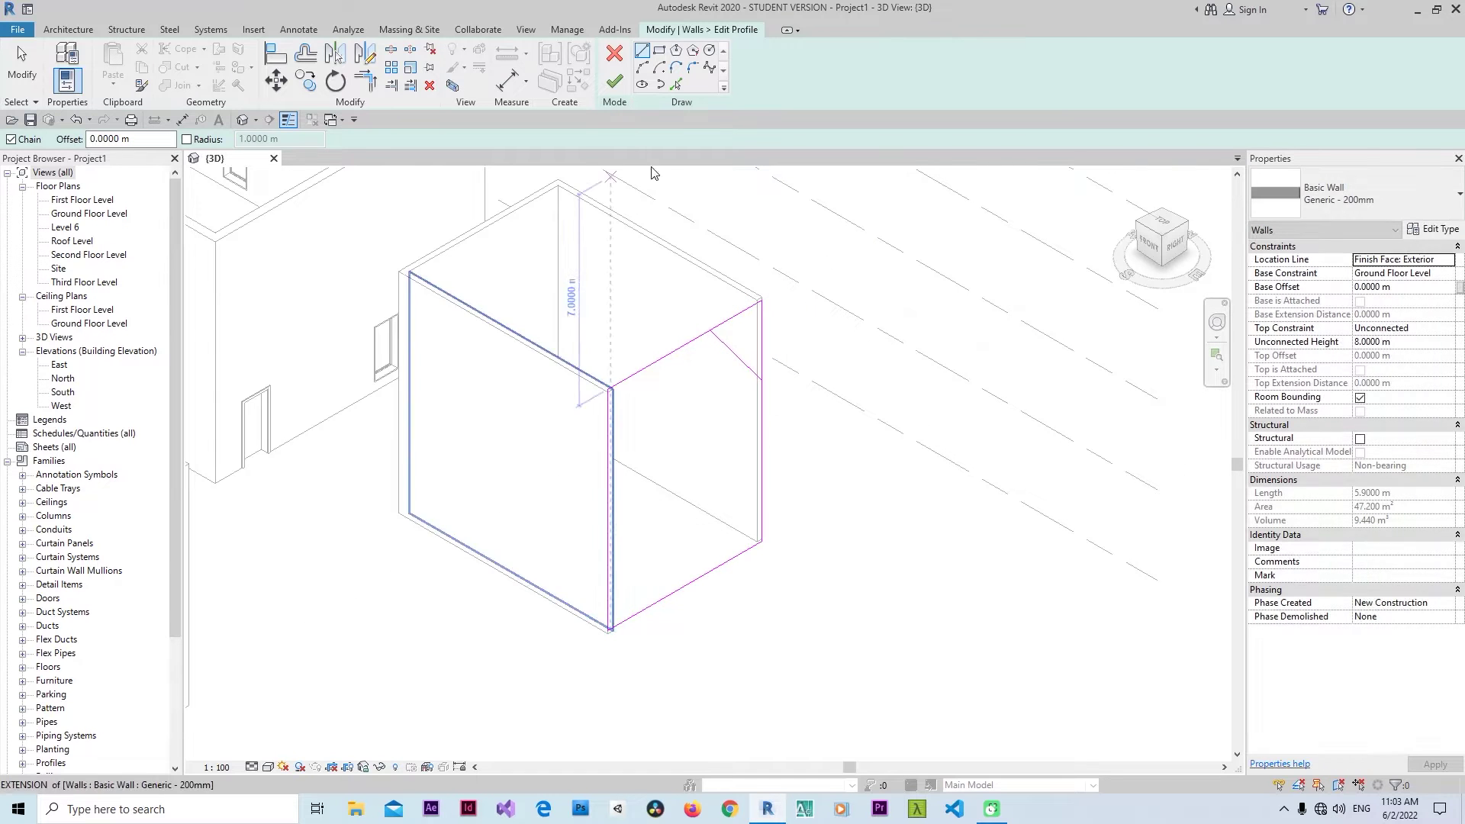
pyautogui.click(365, 79)
pyautogui.click(717, 338)
pyautogui.click(695, 341)
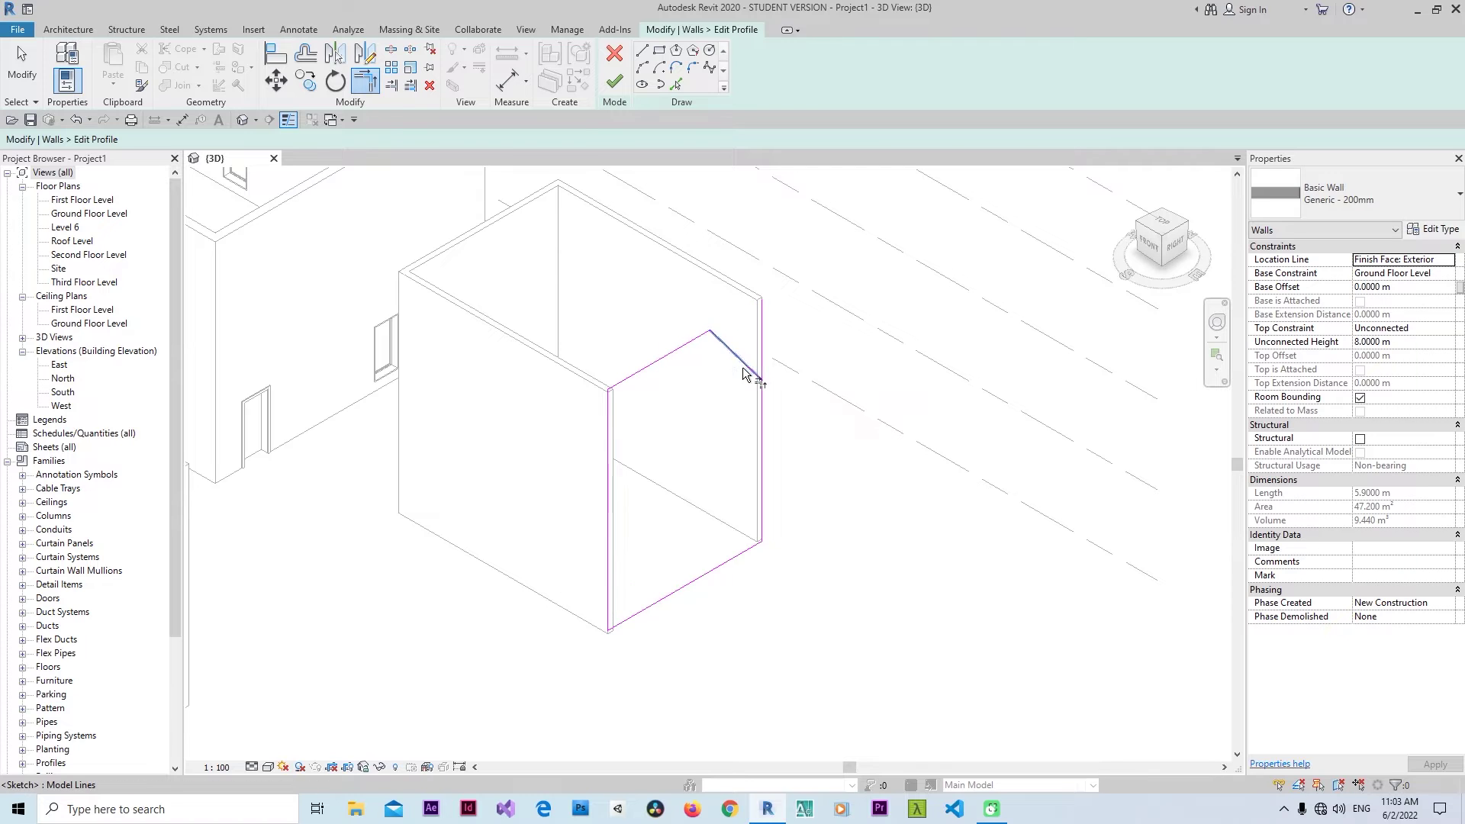
pyautogui.click(764, 410)
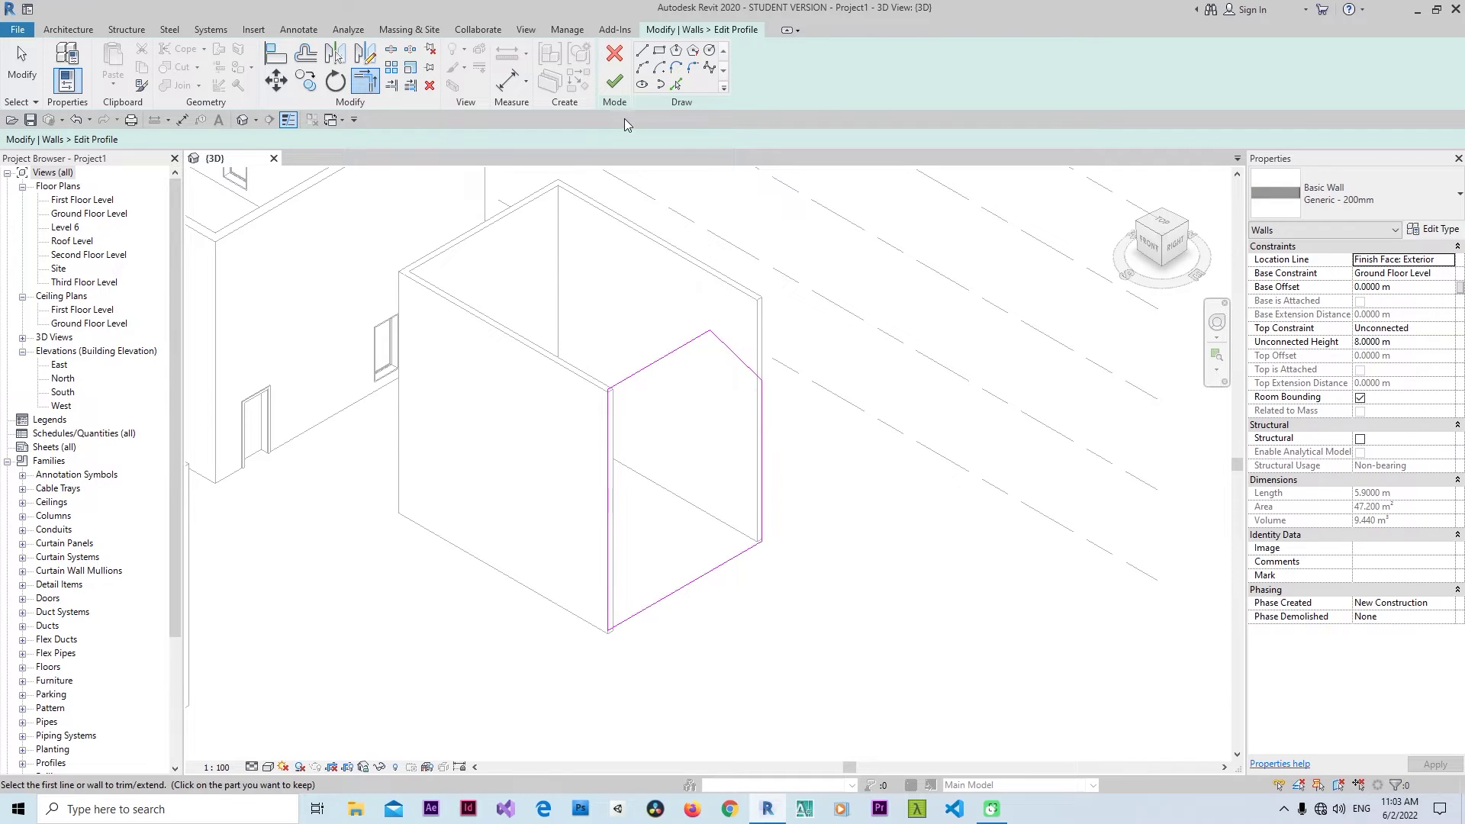
pyautogui.click(617, 83)
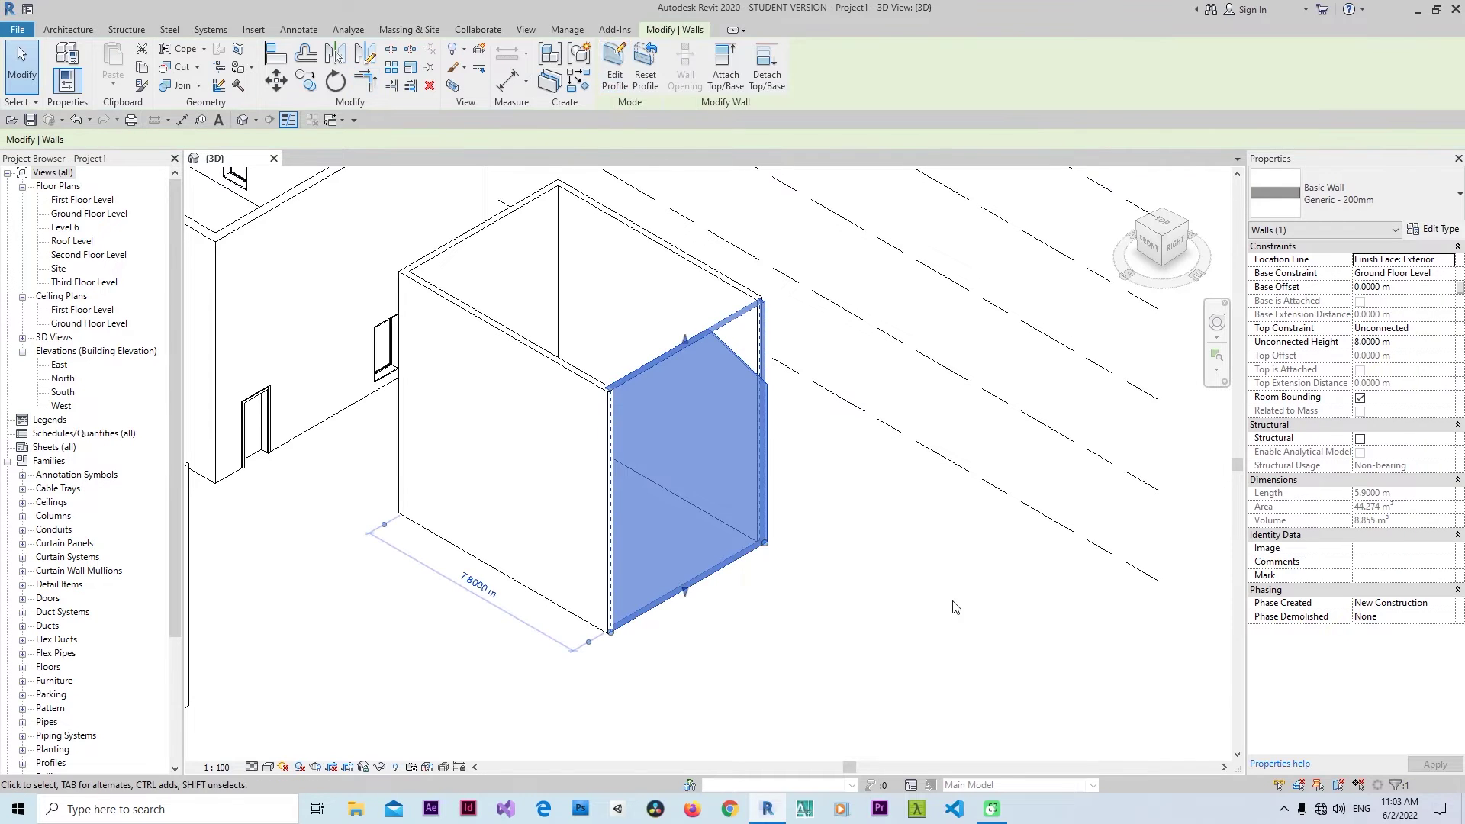
pyautogui.click(959, 604)
# - Fillet the near upper corner of the 5.9 m wall's profile to a radius of about 3.5 m, and finish by unjoining the conflicting elements
pyautogui.scroll(2, 801, 407)
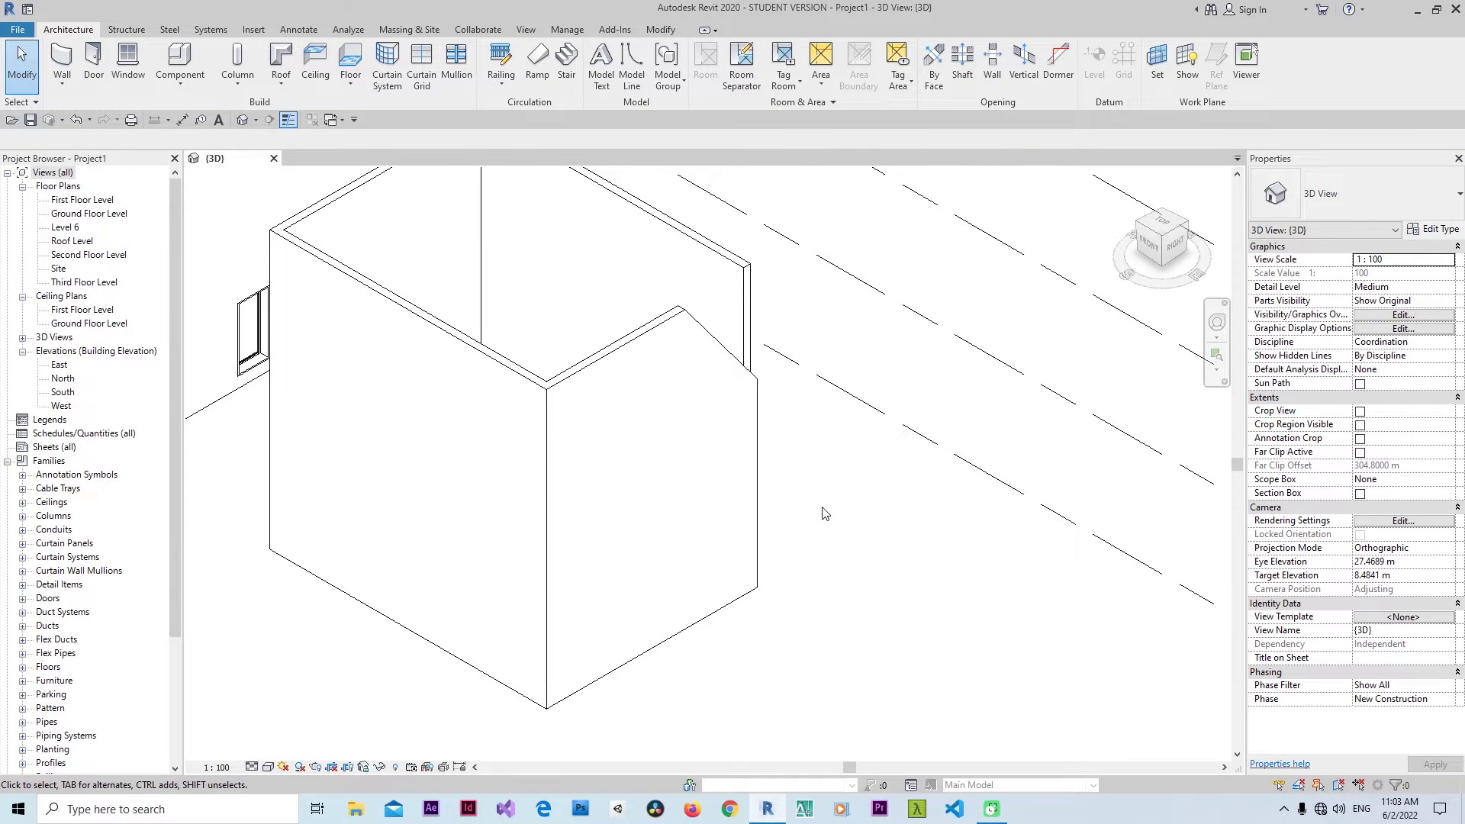
pyautogui.click(748, 374)
pyautogui.click(619, 77)
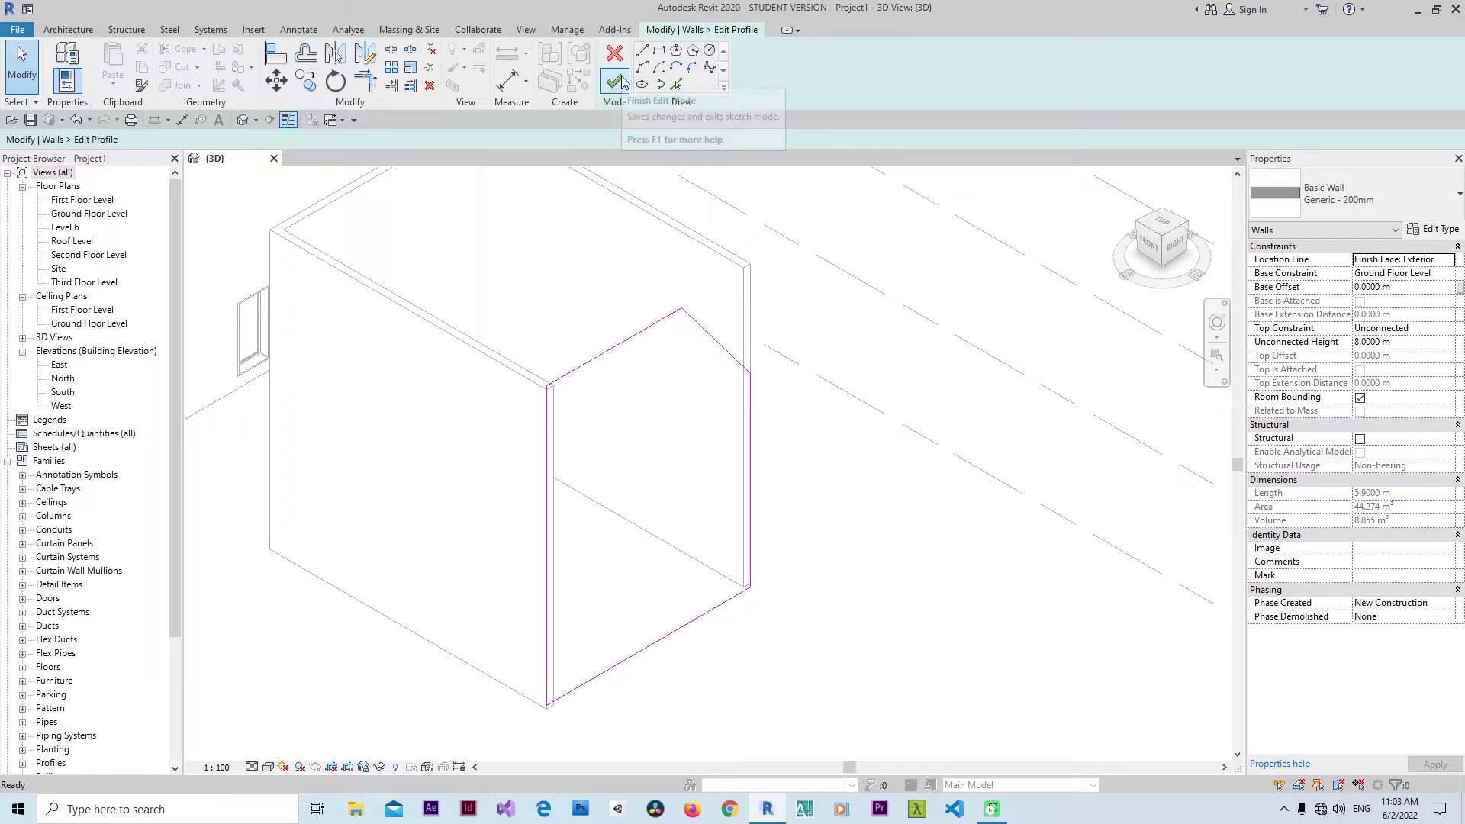
pyautogui.click(694, 70)
pyautogui.click(607, 353)
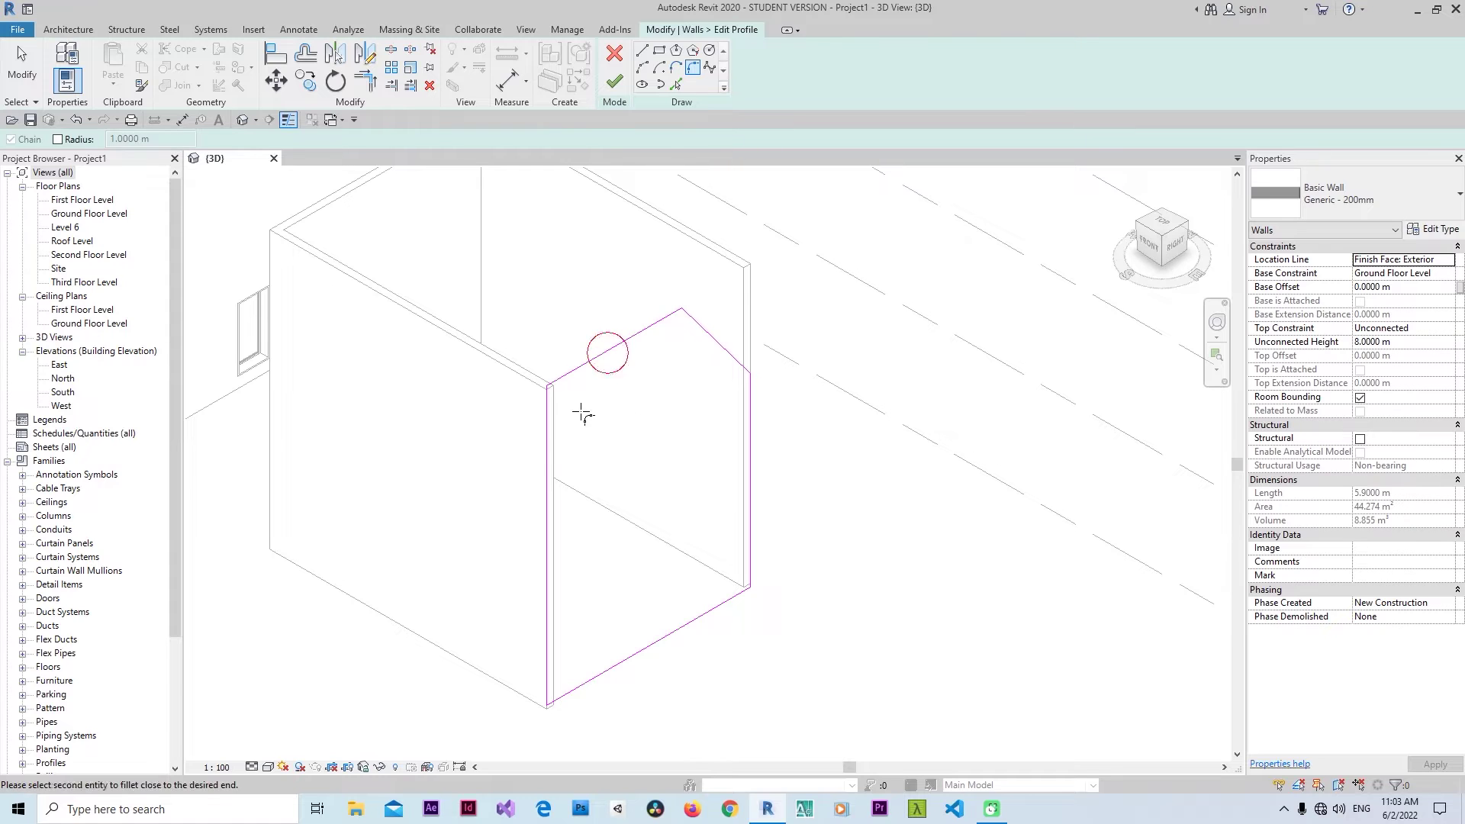
pyautogui.click(550, 464)
pyautogui.click(583, 413)
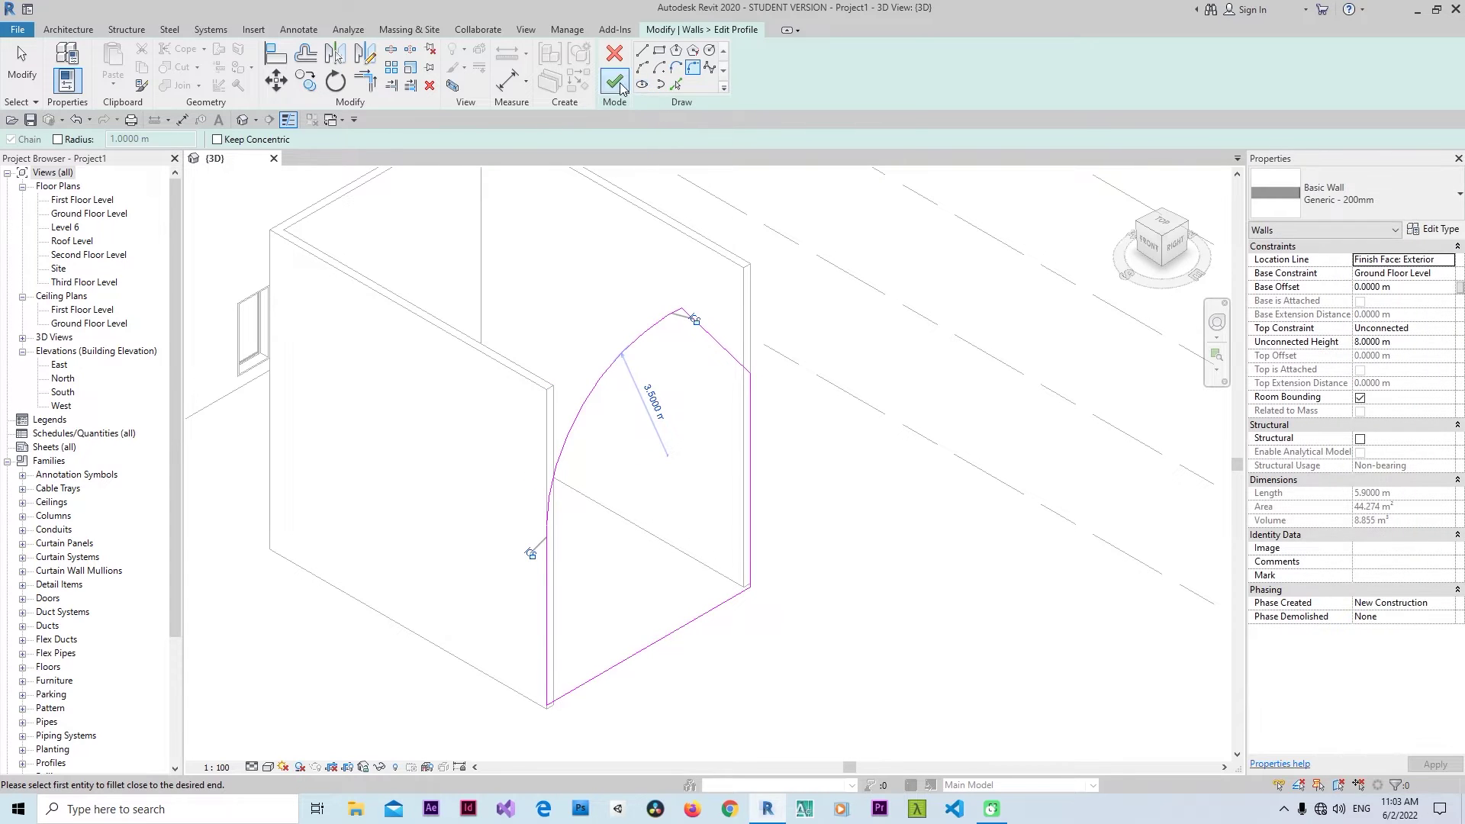
pyautogui.click(615, 81)
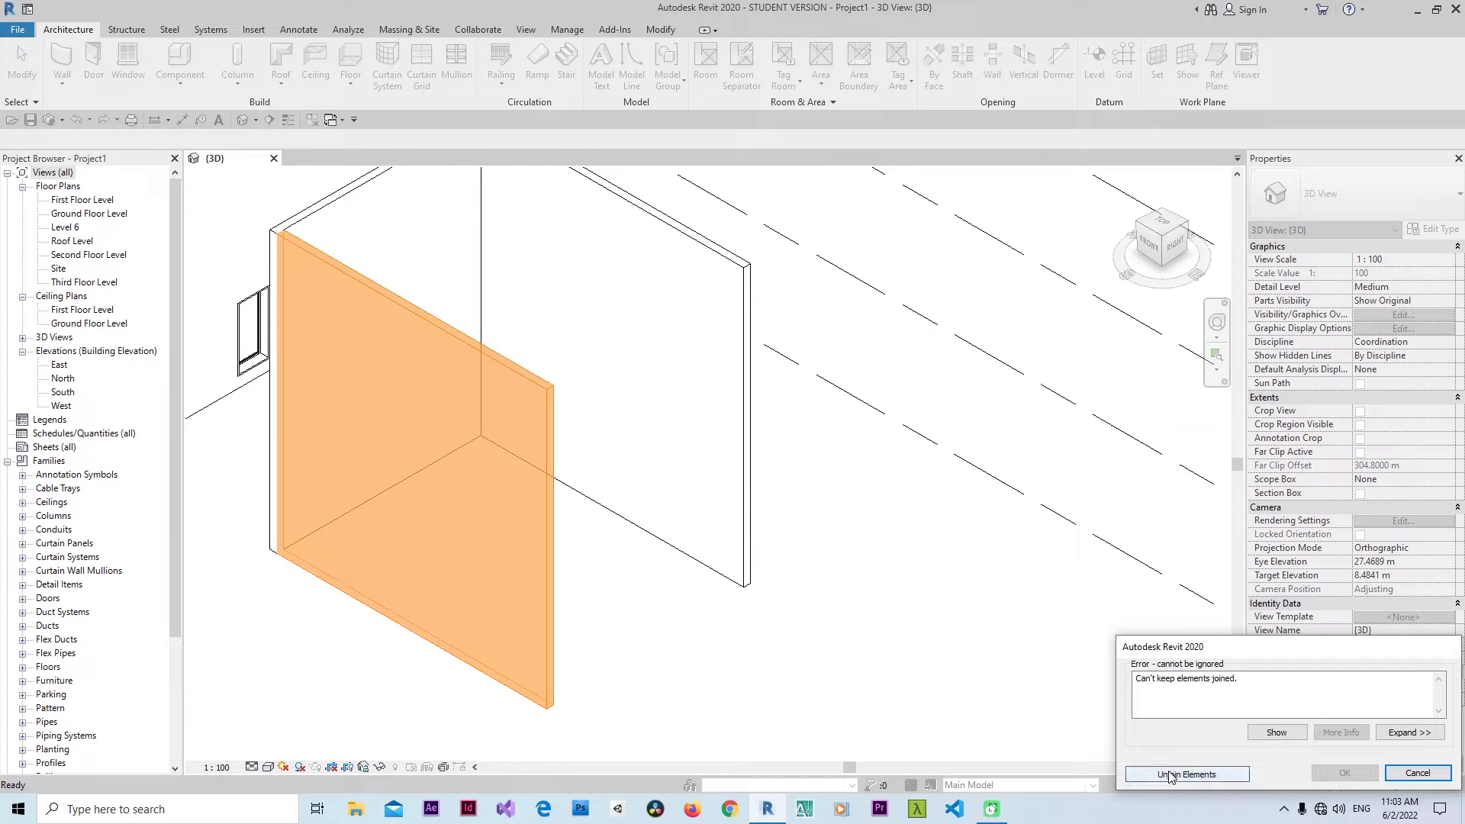
pyautogui.click(1169, 775)
pyautogui.click(857, 605)
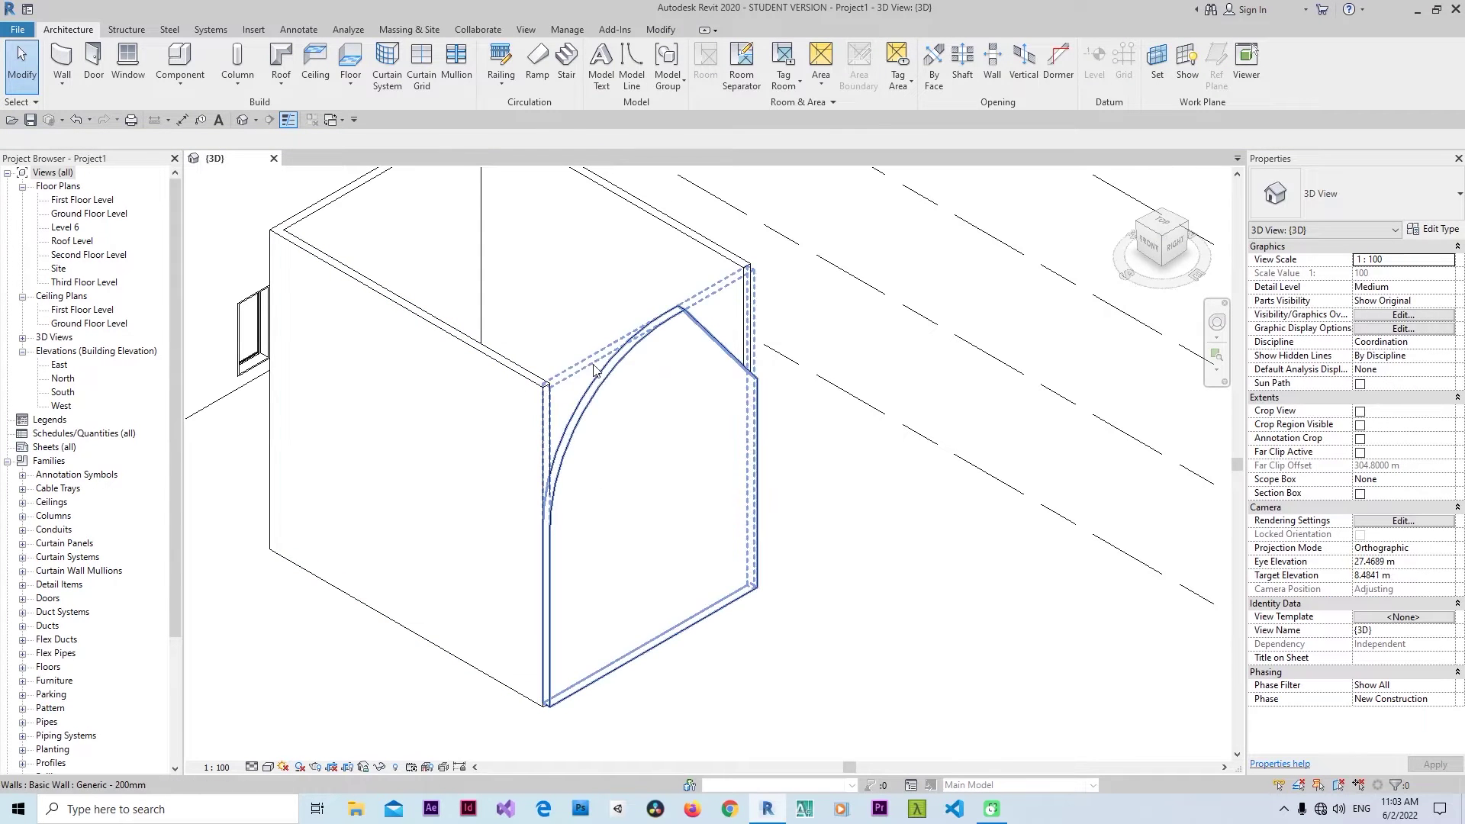
pyautogui.click(592, 388)
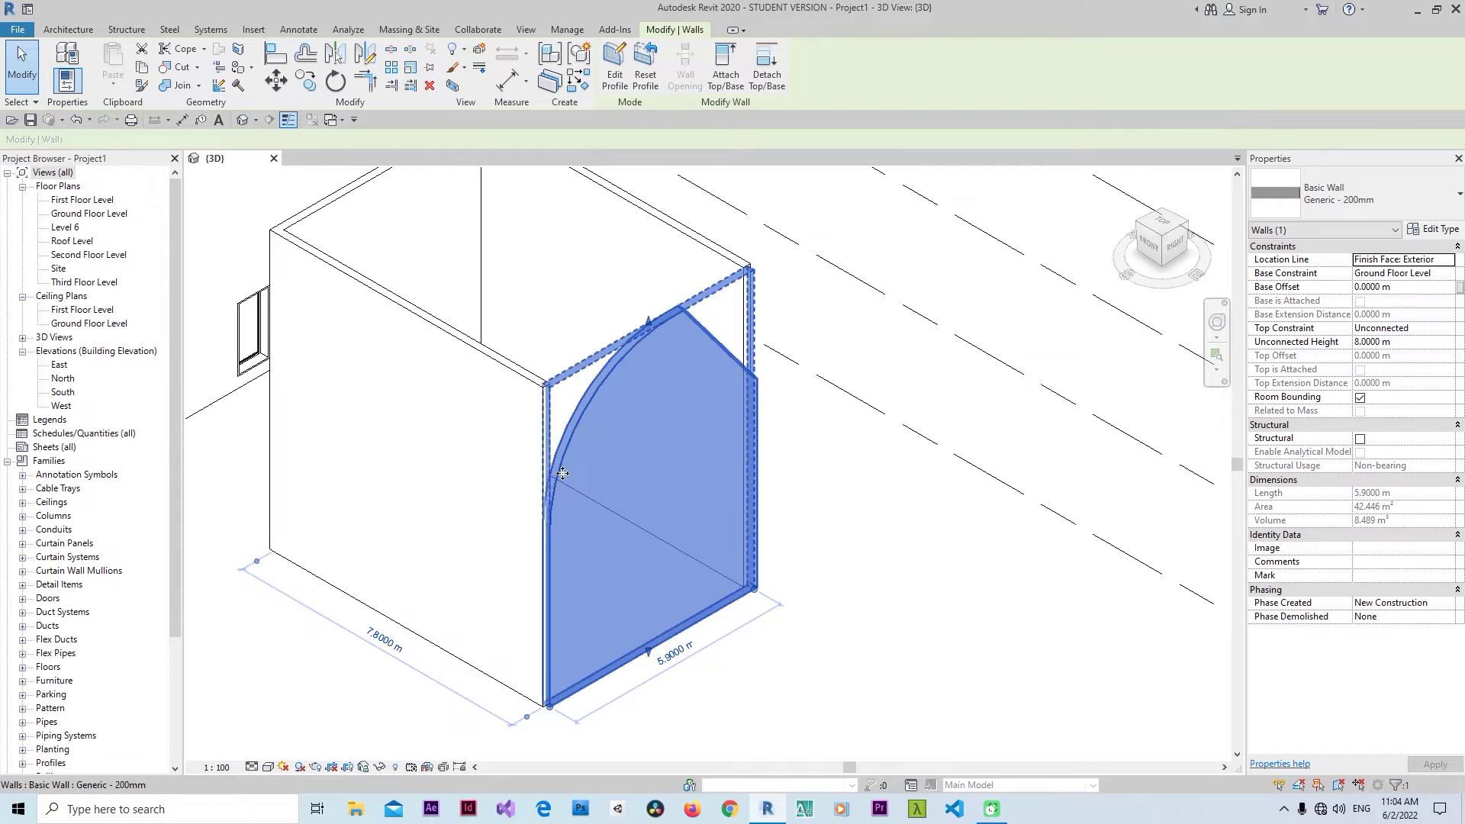
pyautogui.click(955, 526)
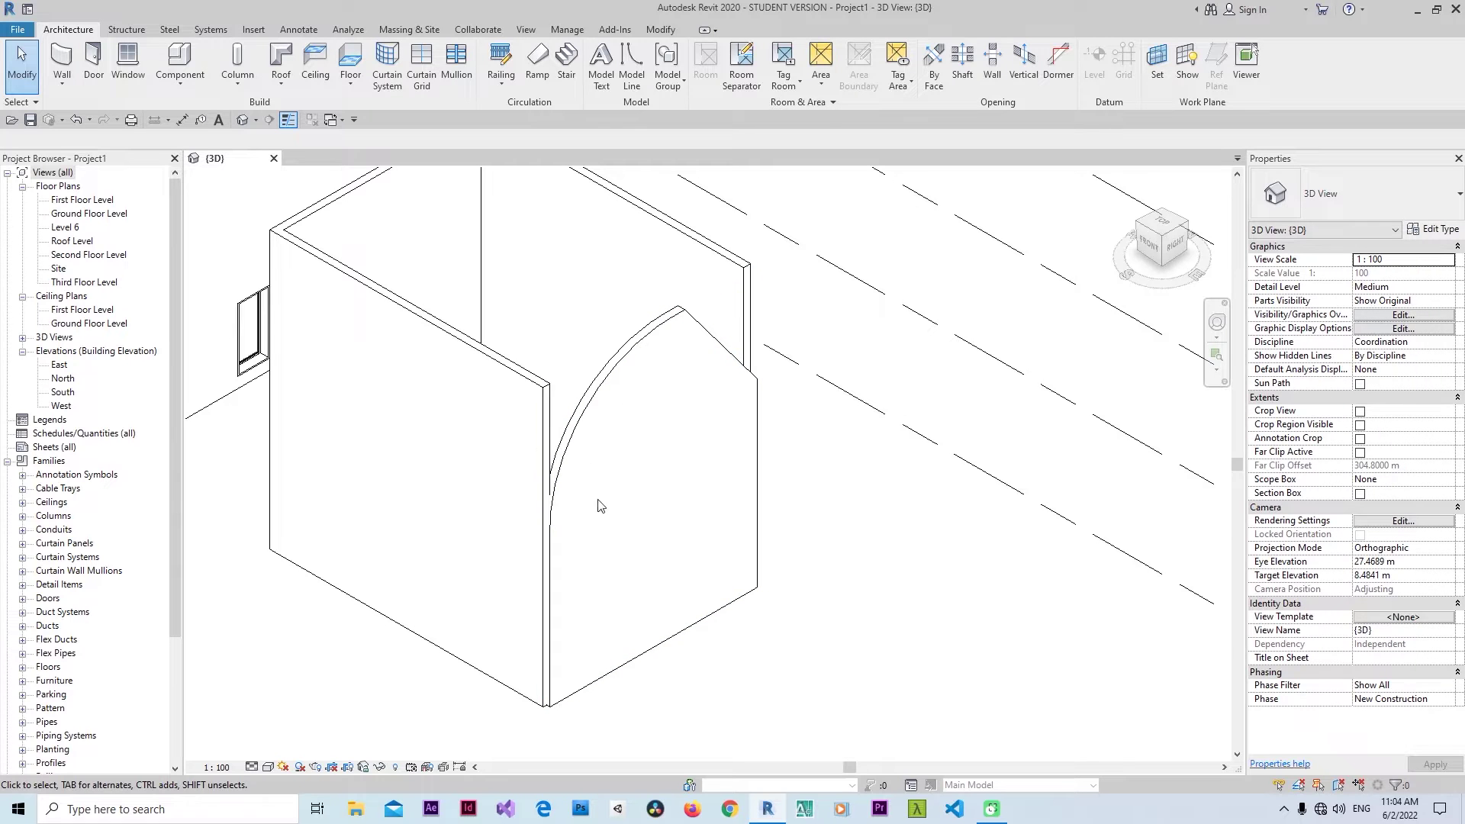
pyautogui.click(757, 489)
pyautogui.click(556, 294)
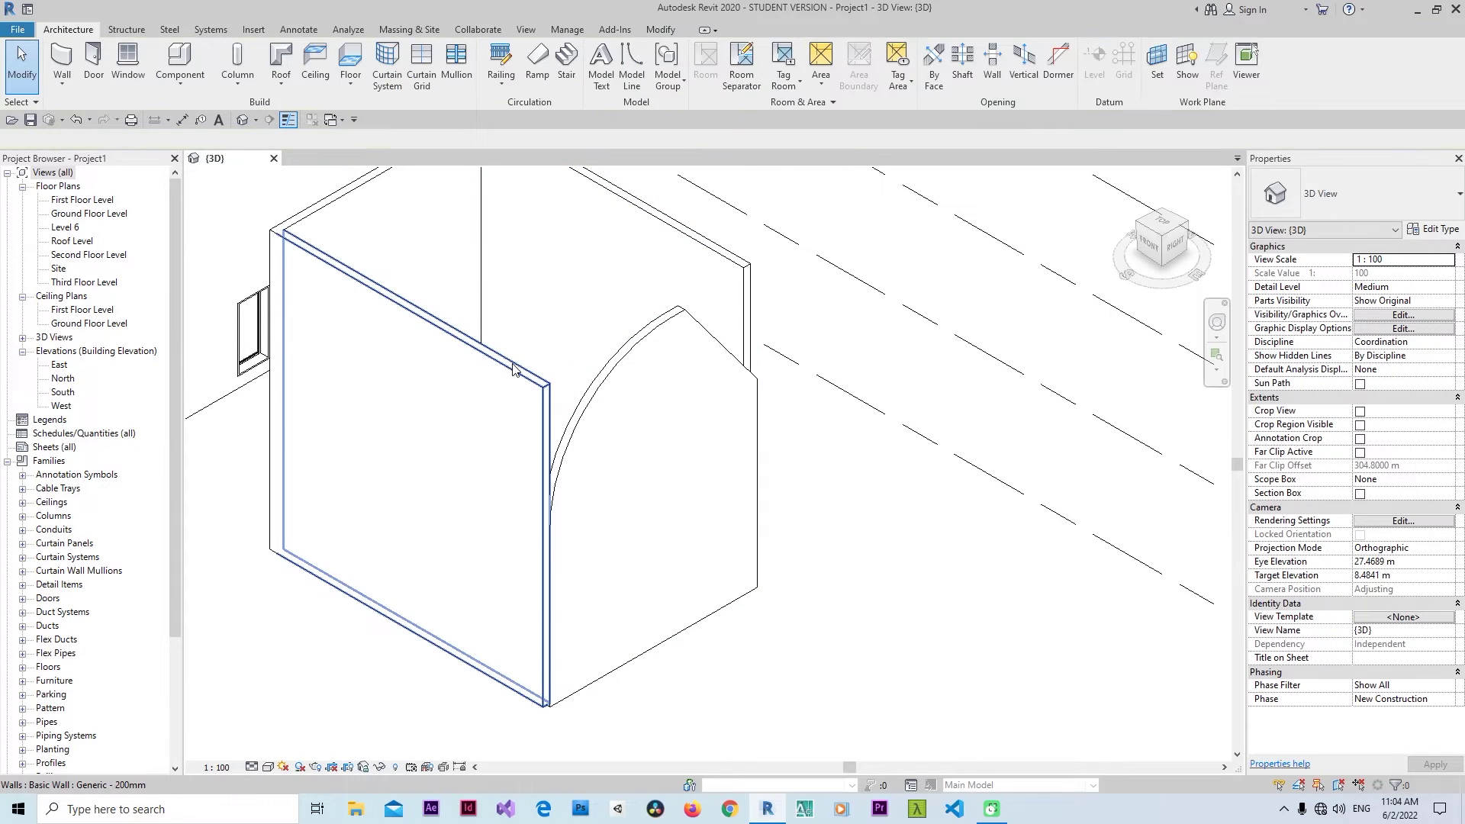
# - Fillet the upper corner of the 7.8 m wall's profile beside the curved wall to about 3.7 m radius, and finish by unjoining the conflicting elements
pyautogui.click(512, 364)
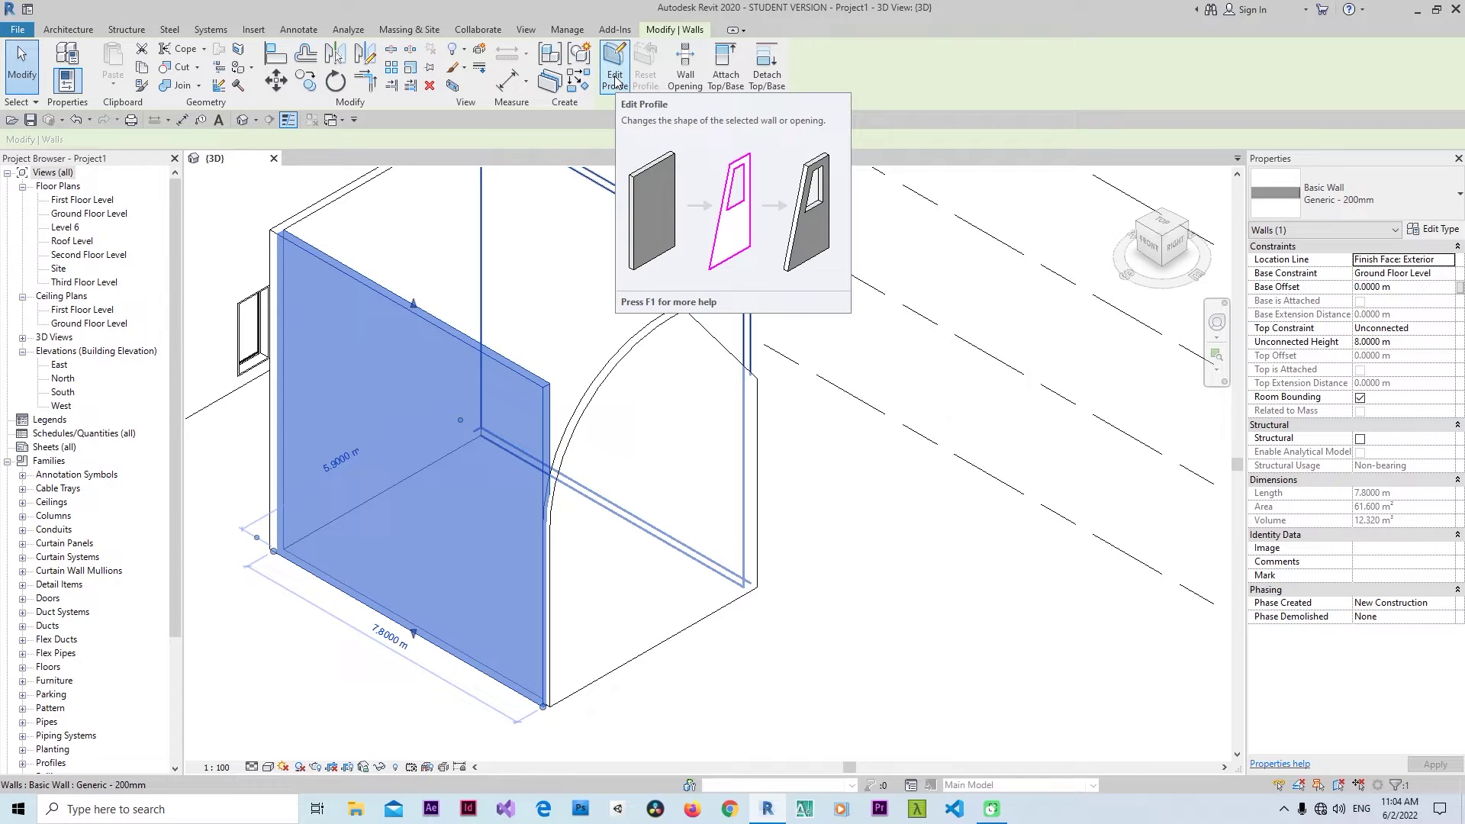
pyautogui.click(615, 80)
pyautogui.click(695, 70)
pyautogui.click(463, 332)
pyautogui.click(542, 427)
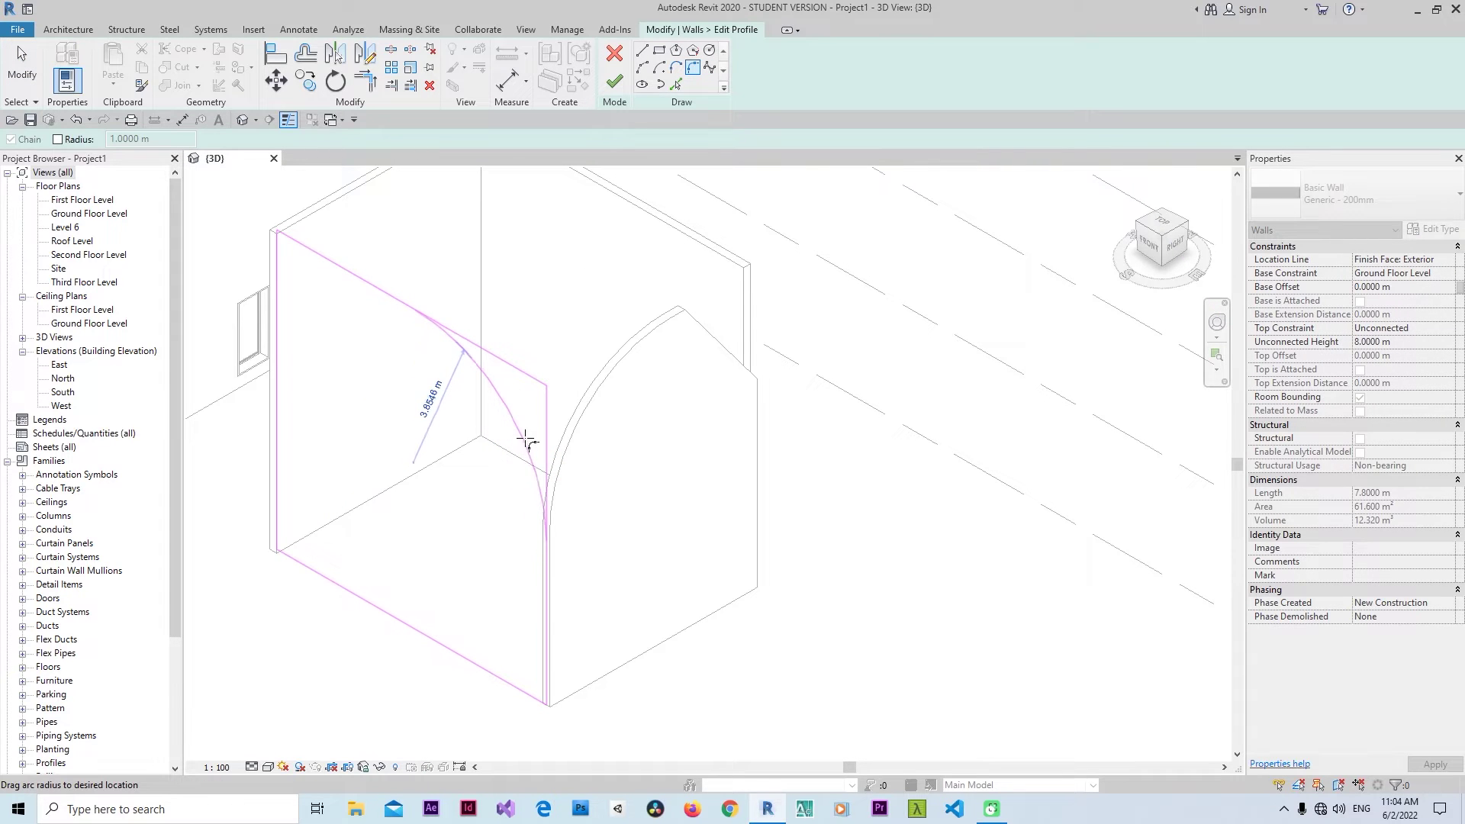
pyautogui.click(525, 440)
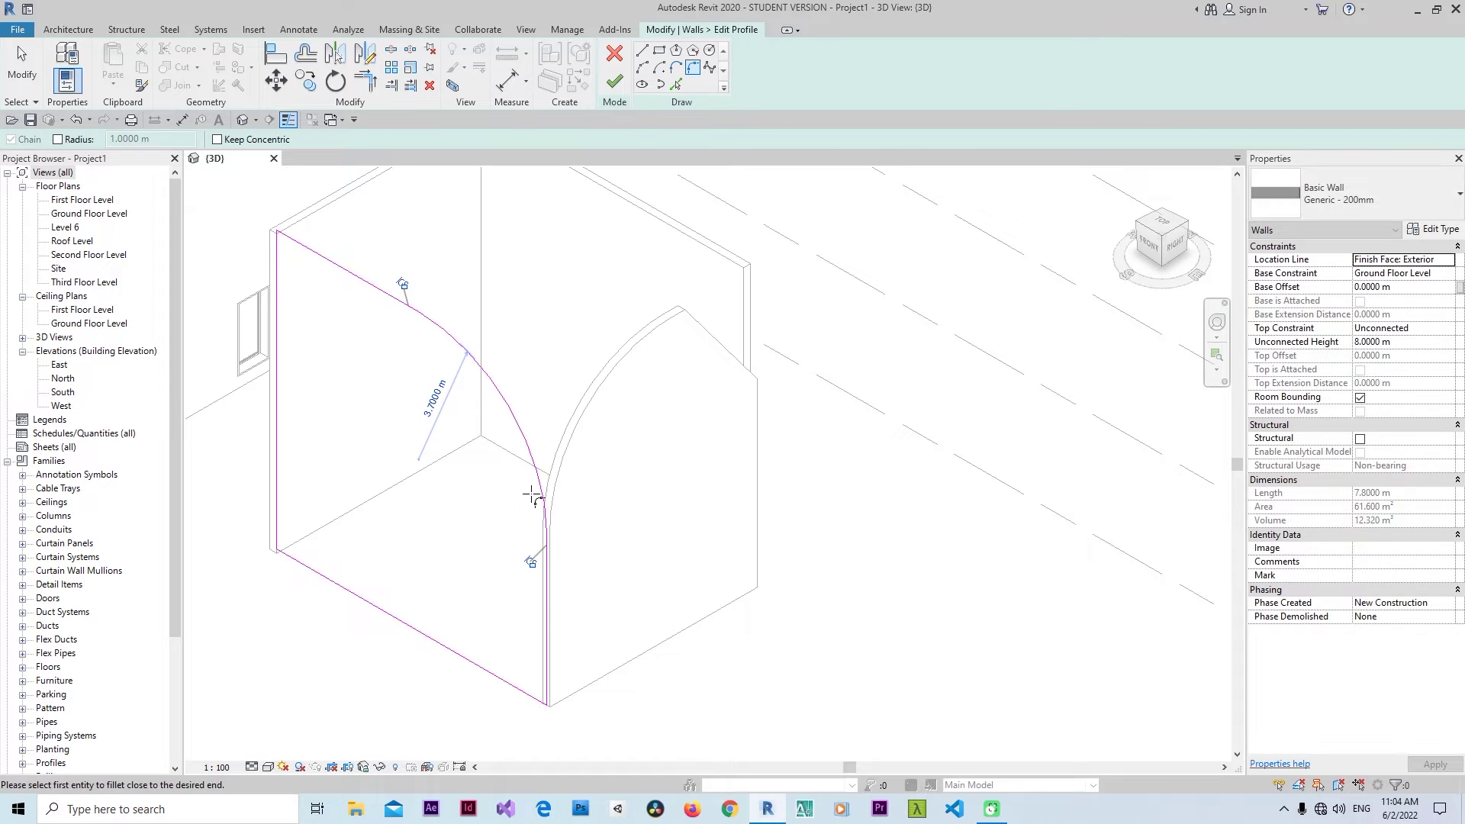
pyautogui.click(615, 81)
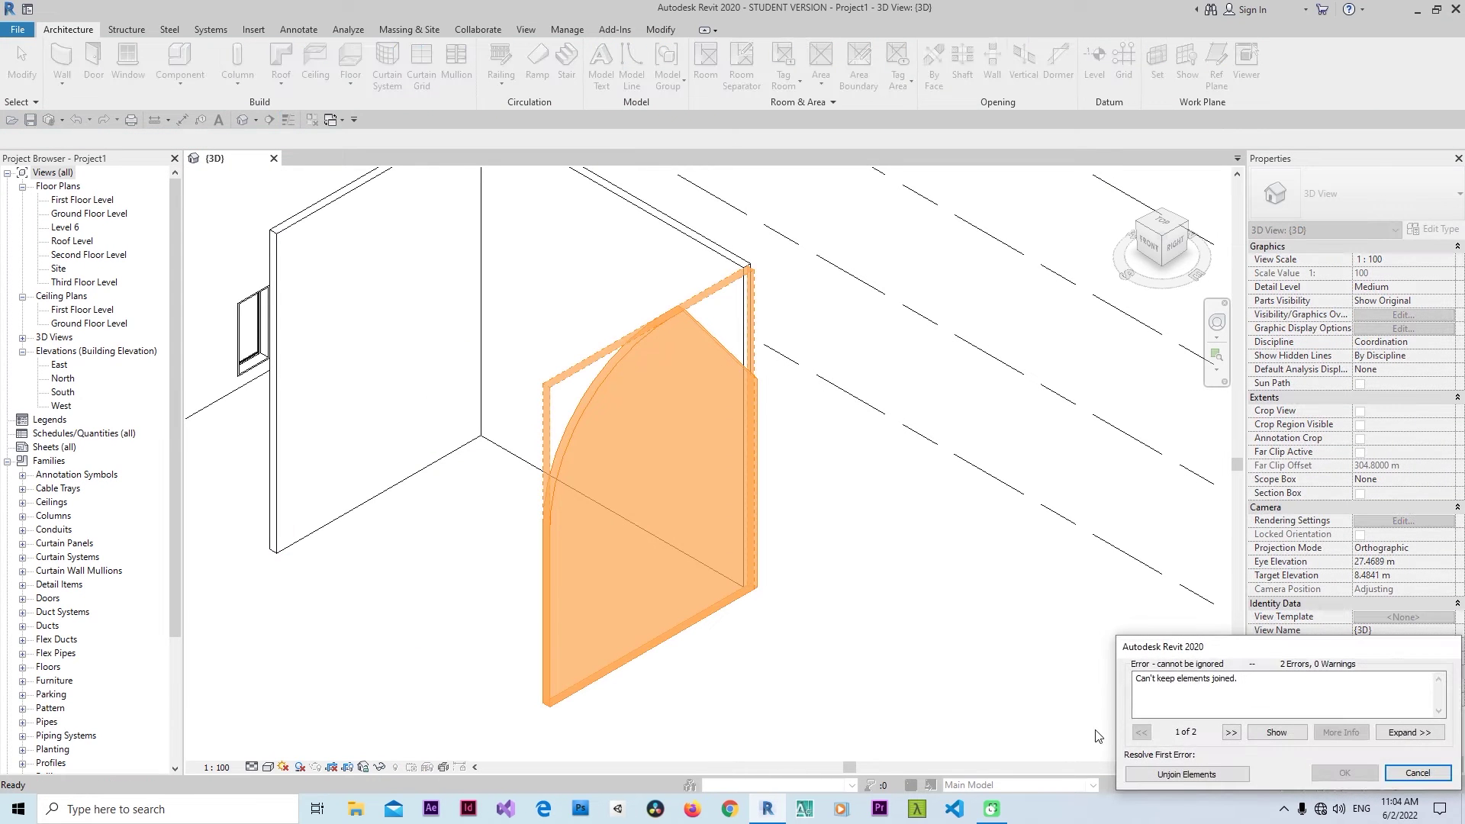
pyautogui.click(1175, 775)
pyautogui.click(908, 594)
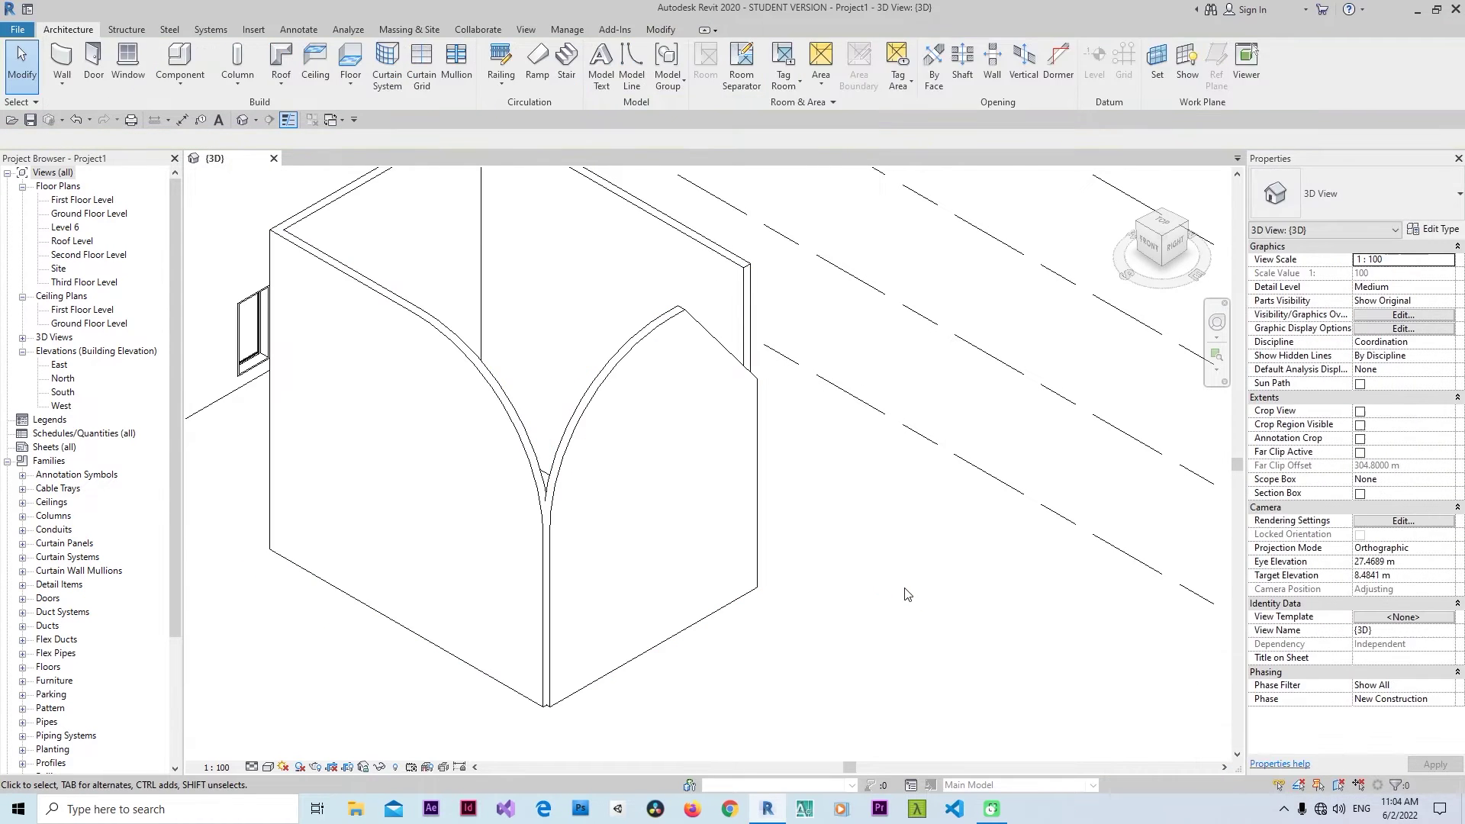
# - Cut a circular opening of about 2.4 m radius in the 5.9 m wall's profile, and finish by unjoining the conflicting elements
pyautogui.click(589, 410)
pyautogui.click(615, 70)
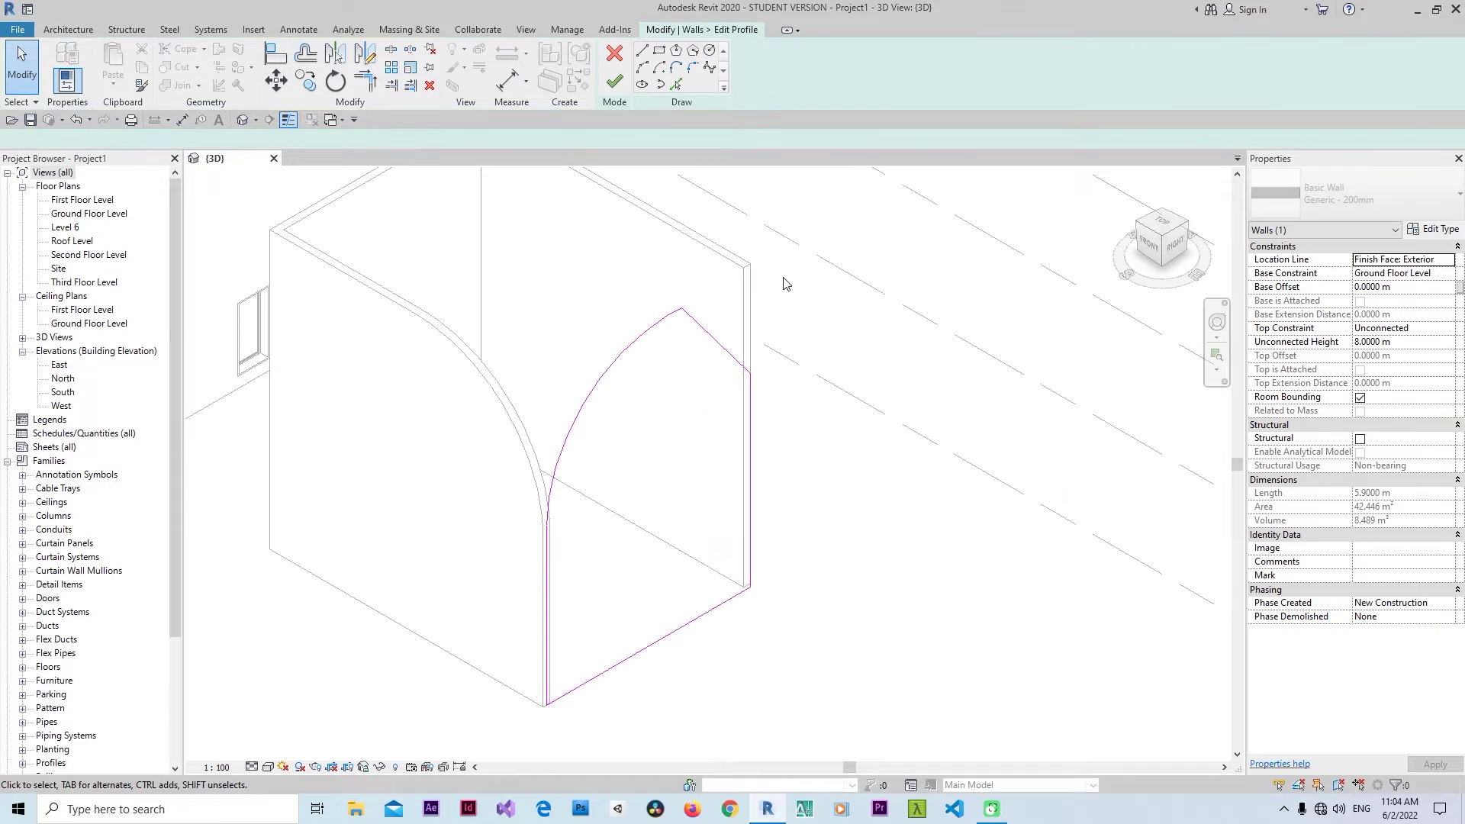
pyautogui.click(710, 51)
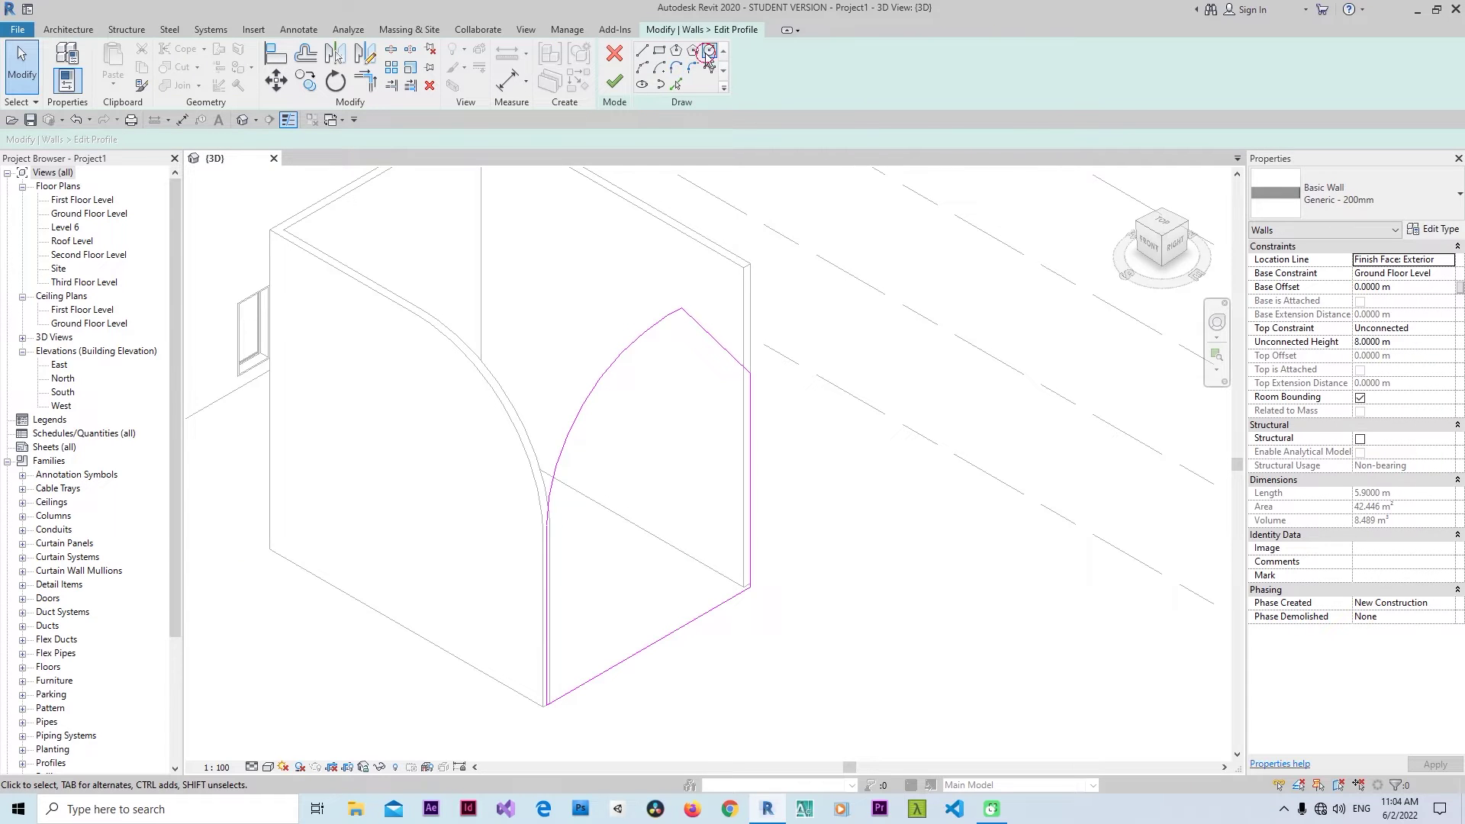
pyautogui.click(649, 500)
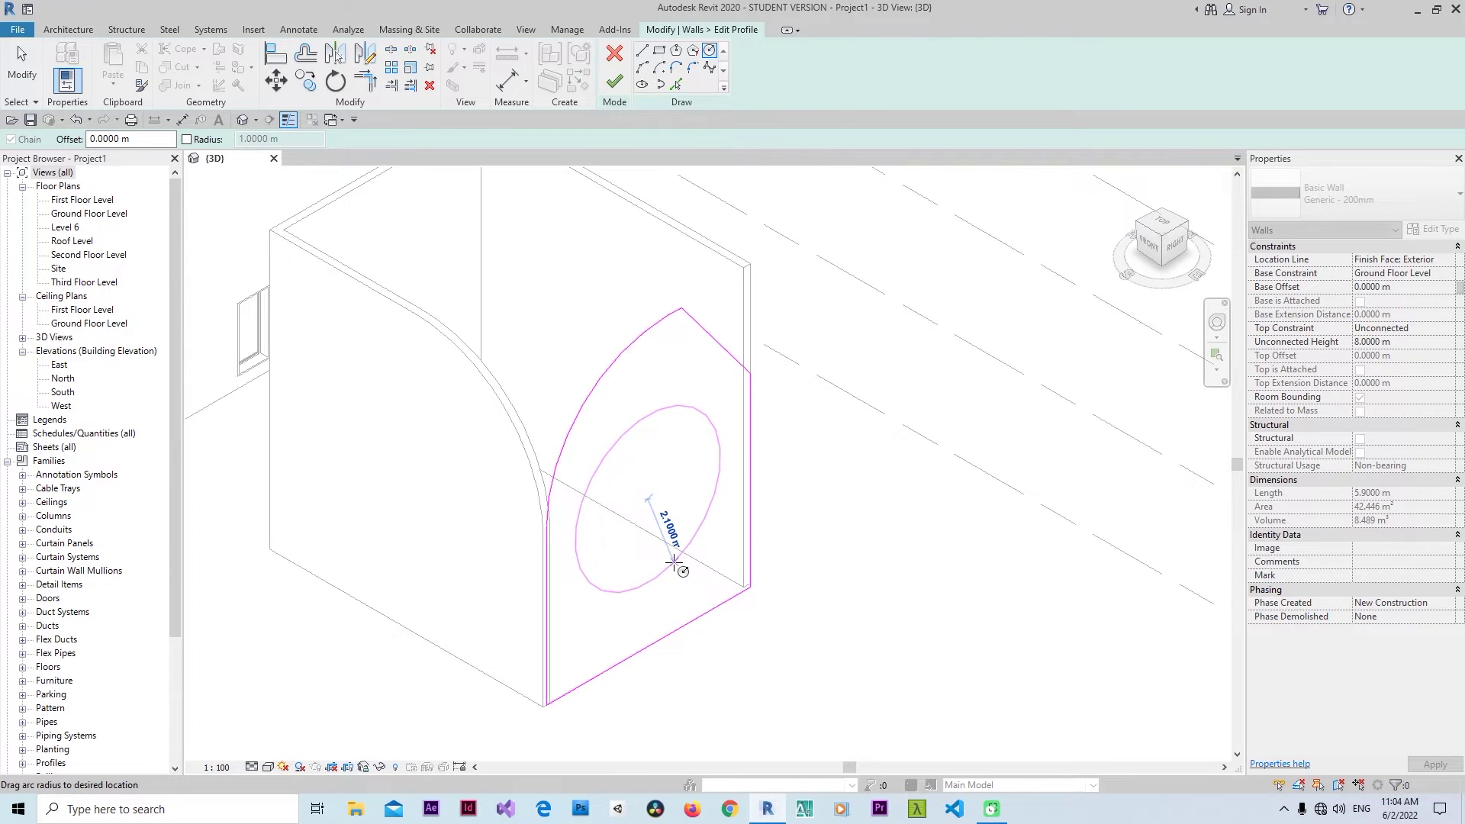
pyautogui.click(676, 572)
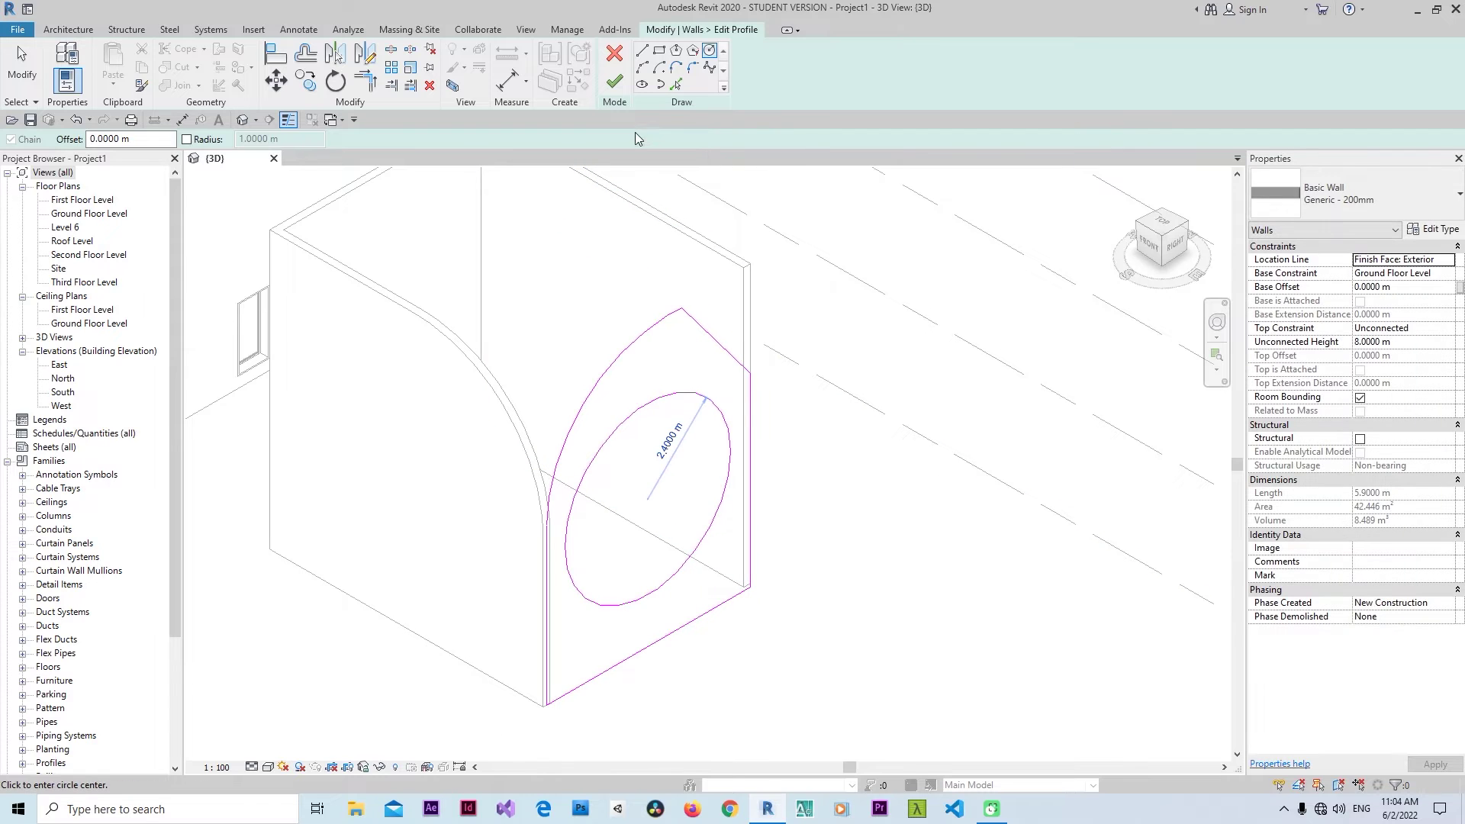
pyautogui.click(614, 83)
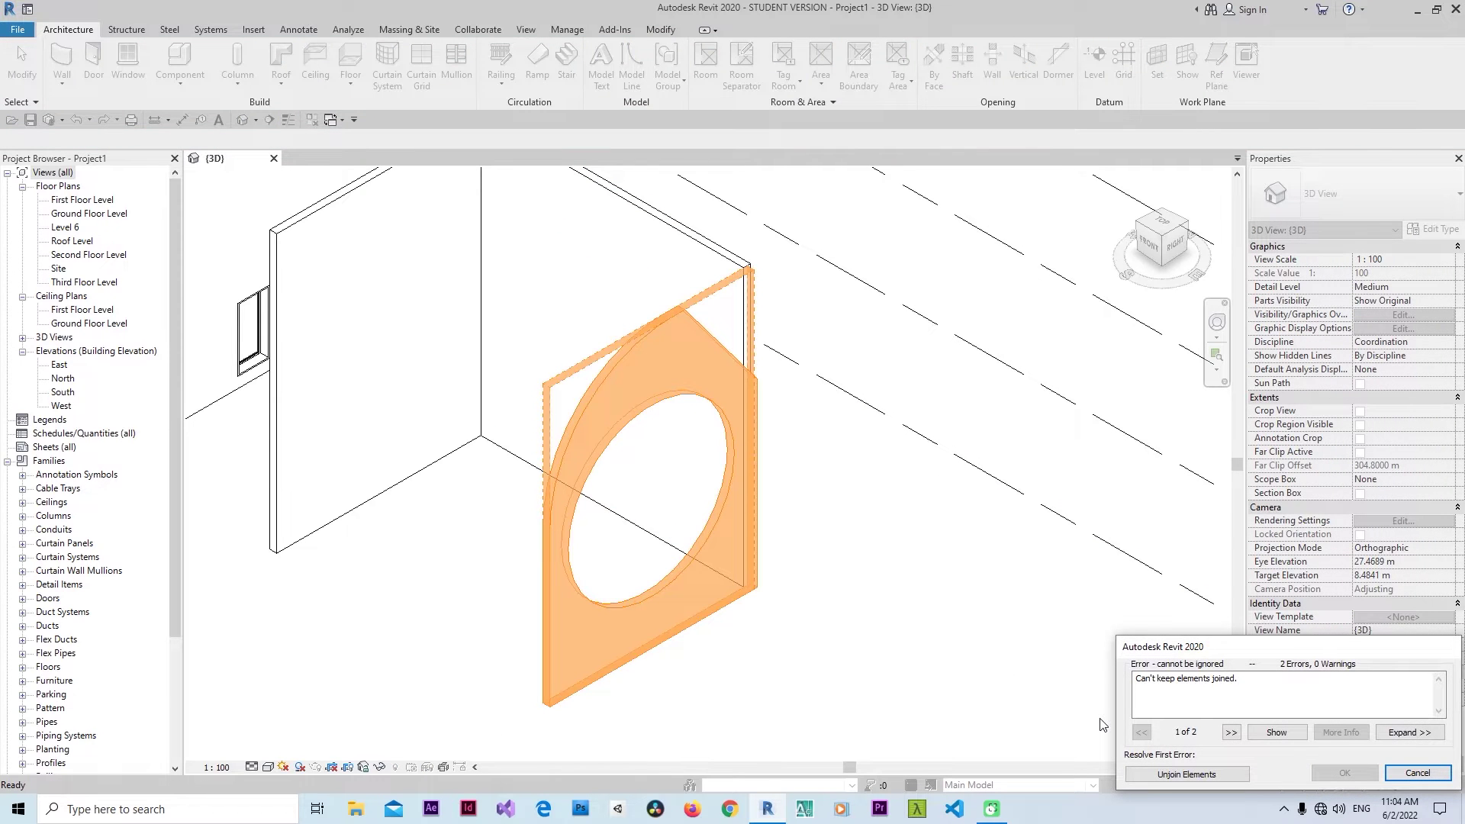
pyautogui.click(1187, 774)
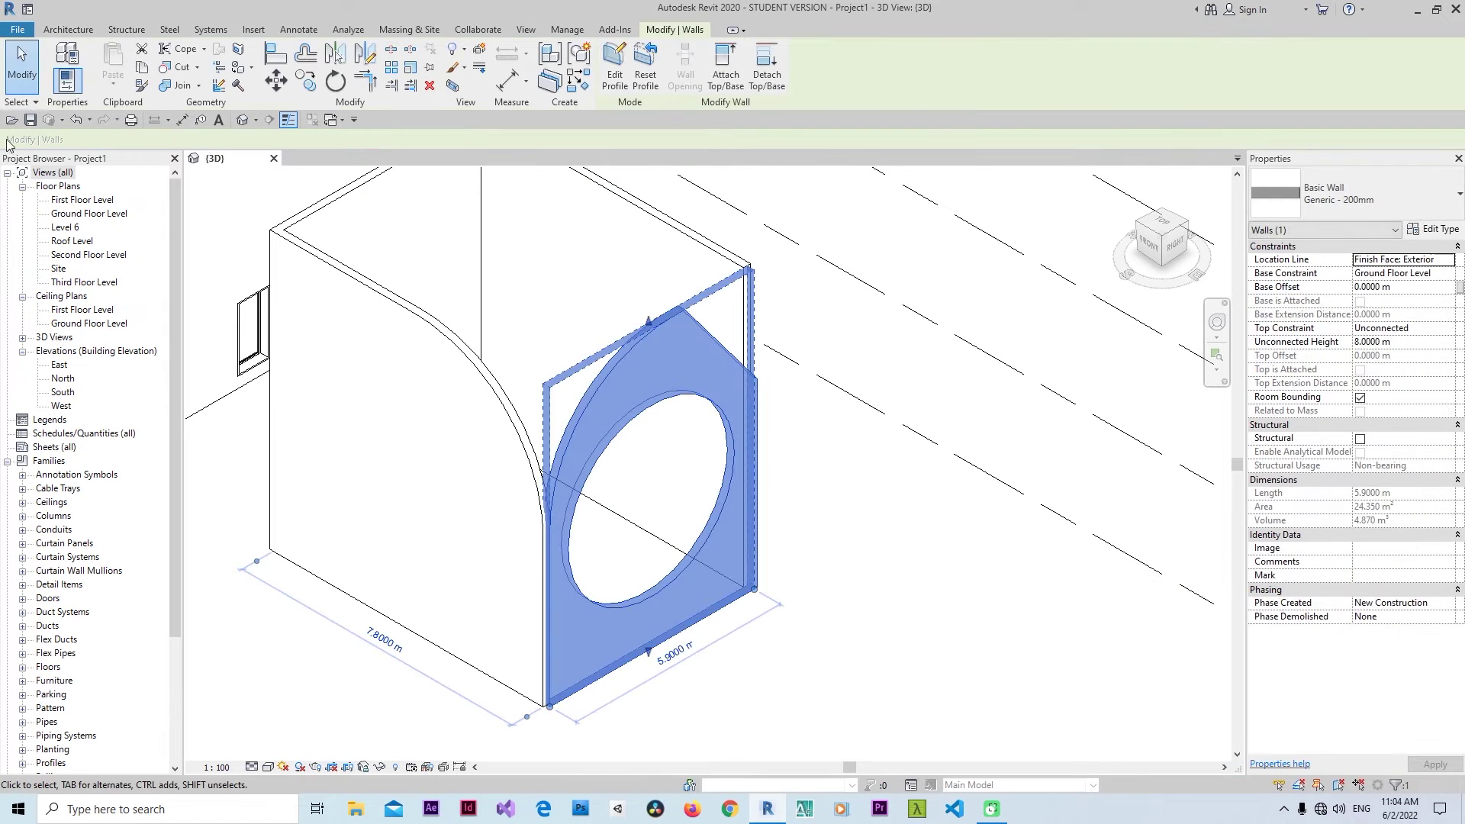
pyautogui.click(22, 69)
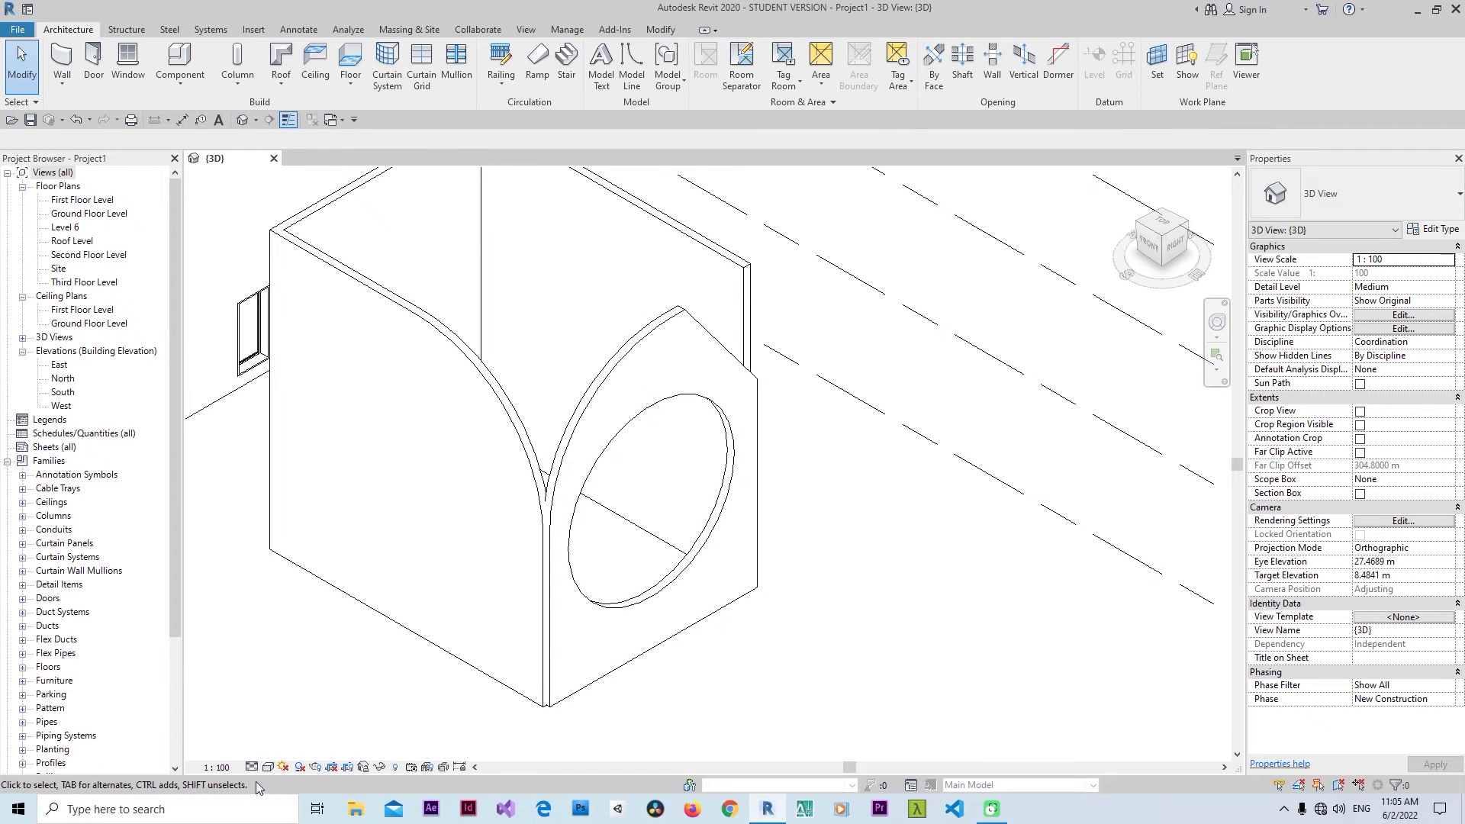
# - Turn on shadows in the 3D view and sketch a long, narrow horizontal rectangle low in the 7.8 m wall's profile
pyautogui.click(297, 767)
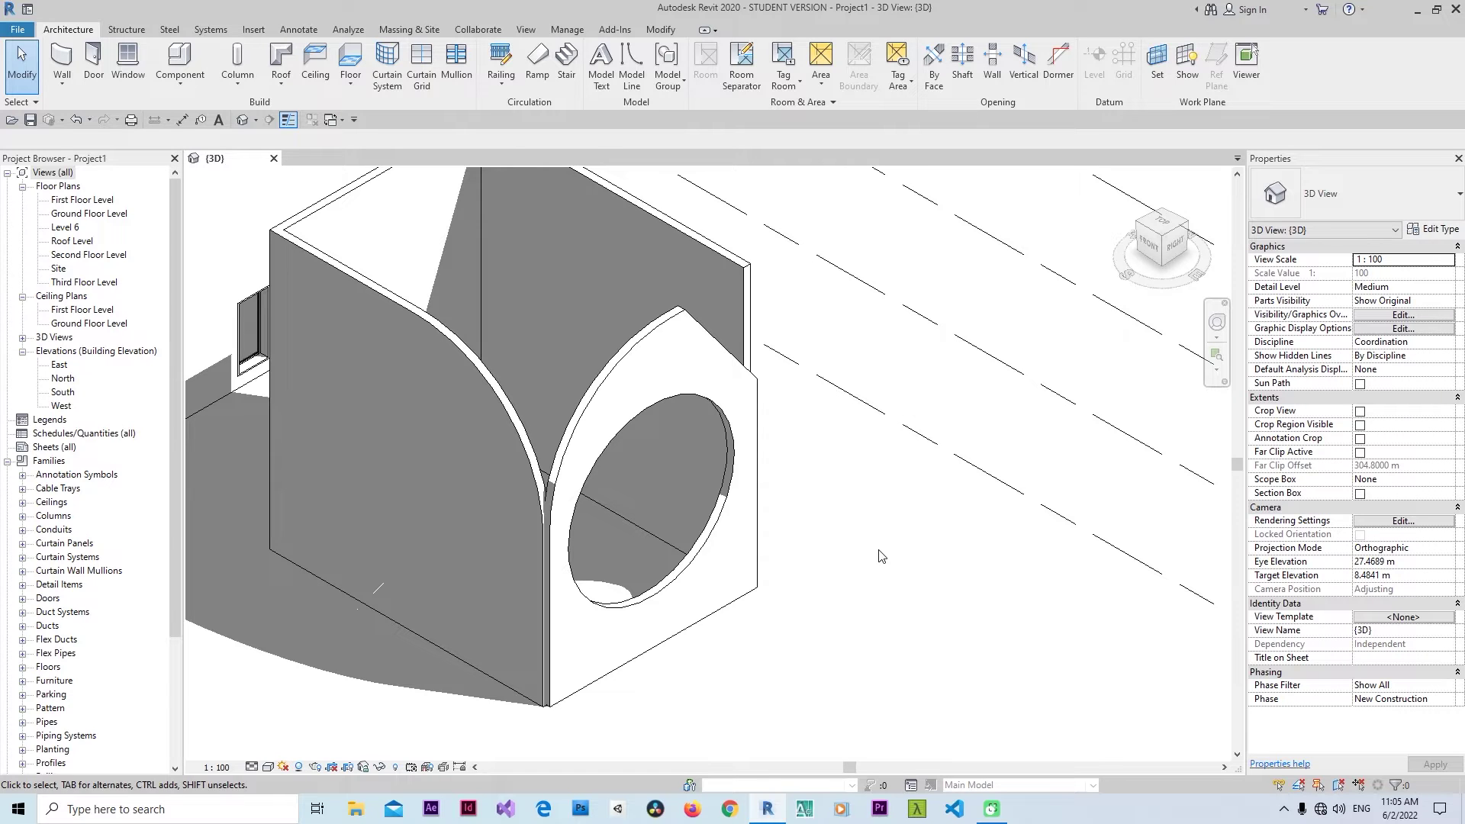
pyautogui.click(460, 342)
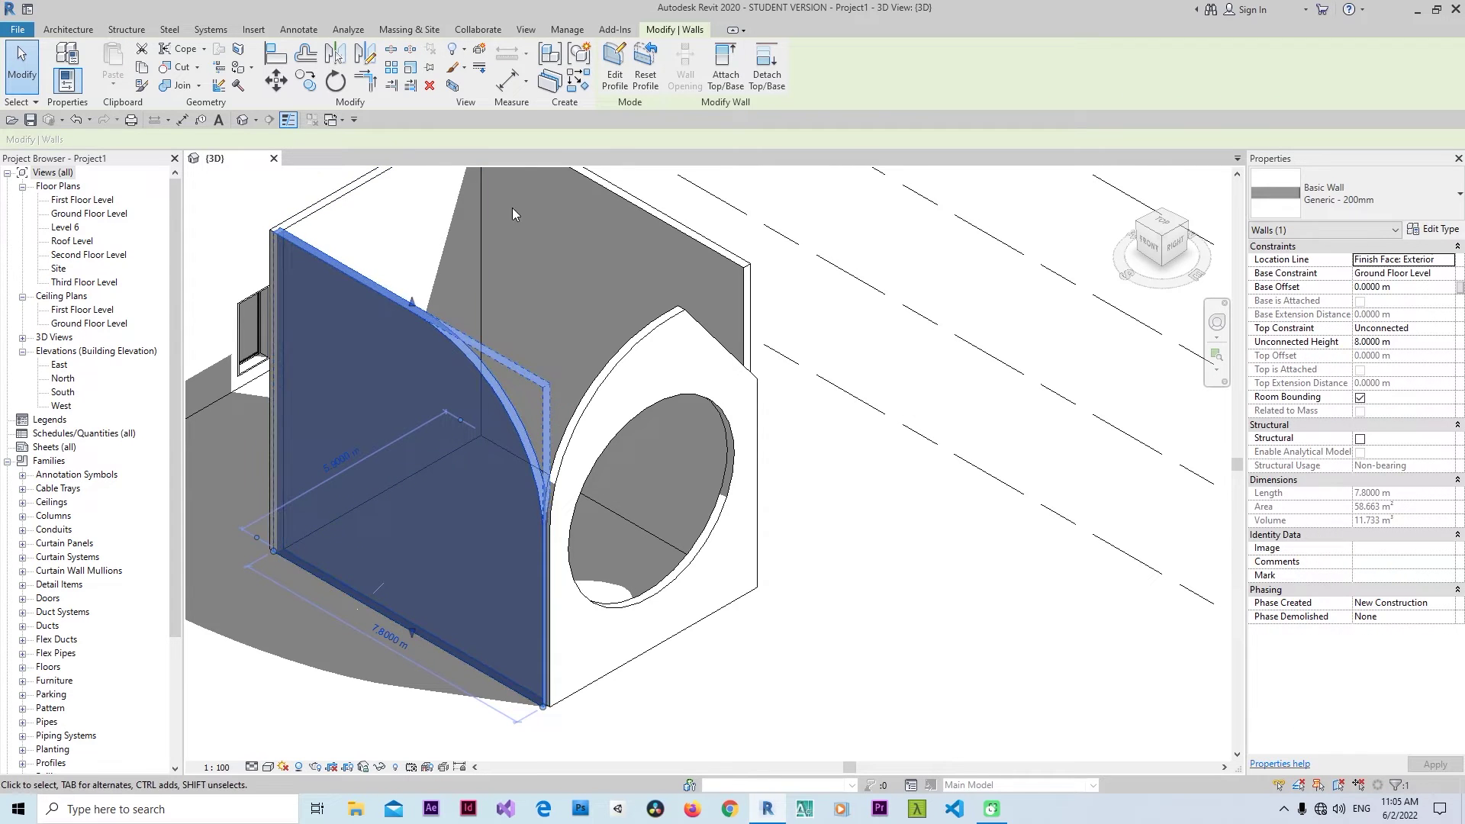
pyautogui.click(616, 78)
pyautogui.click(660, 50)
pyautogui.click(305, 509)
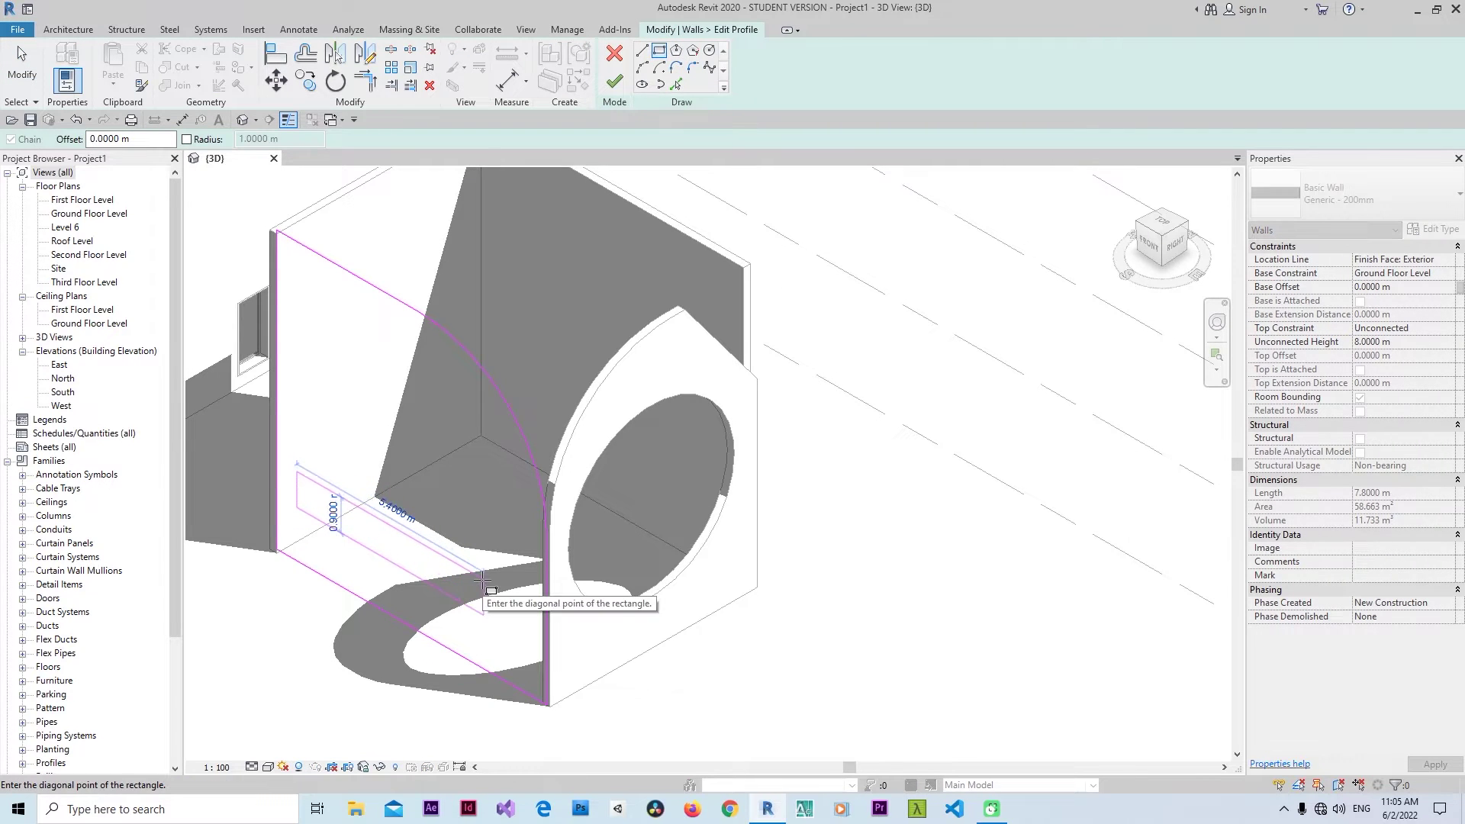
pyautogui.click(431, 567)
pyautogui.press('Escape')
# - Copy the rectangle in the 7.8 m wall's profile 1.2 m upward
pyautogui.click(288, 454)
pyautogui.moveTo(288, 453); pyautogui.dragTo(463, 594)
pyautogui.click(298, 86)
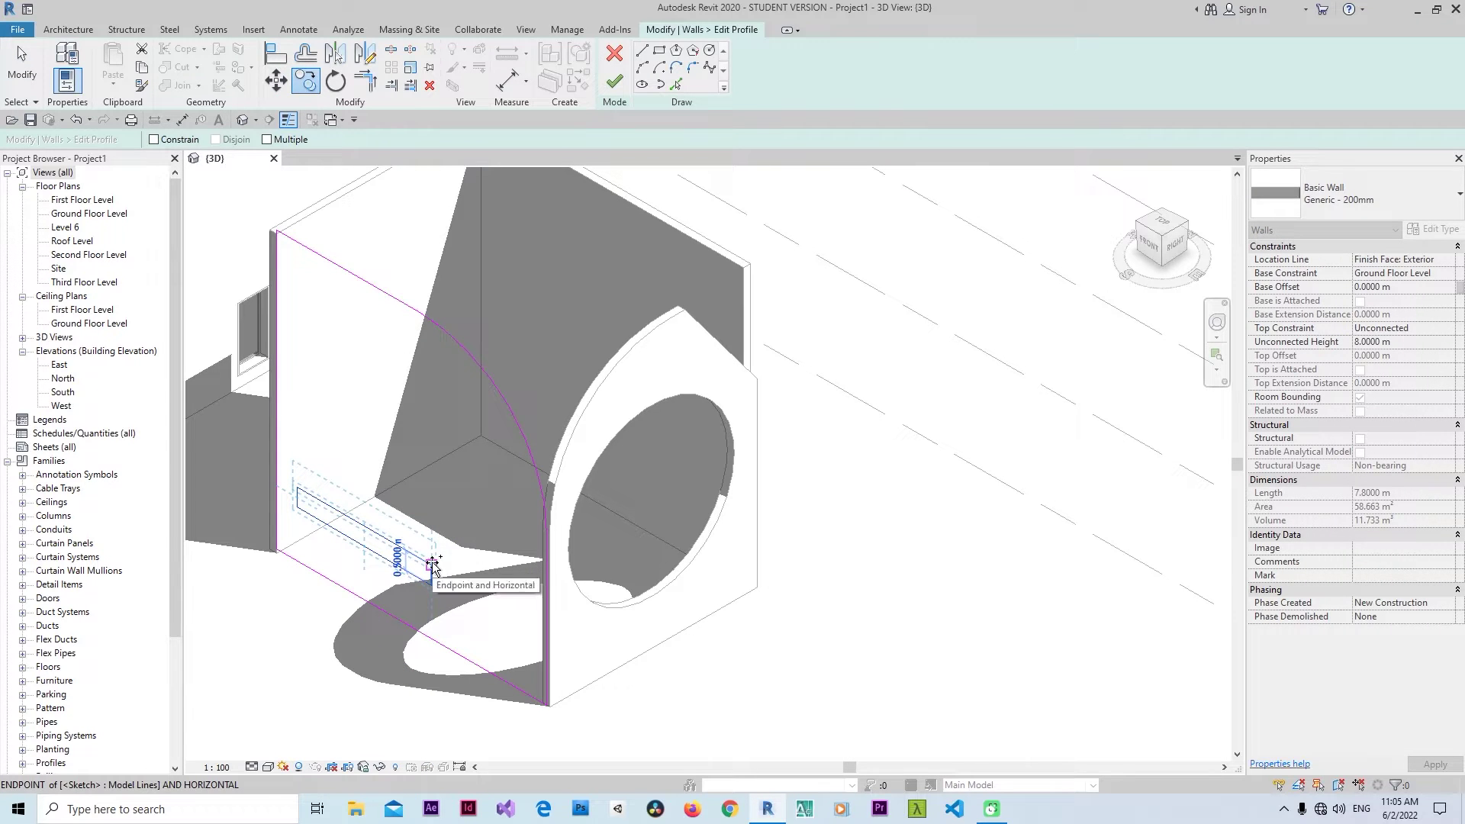
pyautogui.write('1')
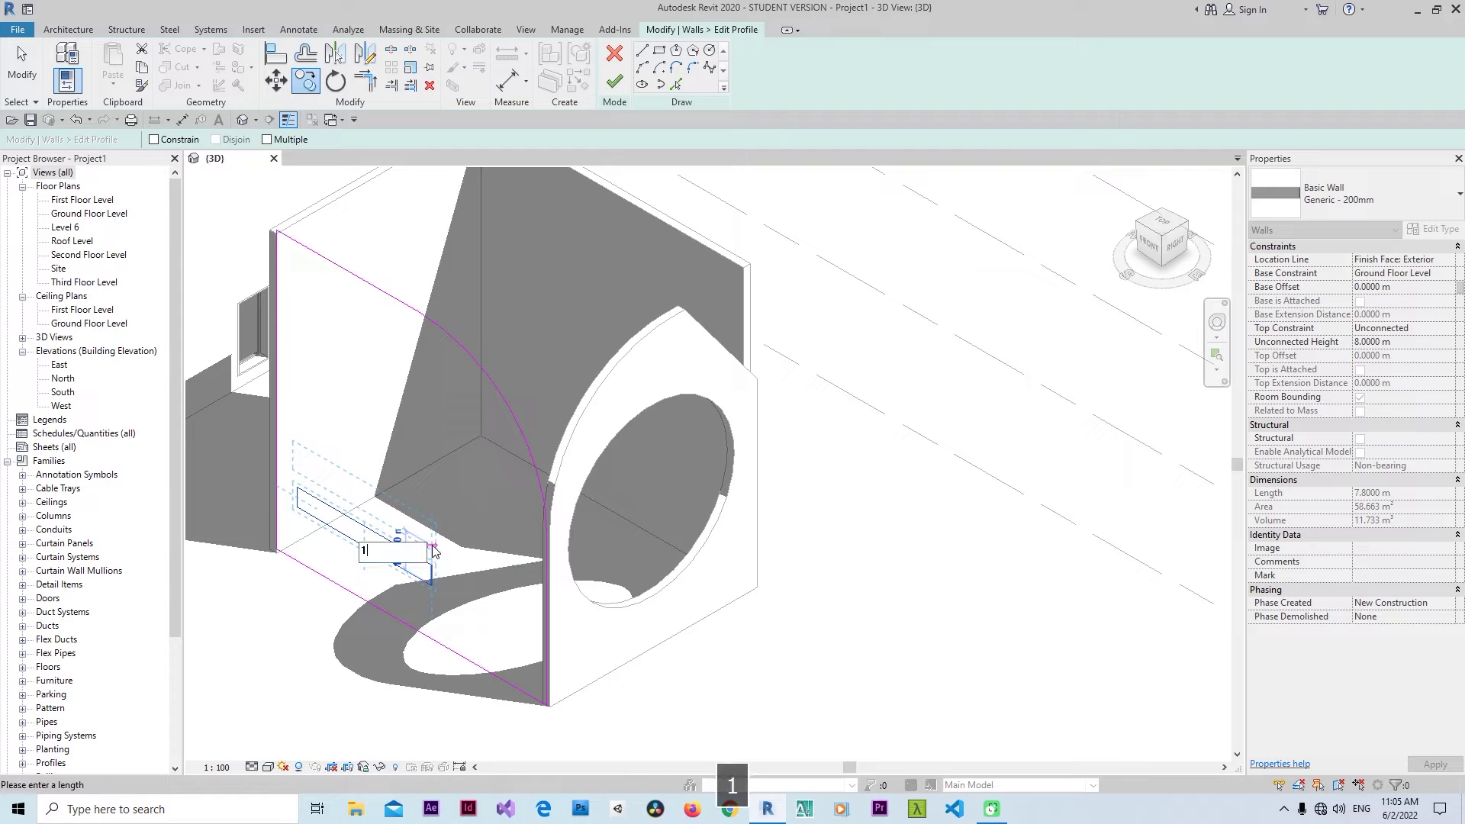
pyautogui.write('.2')
pyautogui.press('Return')
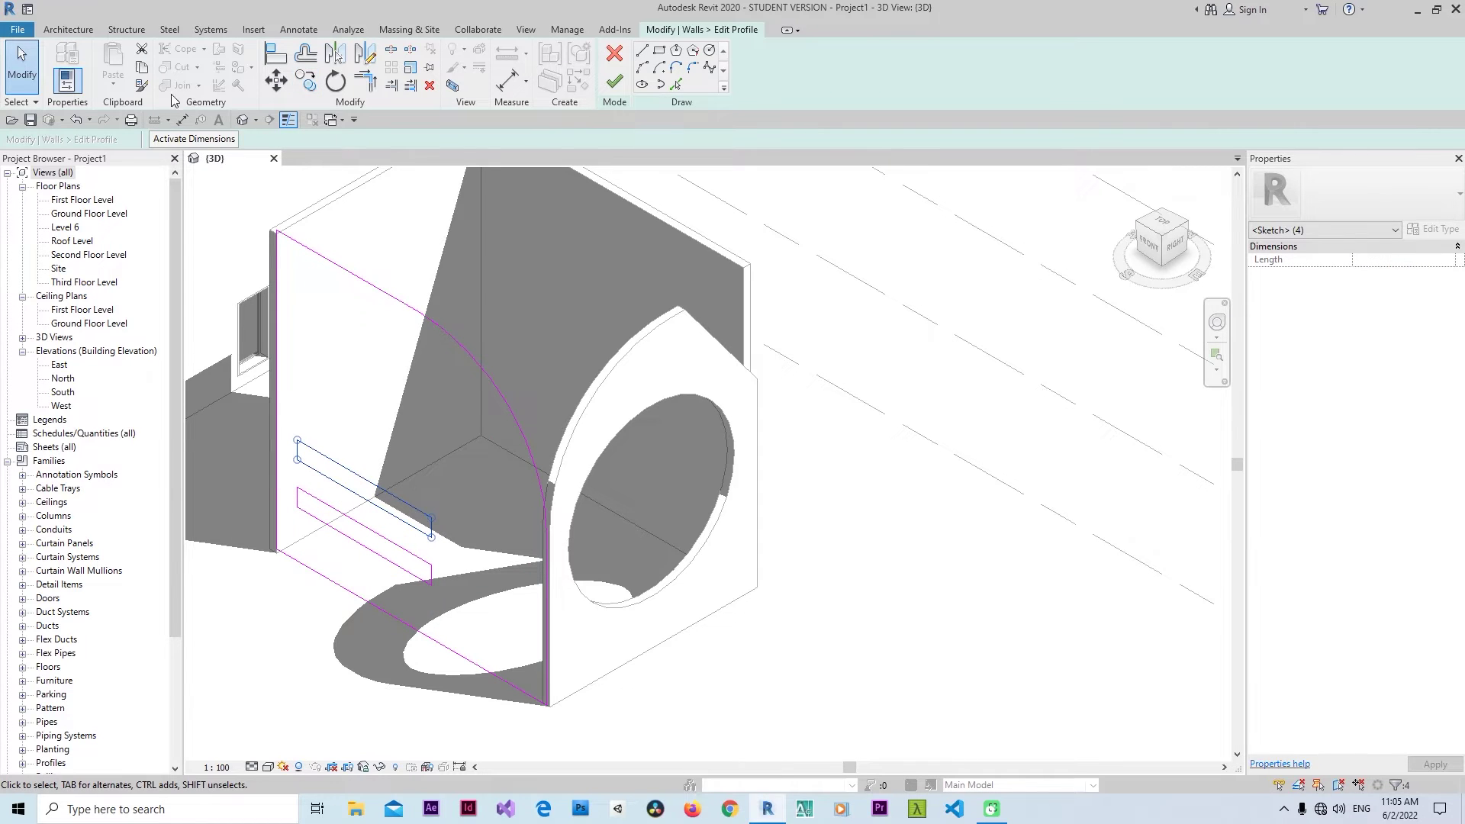
# - Copy the upper rectangle another 1.2 m upward, and finish the 7.8 m wall's profile by unjoining the conflicting elements
pyautogui.click(305, 79)
pyautogui.click(435, 576)
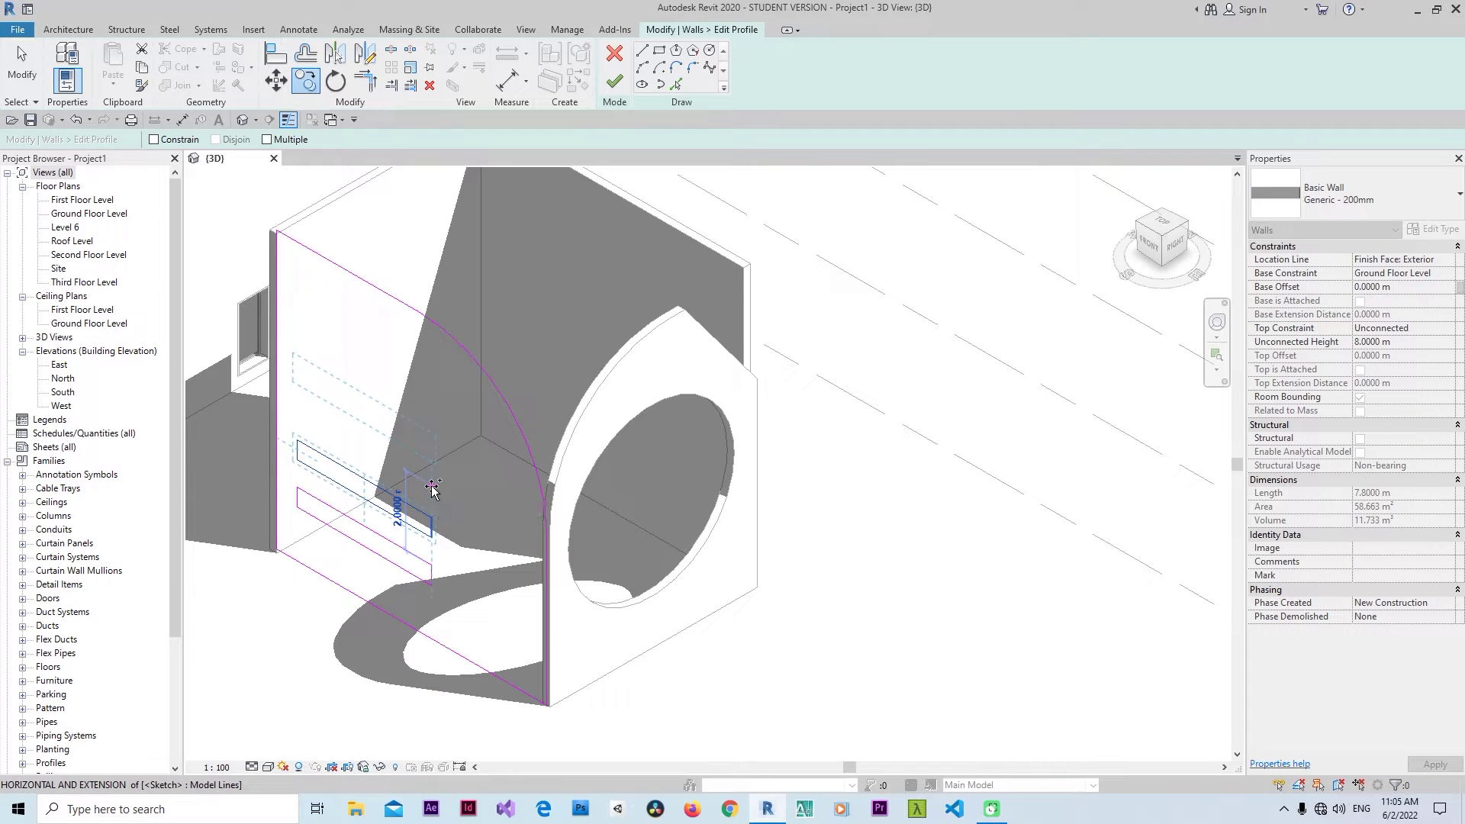
pyautogui.write('1.2')
pyautogui.press('Return')
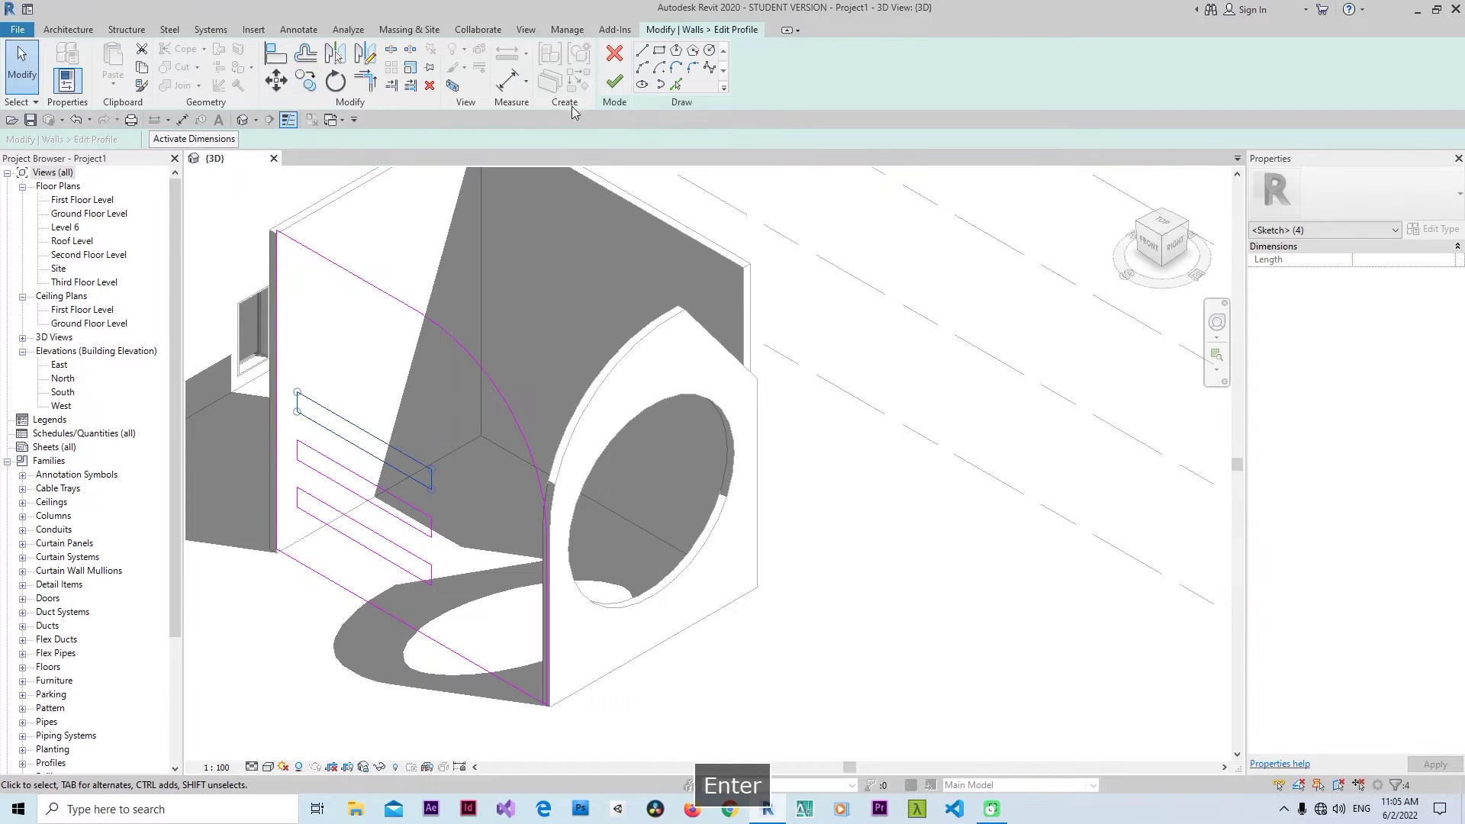
pyautogui.click(605, 88)
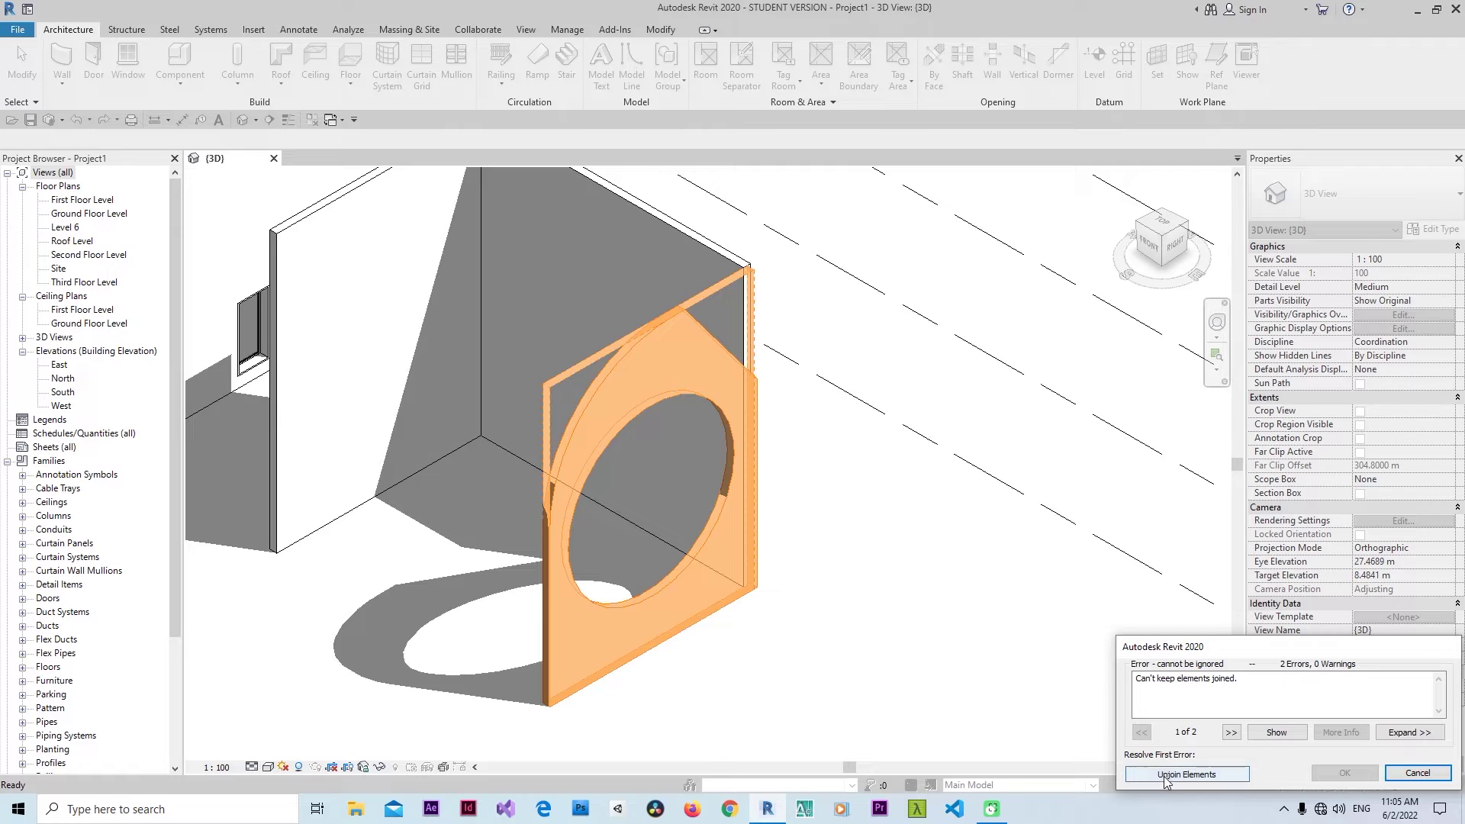
pyautogui.click(851, 678)
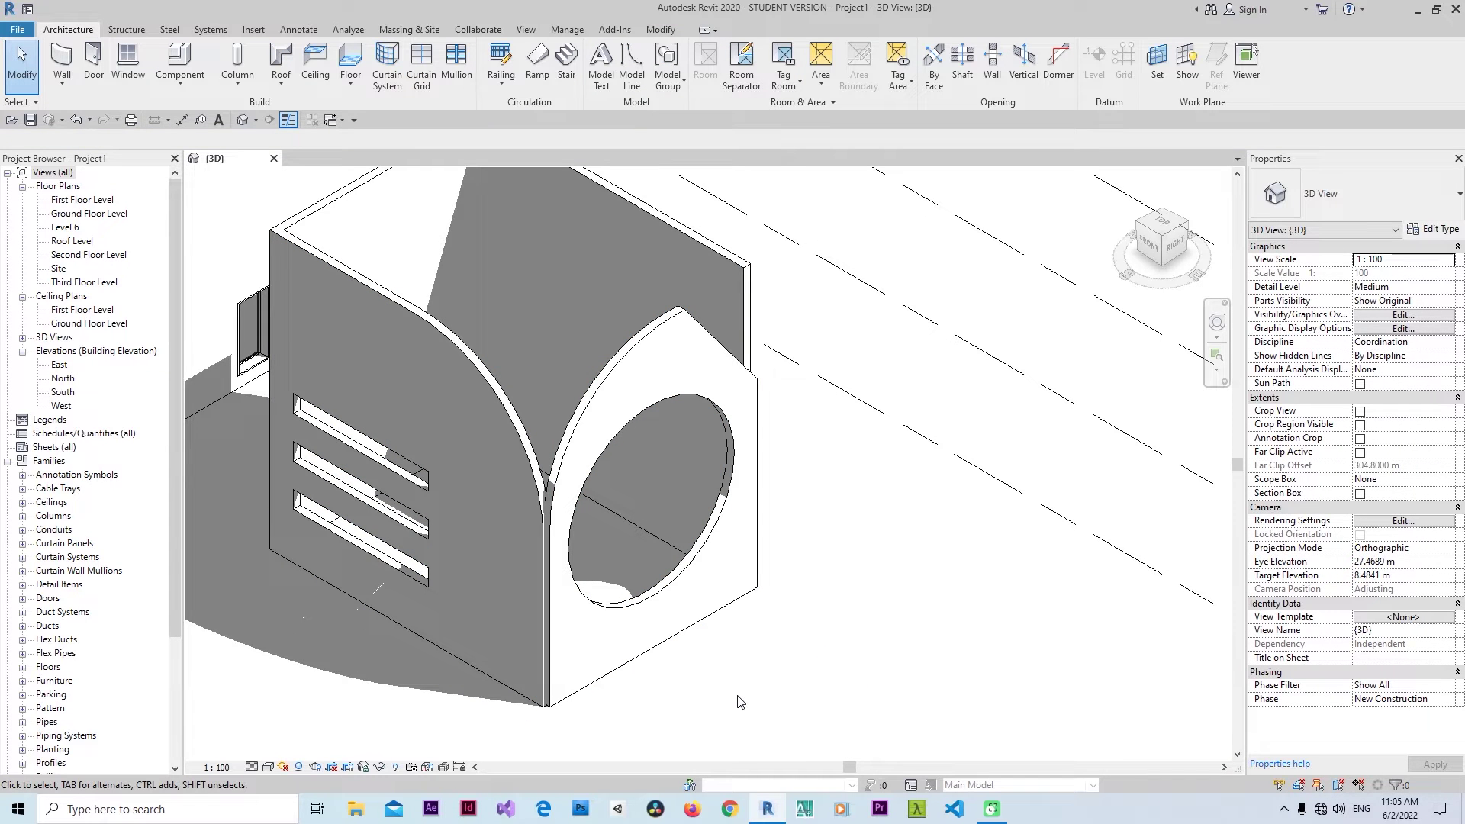
# - Turn off shadows and, in the 5.9 m wall's profile, sketch a separate rectangle about 5 m by 2.7 m beyond the wall's outline
pyautogui.click(717, 595)
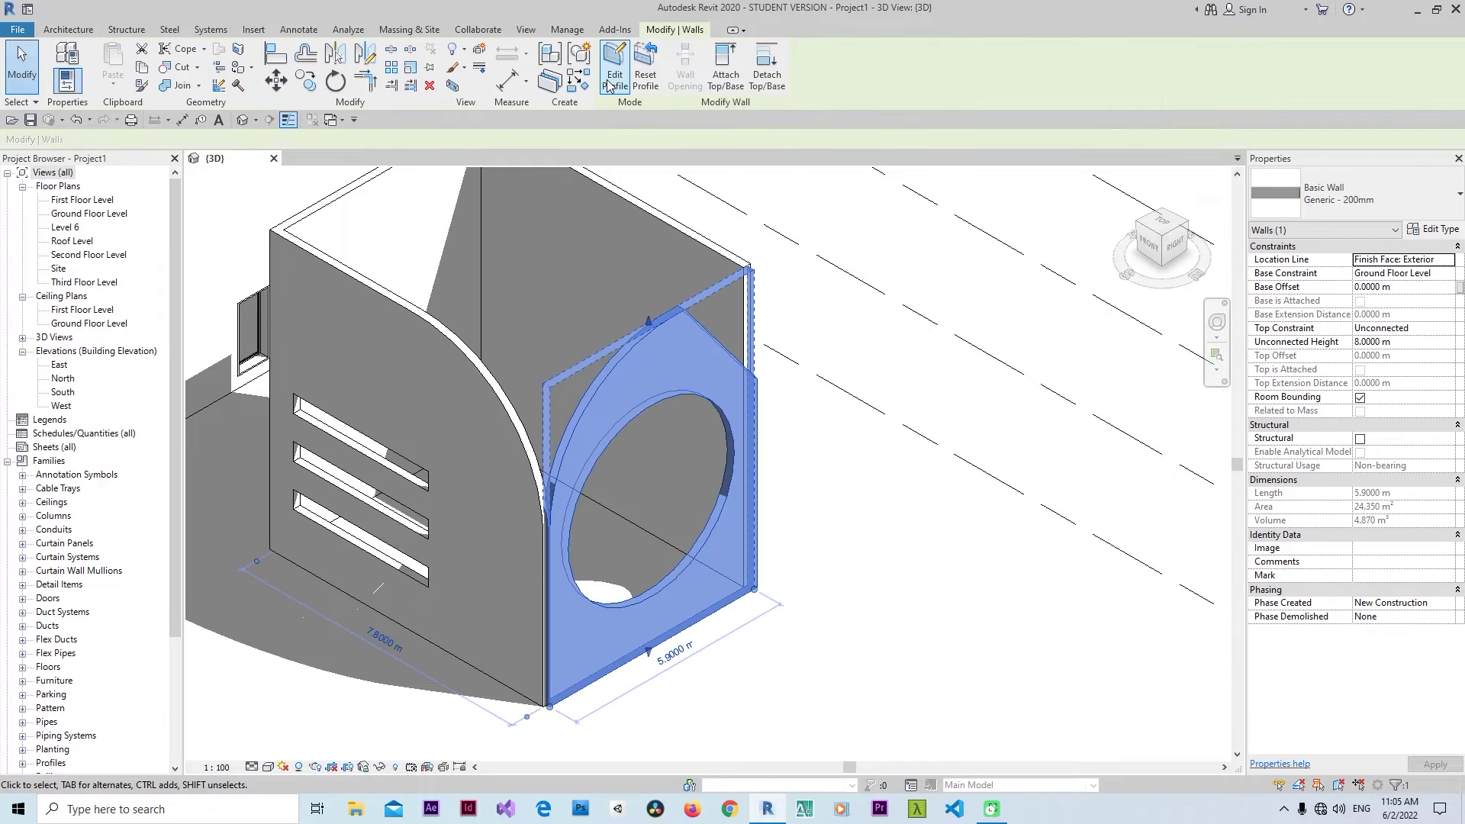
pyautogui.click(656, 84)
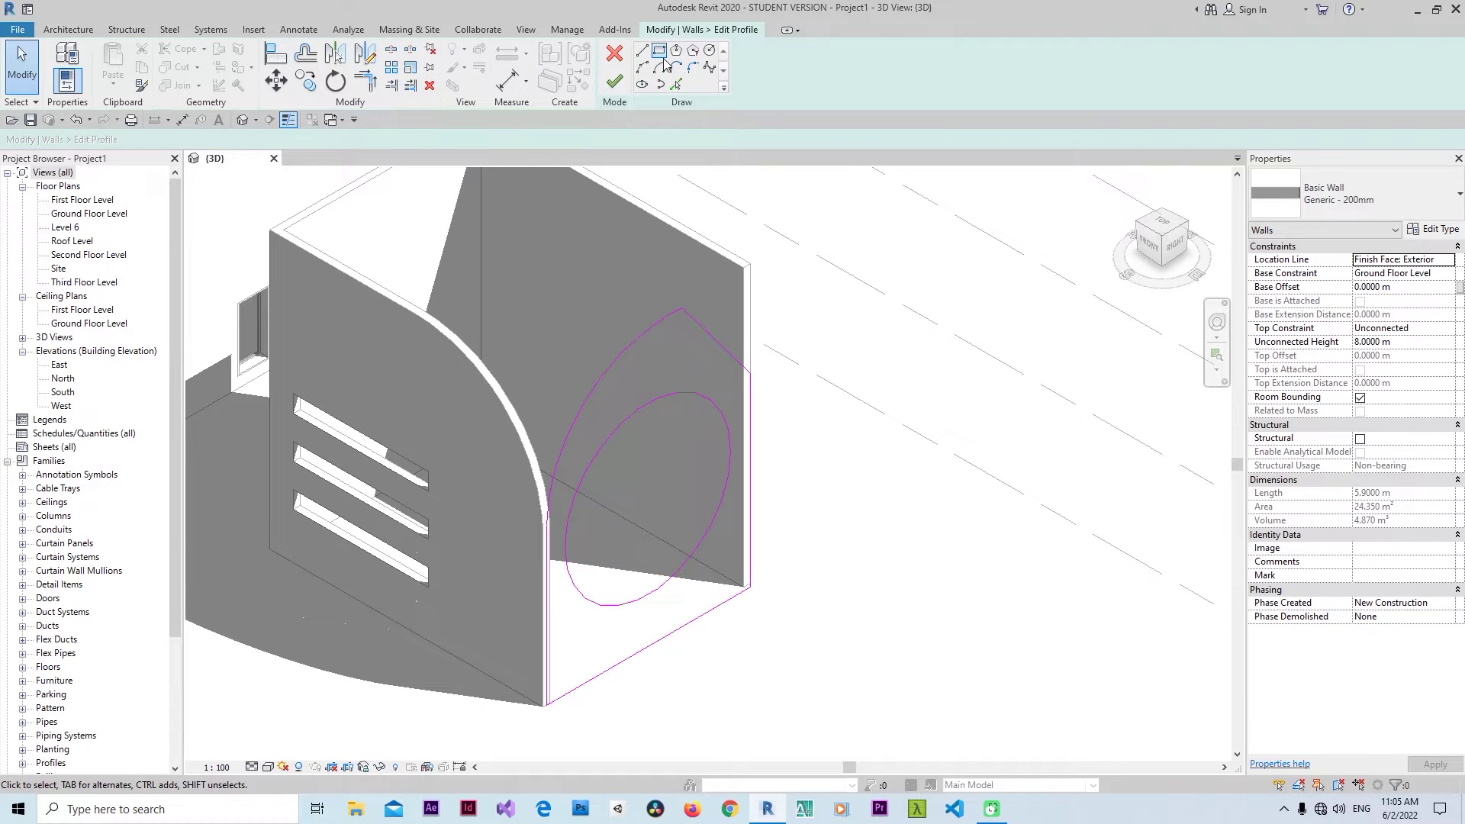
pyautogui.click(298, 767)
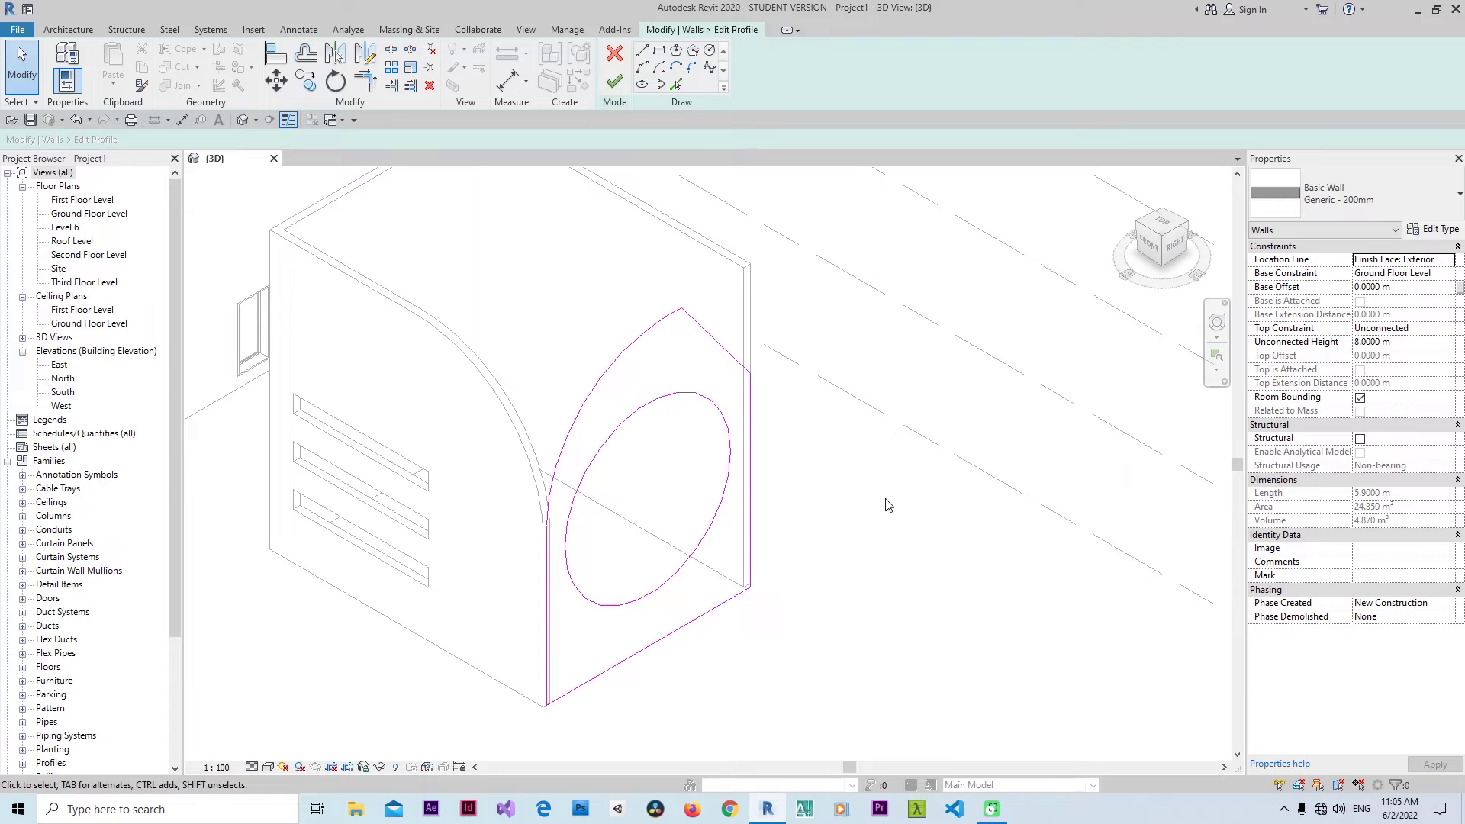
pyautogui.click(659, 50)
pyautogui.click(819, 391)
pyautogui.click(990, 404)
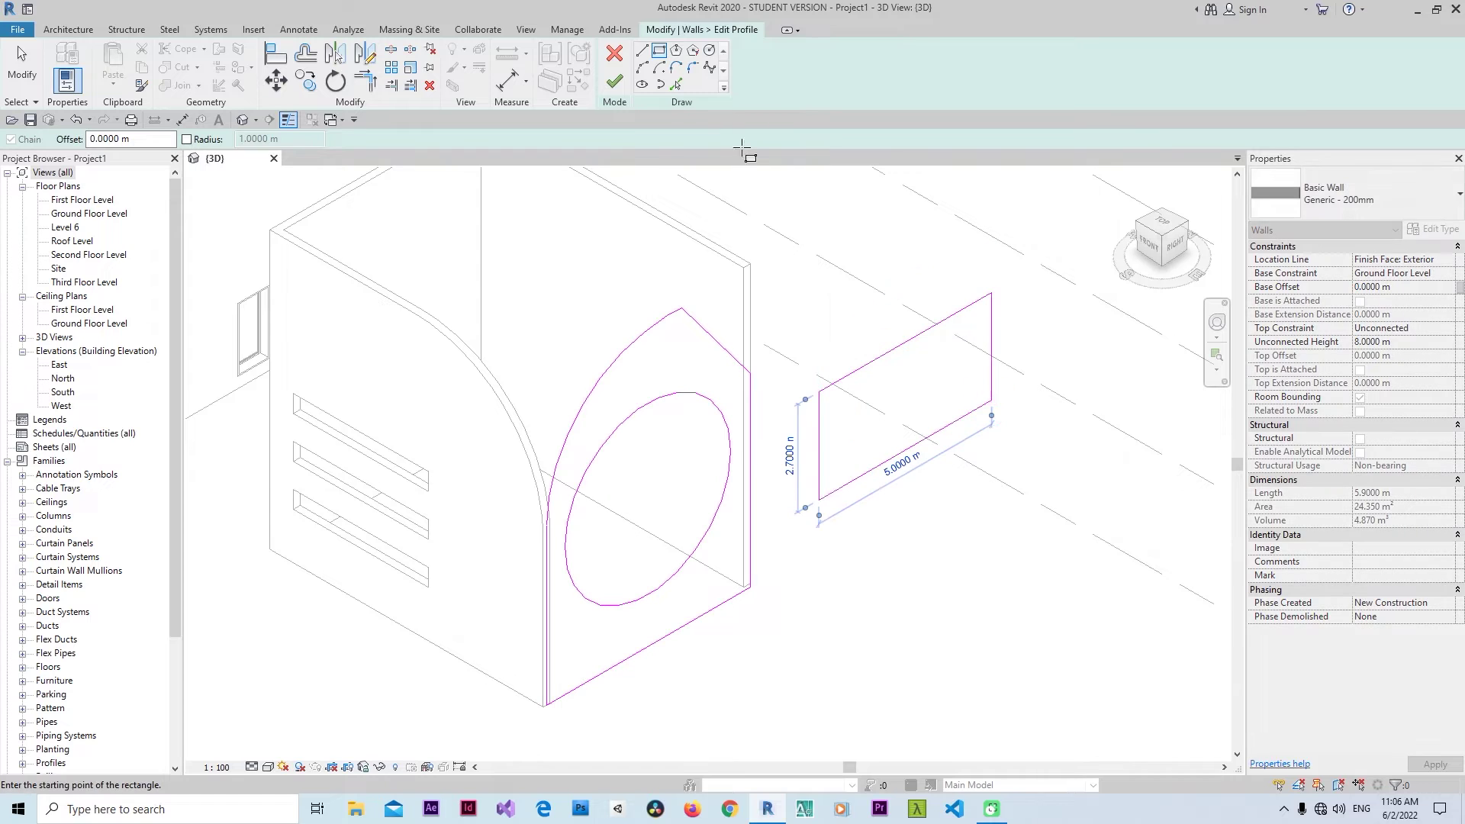
# - Finish the 5.9 m wall's profile by unjoining the conflicting elements, turn on shadows and check that both pieces select as one wall
pyautogui.click(614, 82)
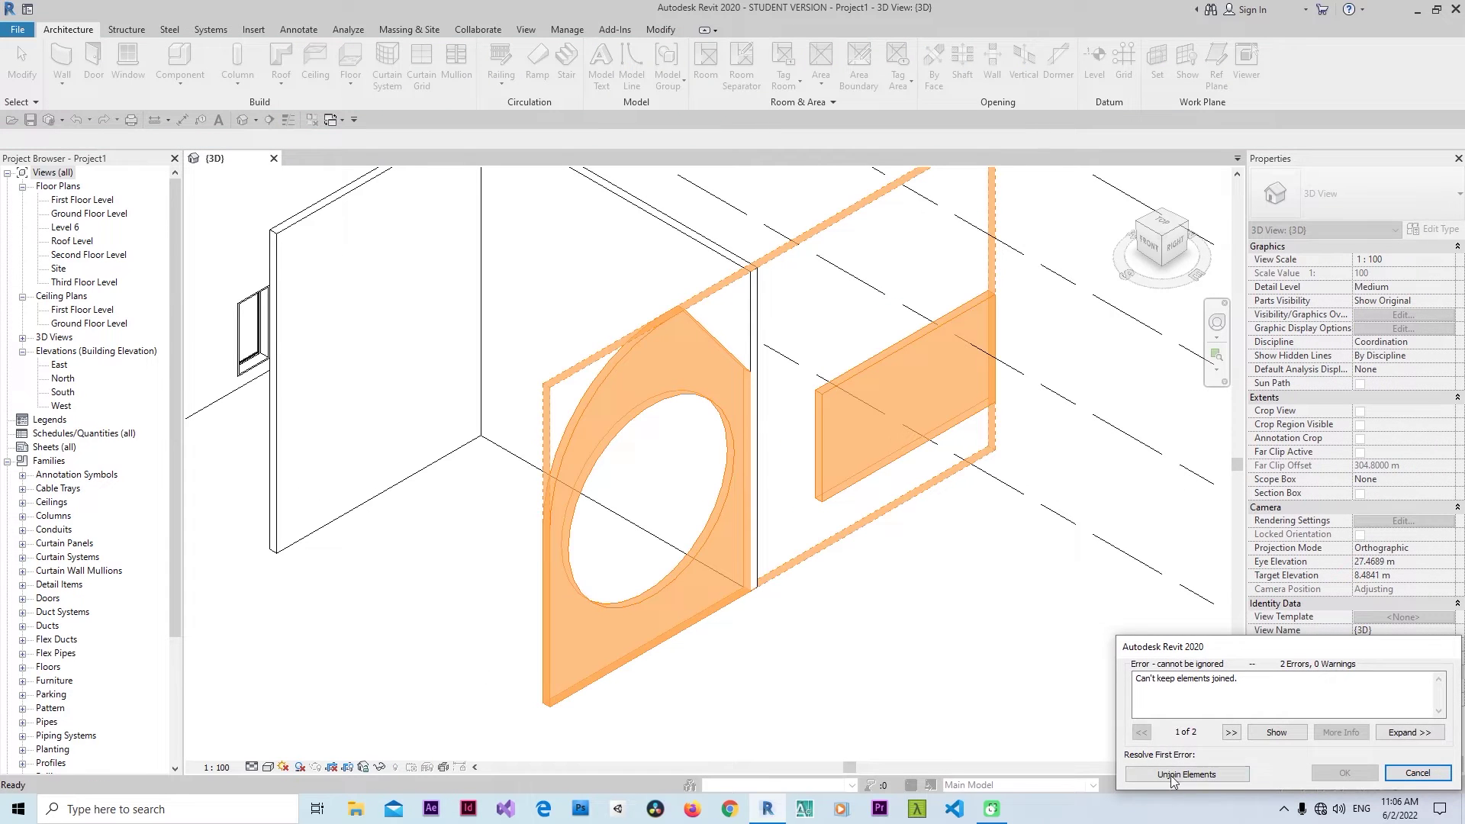
pyautogui.click(1187, 774)
pyautogui.click(890, 696)
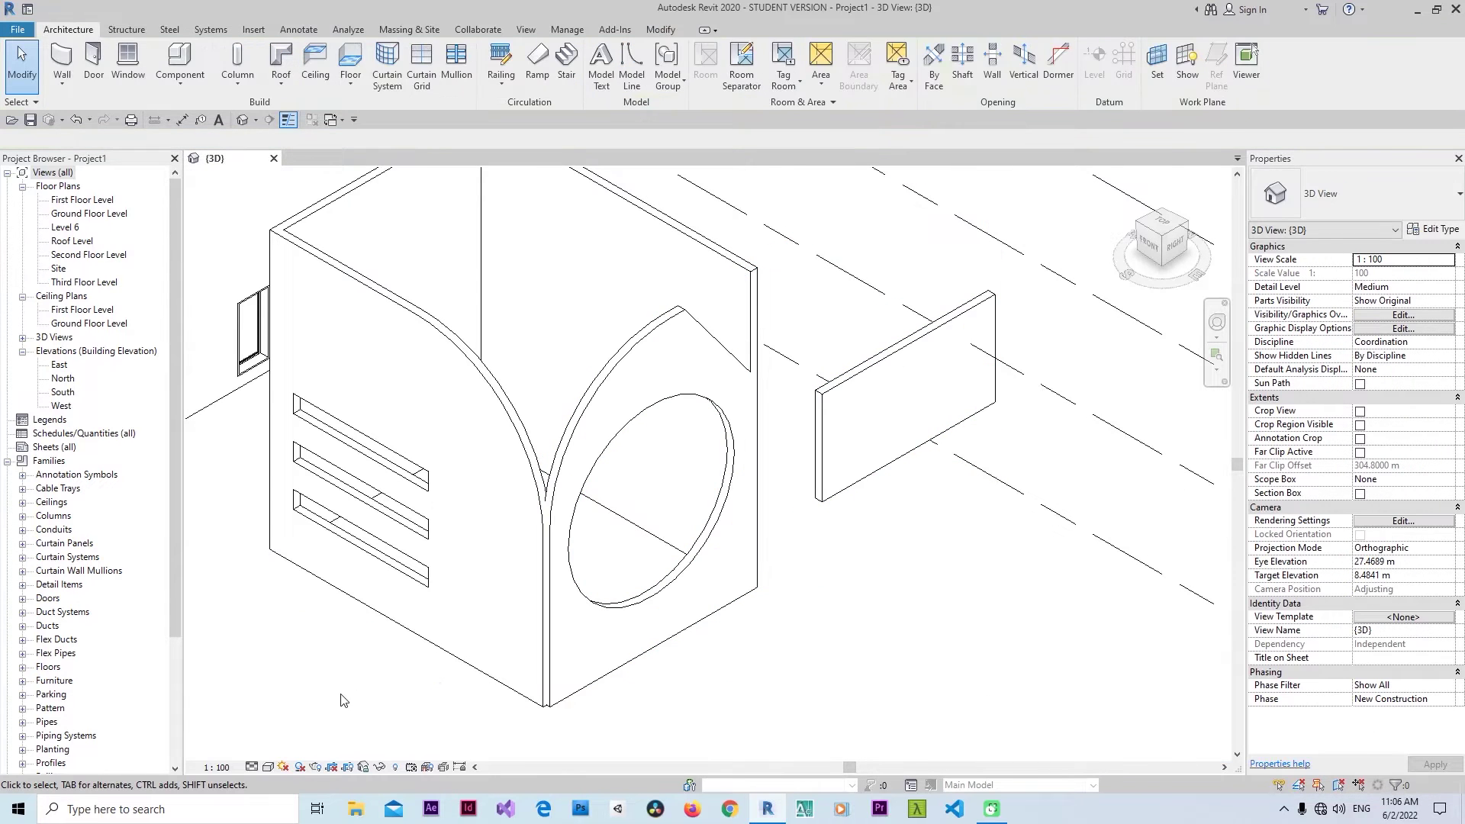
pyautogui.click(302, 768)
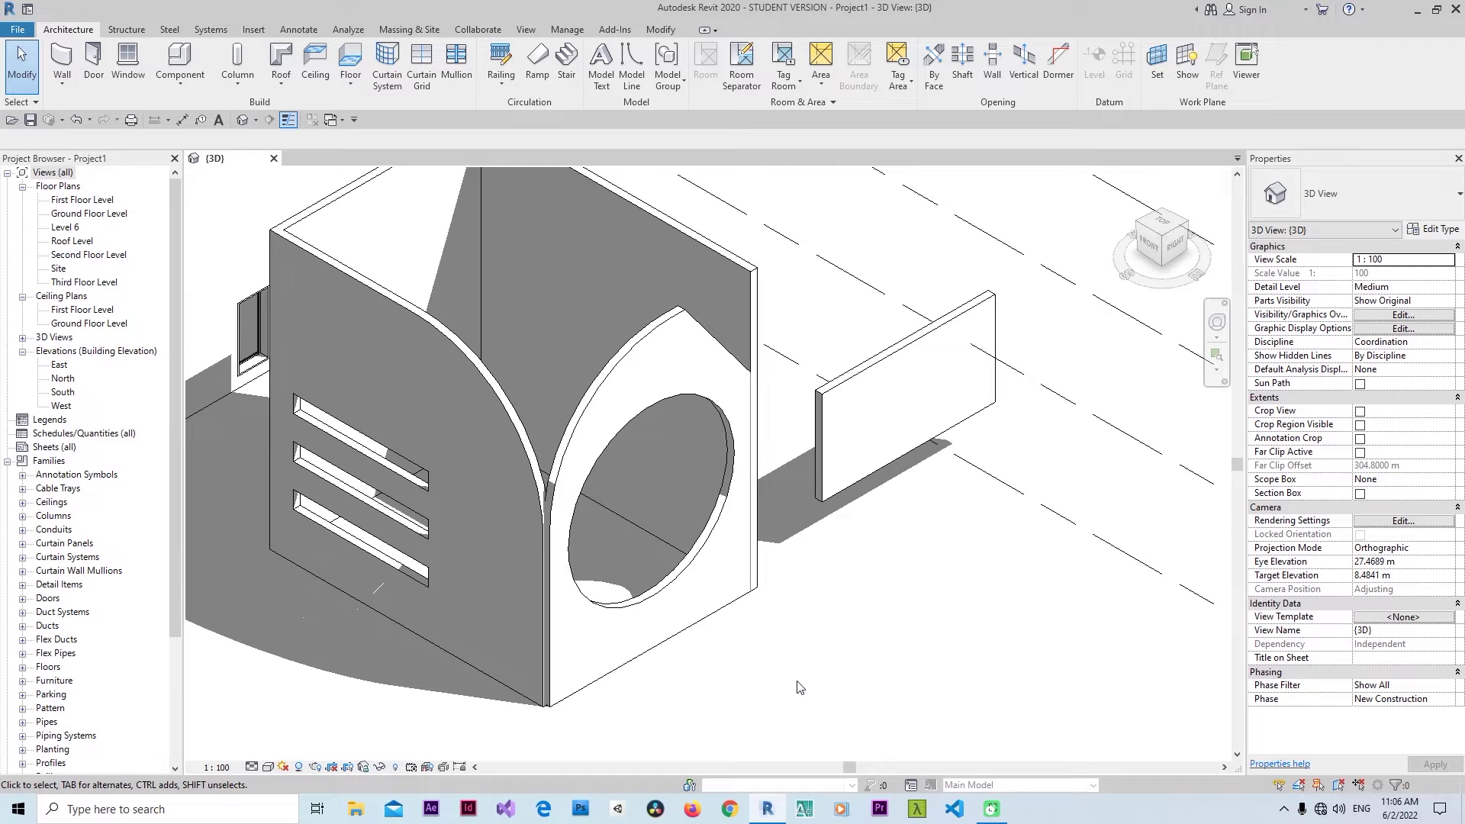
pyautogui.click(825, 412)
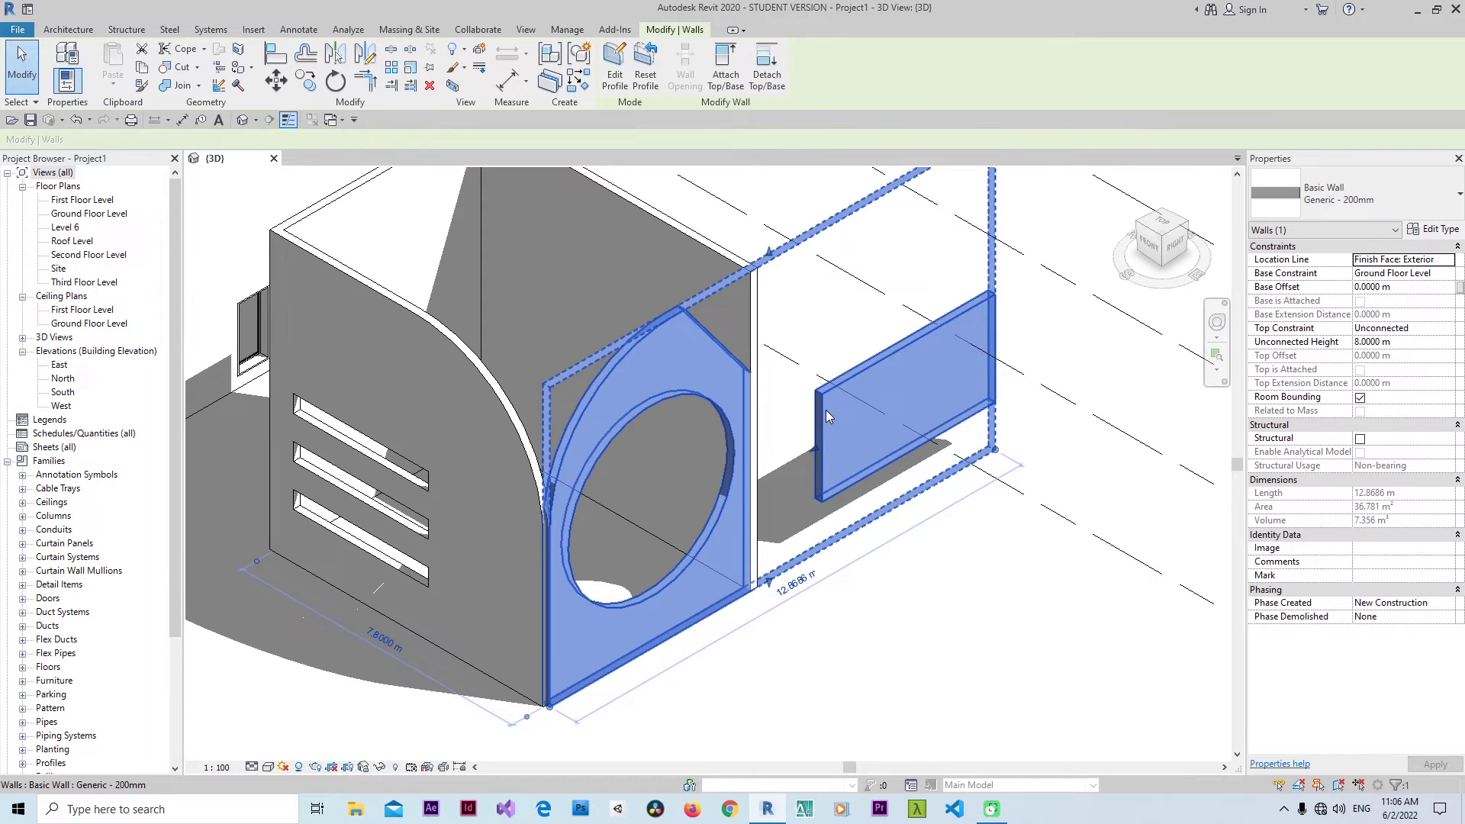
pyautogui.click(874, 662)
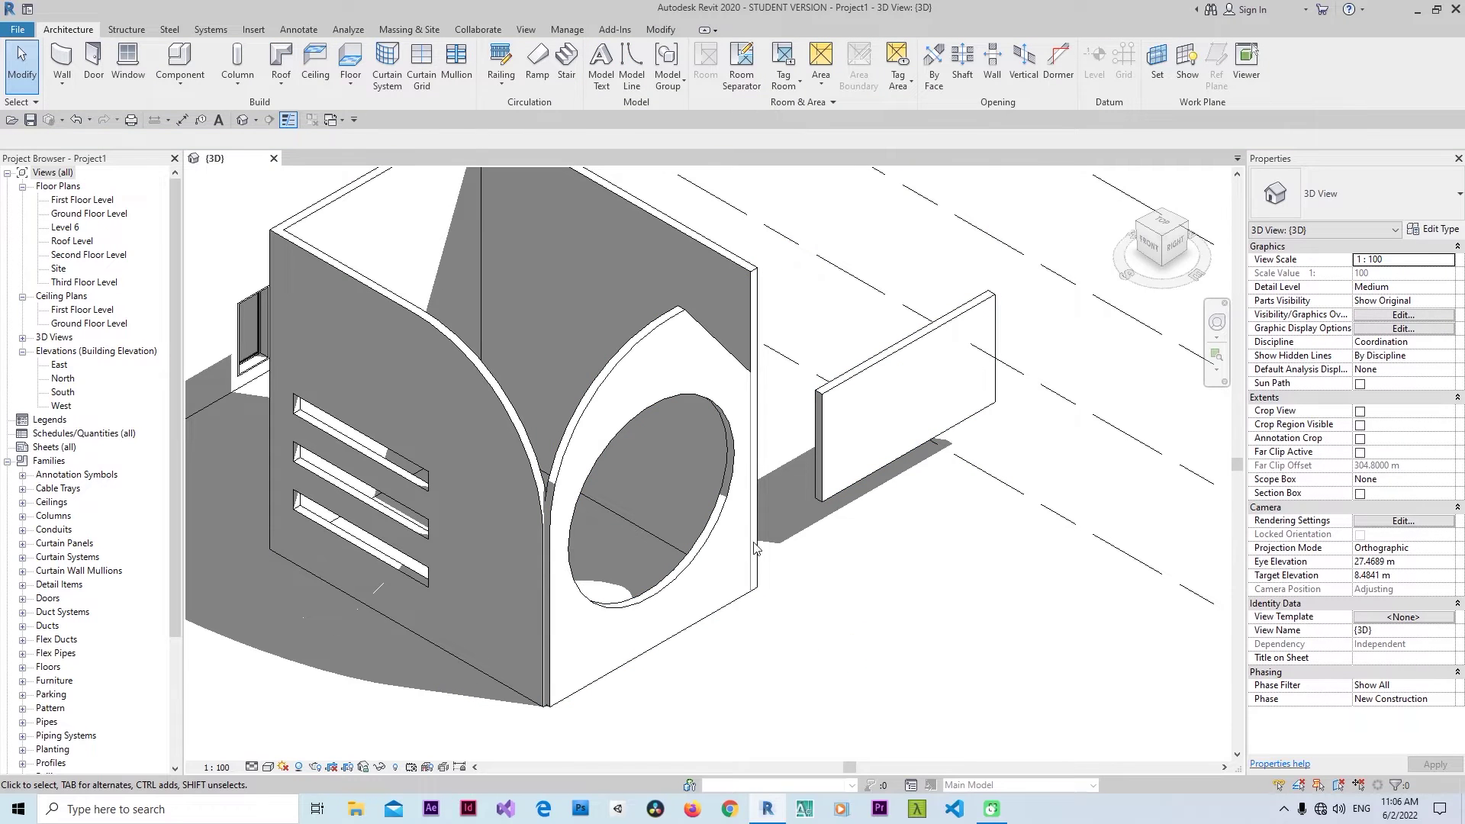
# - Reset the profile of the wall with the circular opening, unjoining the conflicting elements
pyautogui.click(745, 449)
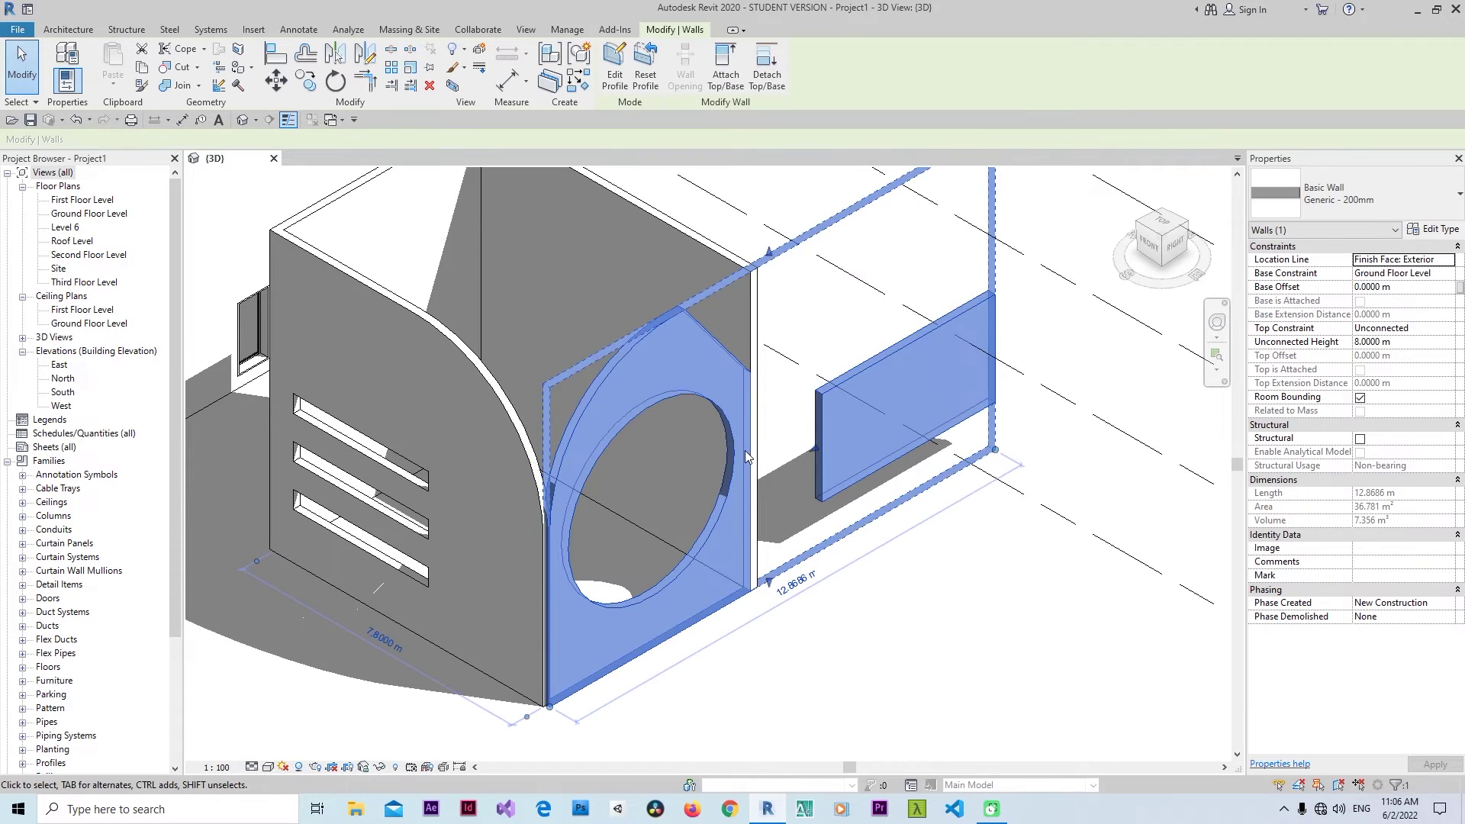
pyautogui.click(655, 80)
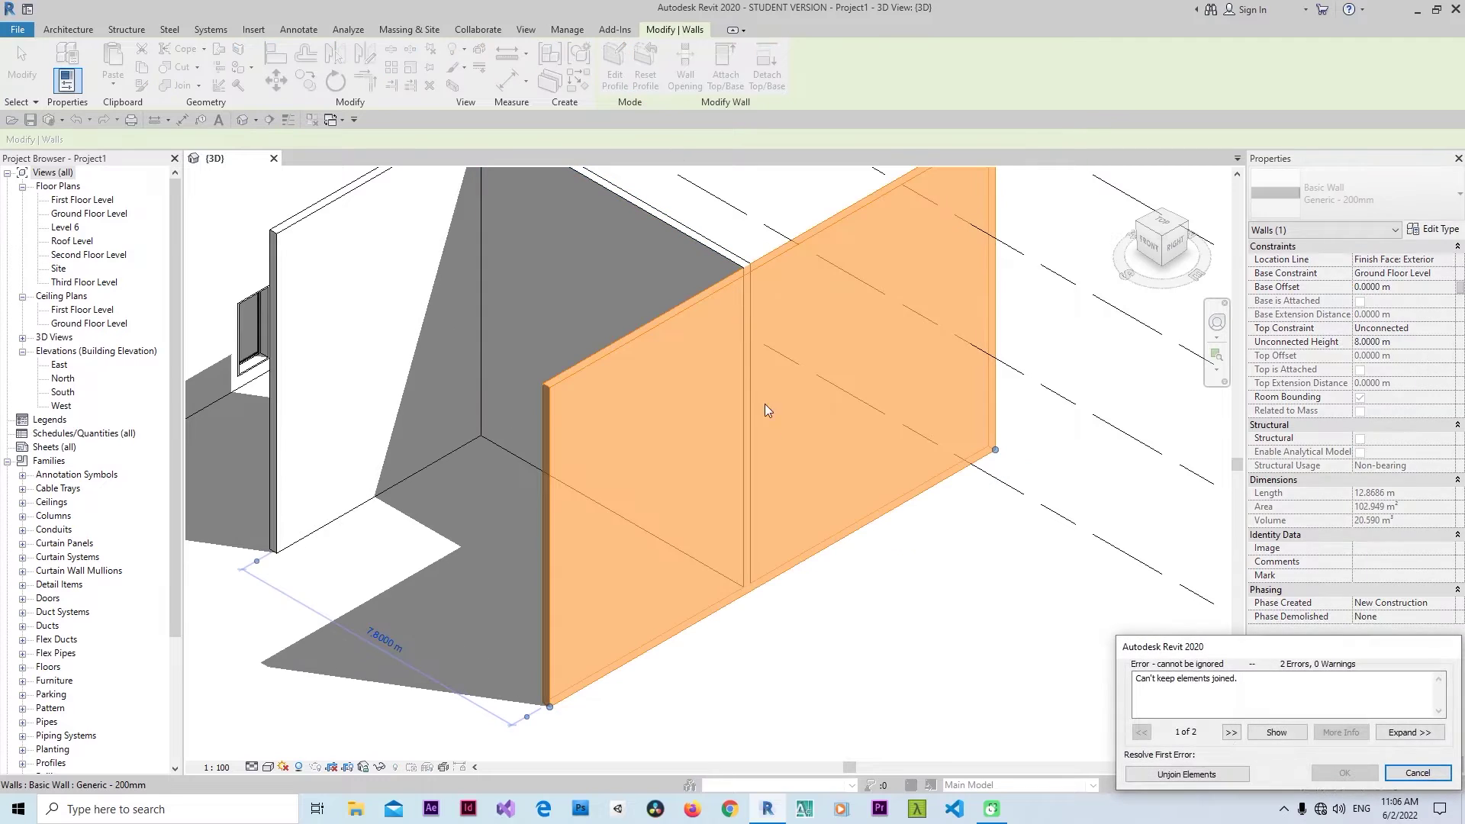
pyautogui.click(1187, 774)
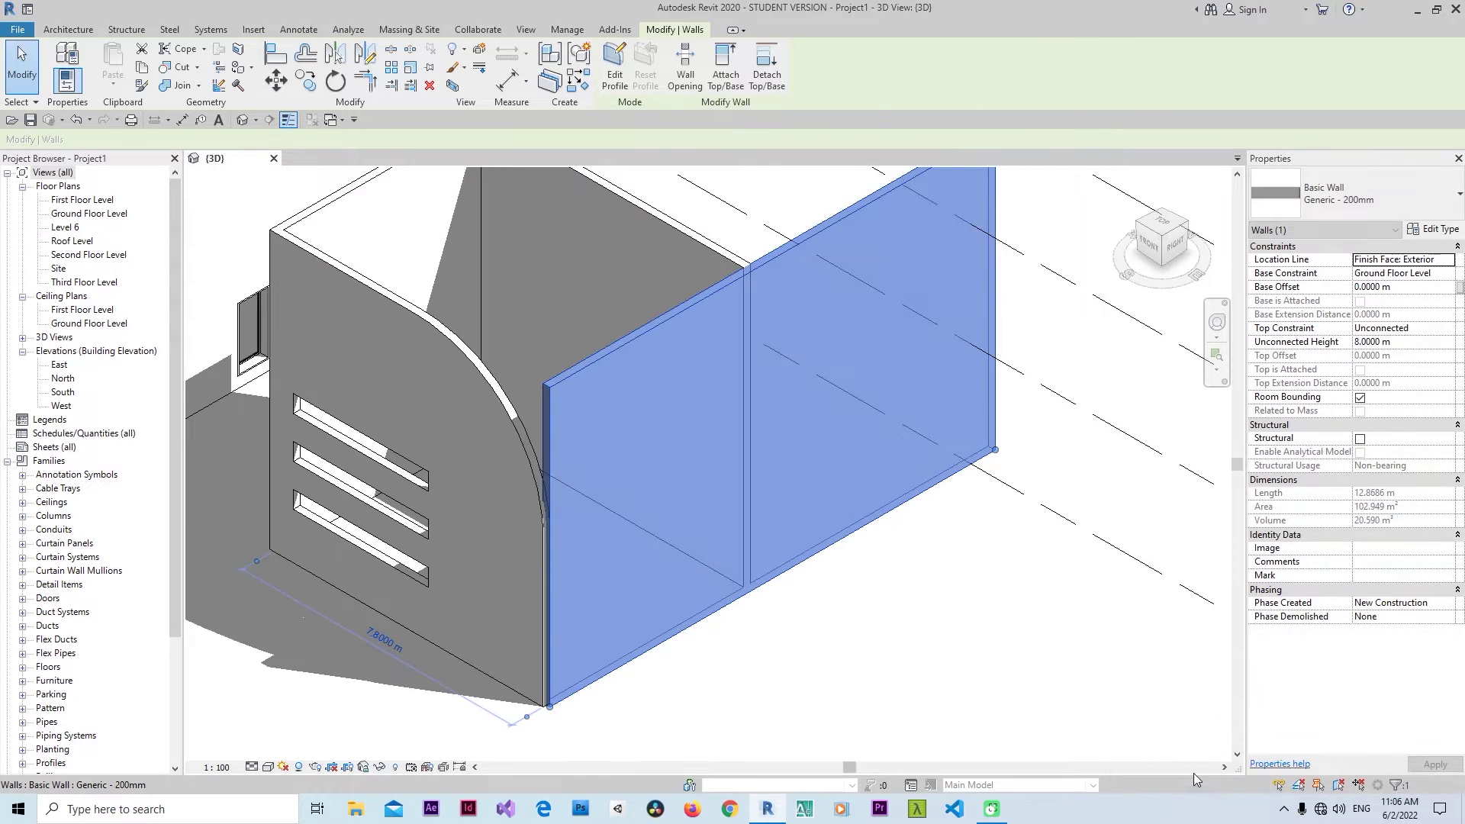
pyautogui.click(961, 680)
# - Trim the reset wall to its corner with the adjoining rear wall, unjoining the conflicting elements
pyautogui.click(685, 313)
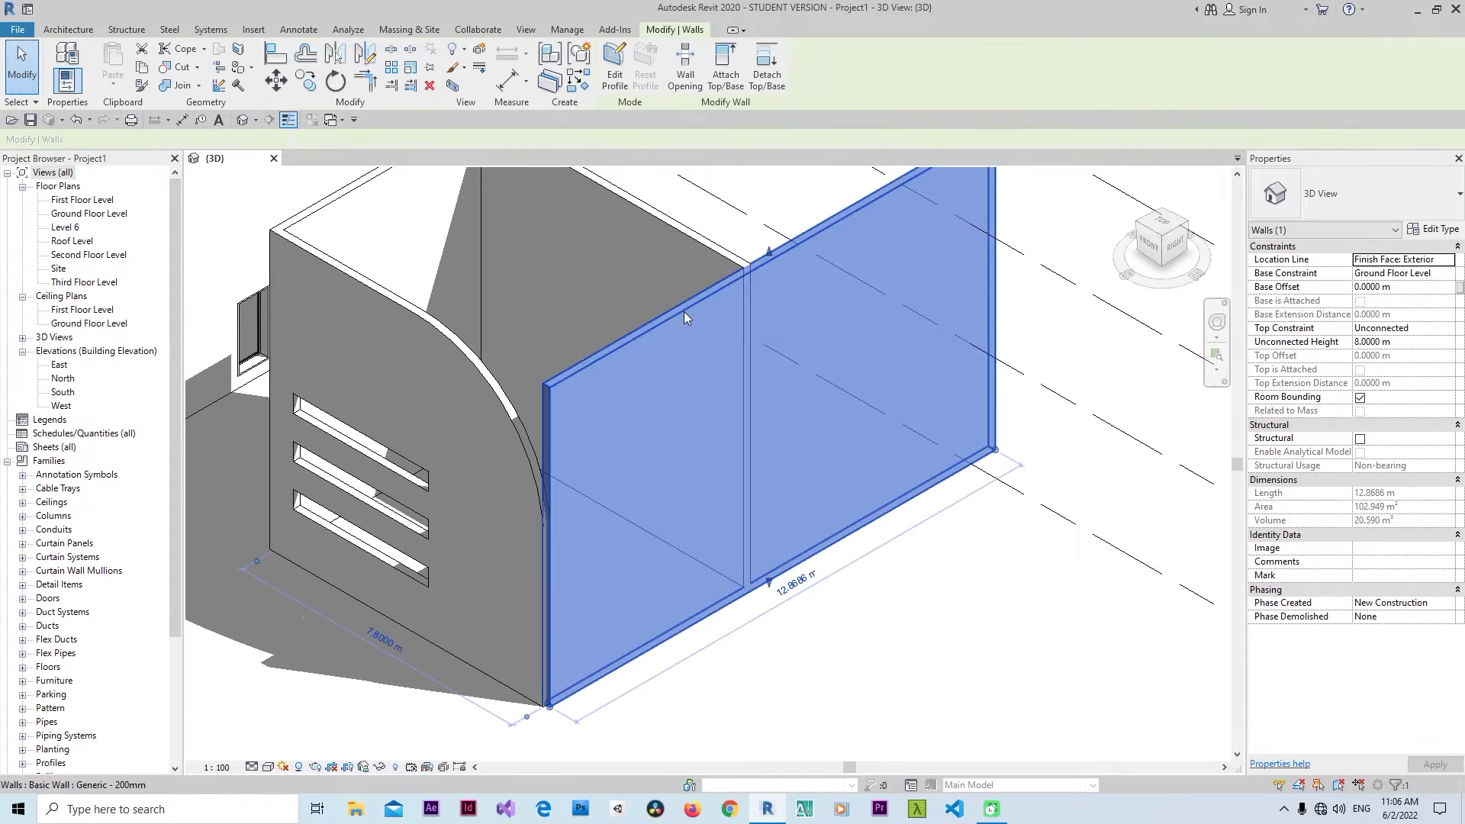
pyautogui.press('t')
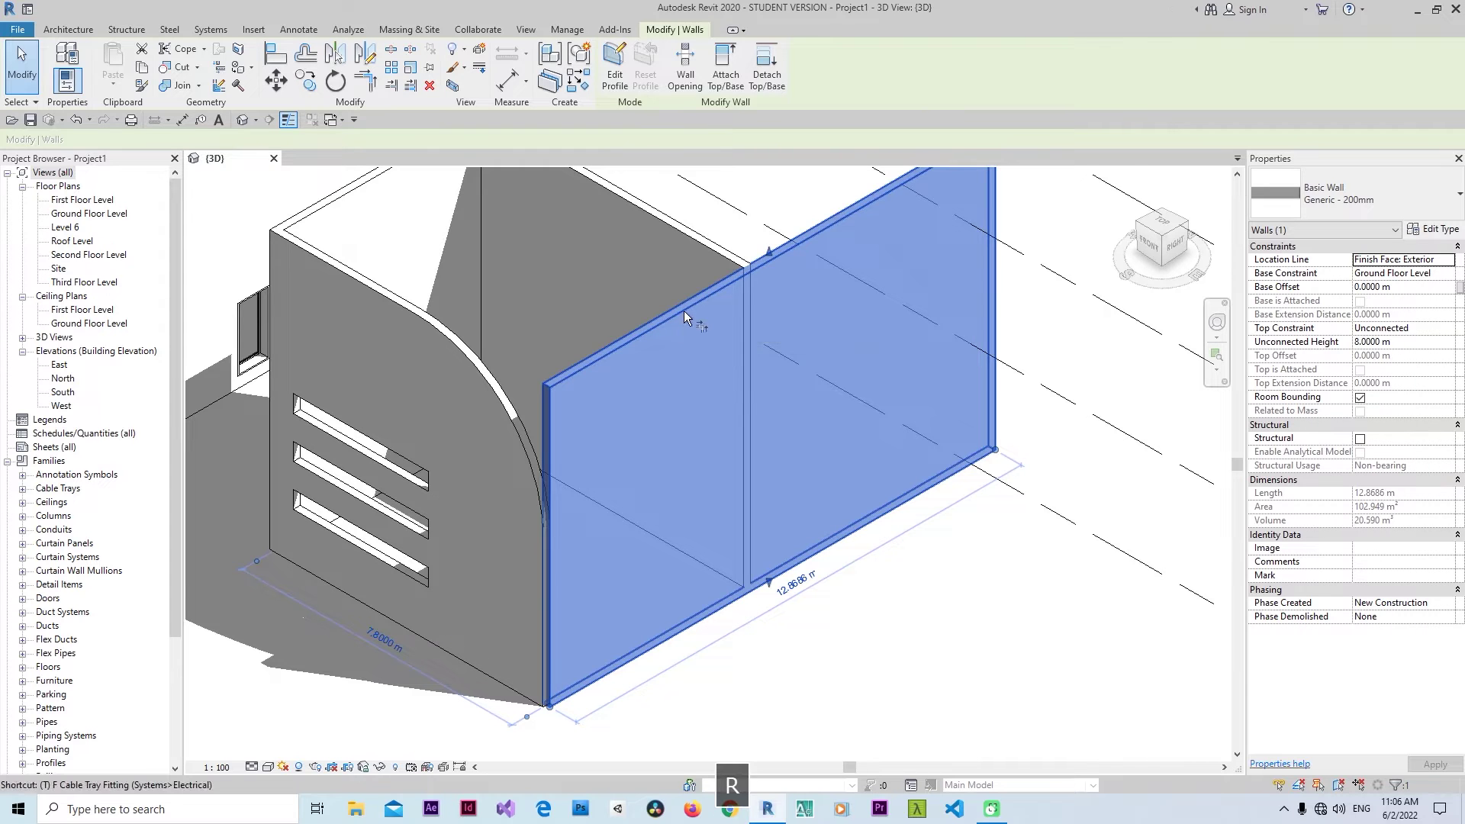
pyautogui.press('r')
pyautogui.click(685, 312)
pyautogui.click(709, 241)
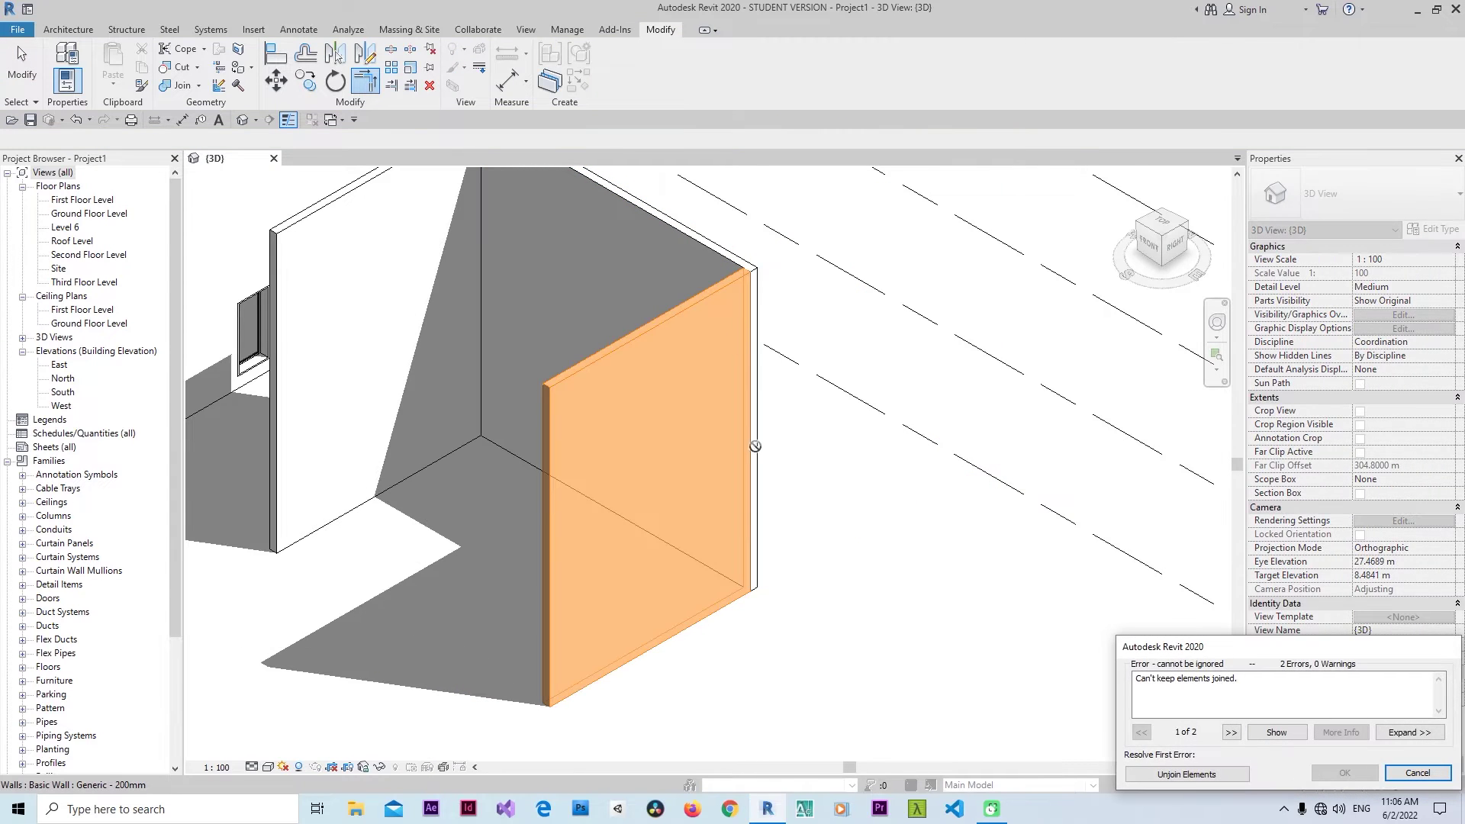
pyautogui.click(1158, 775)
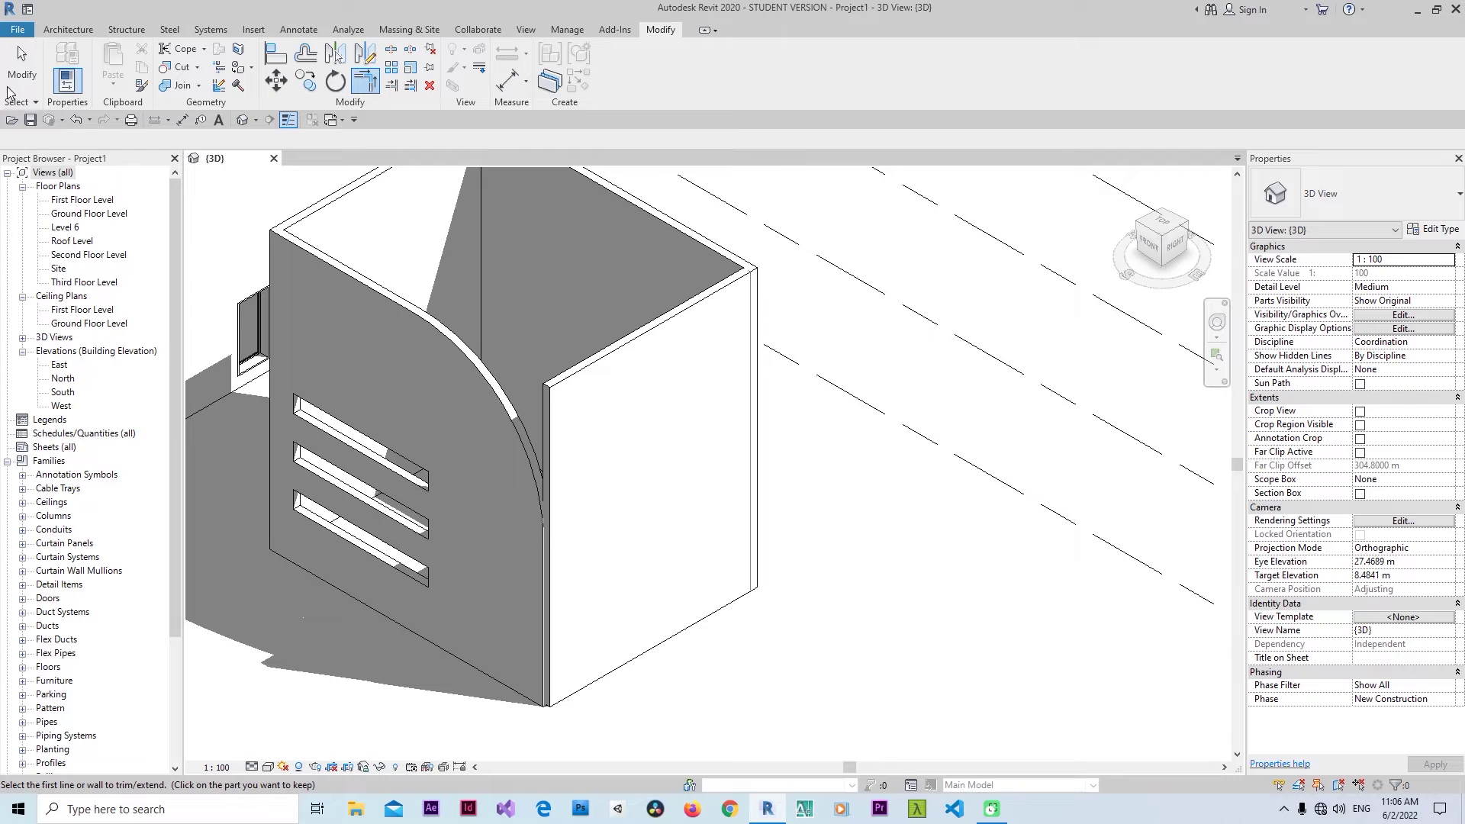
pyautogui.click(23, 63)
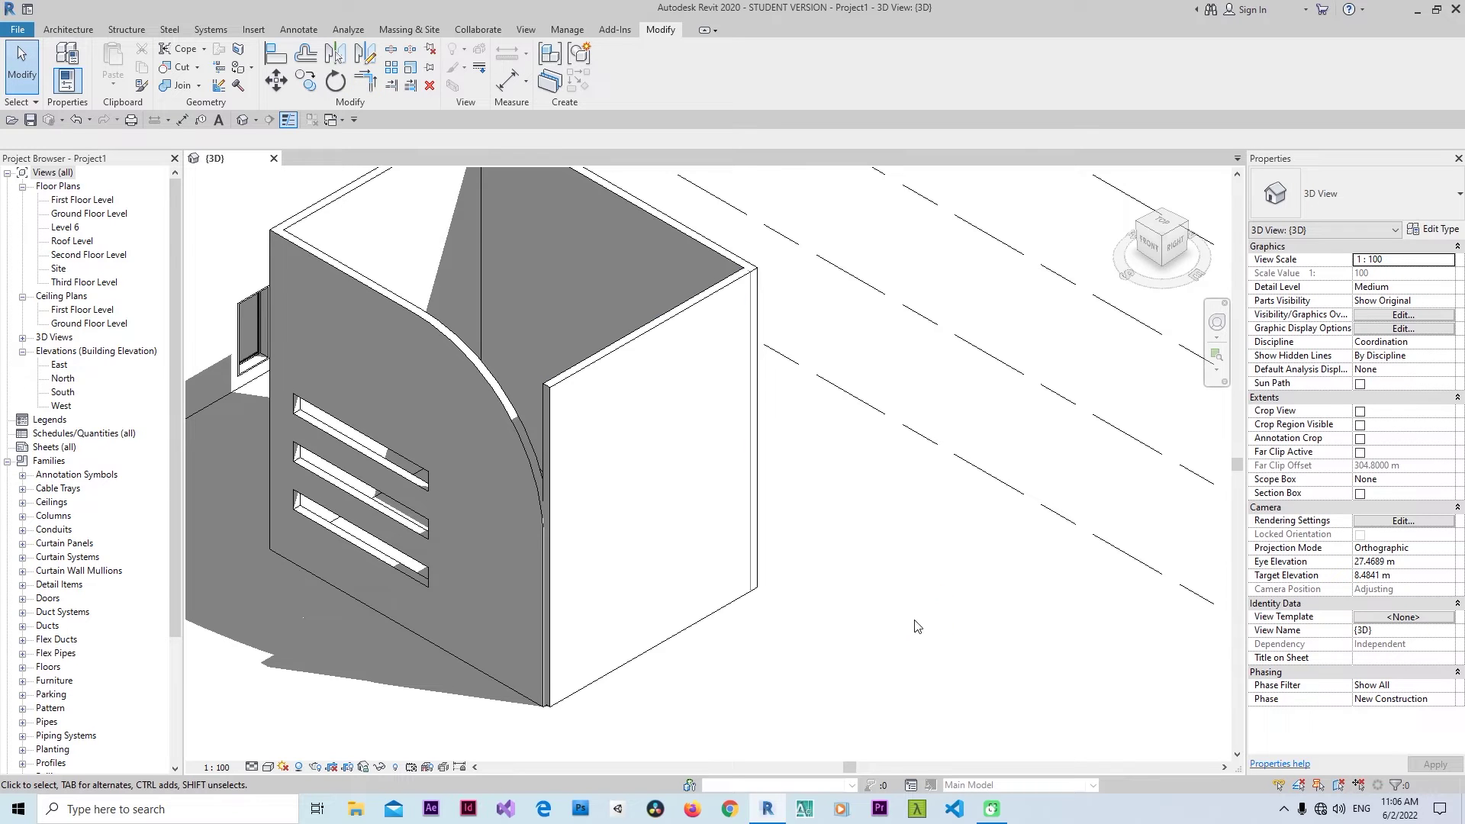
# - Turn off shadows and sketch a rectangle about 2.5 m by 2.7 m inside the plain 5.9 m wall's profile
pyautogui.click(594, 354)
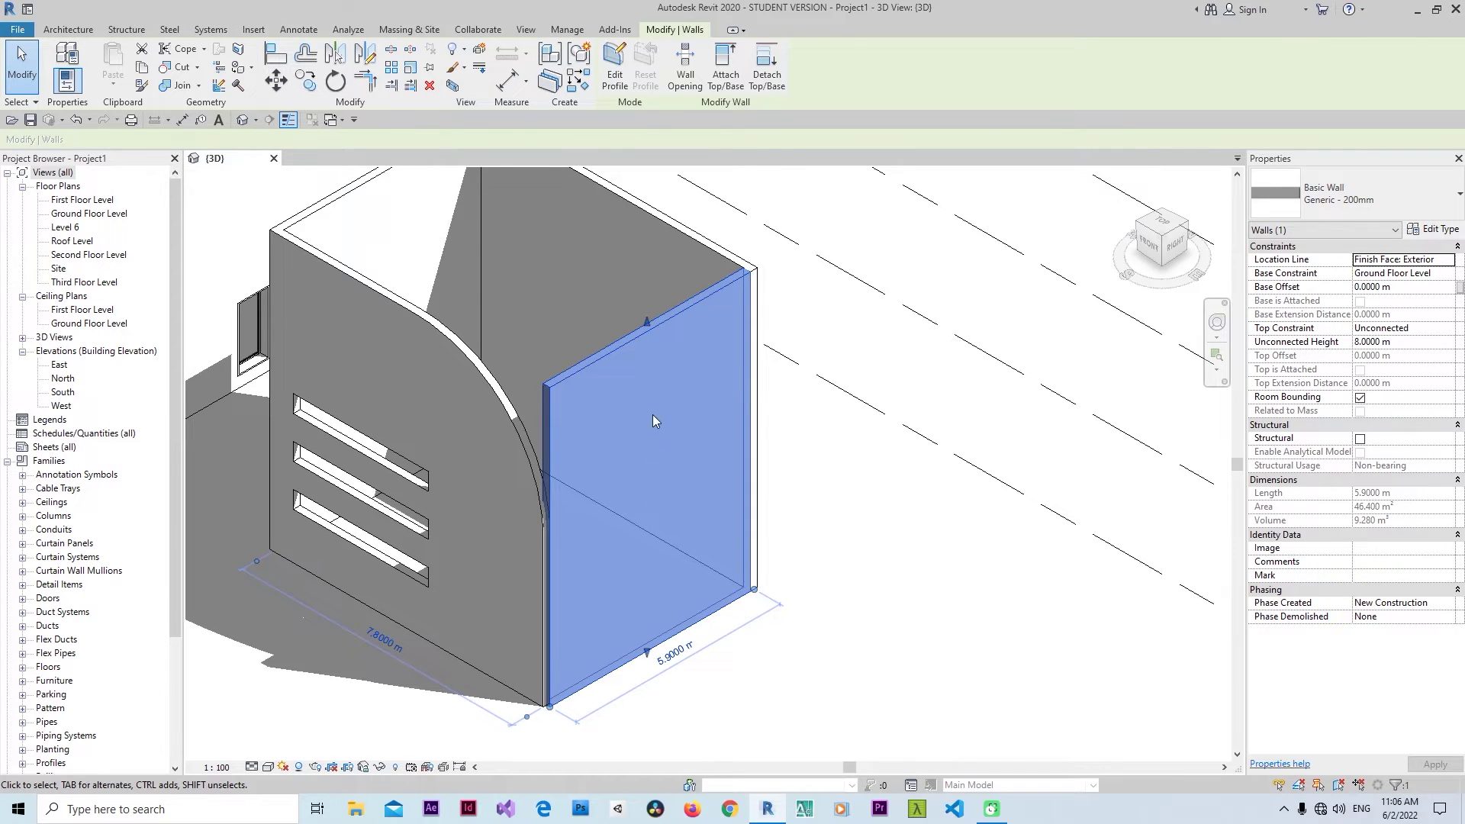
pyautogui.click(615, 65)
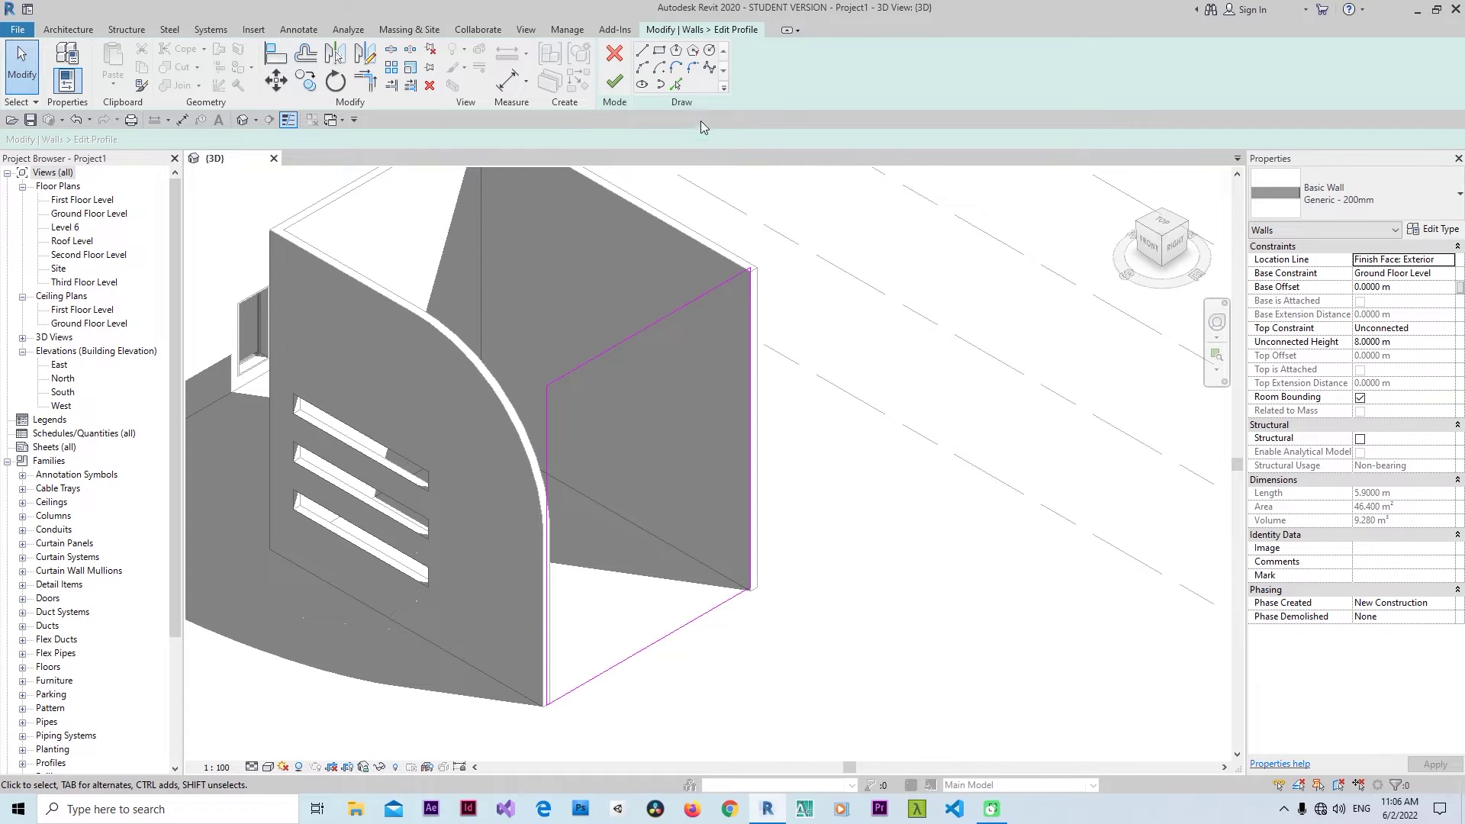
pyautogui.click(300, 766)
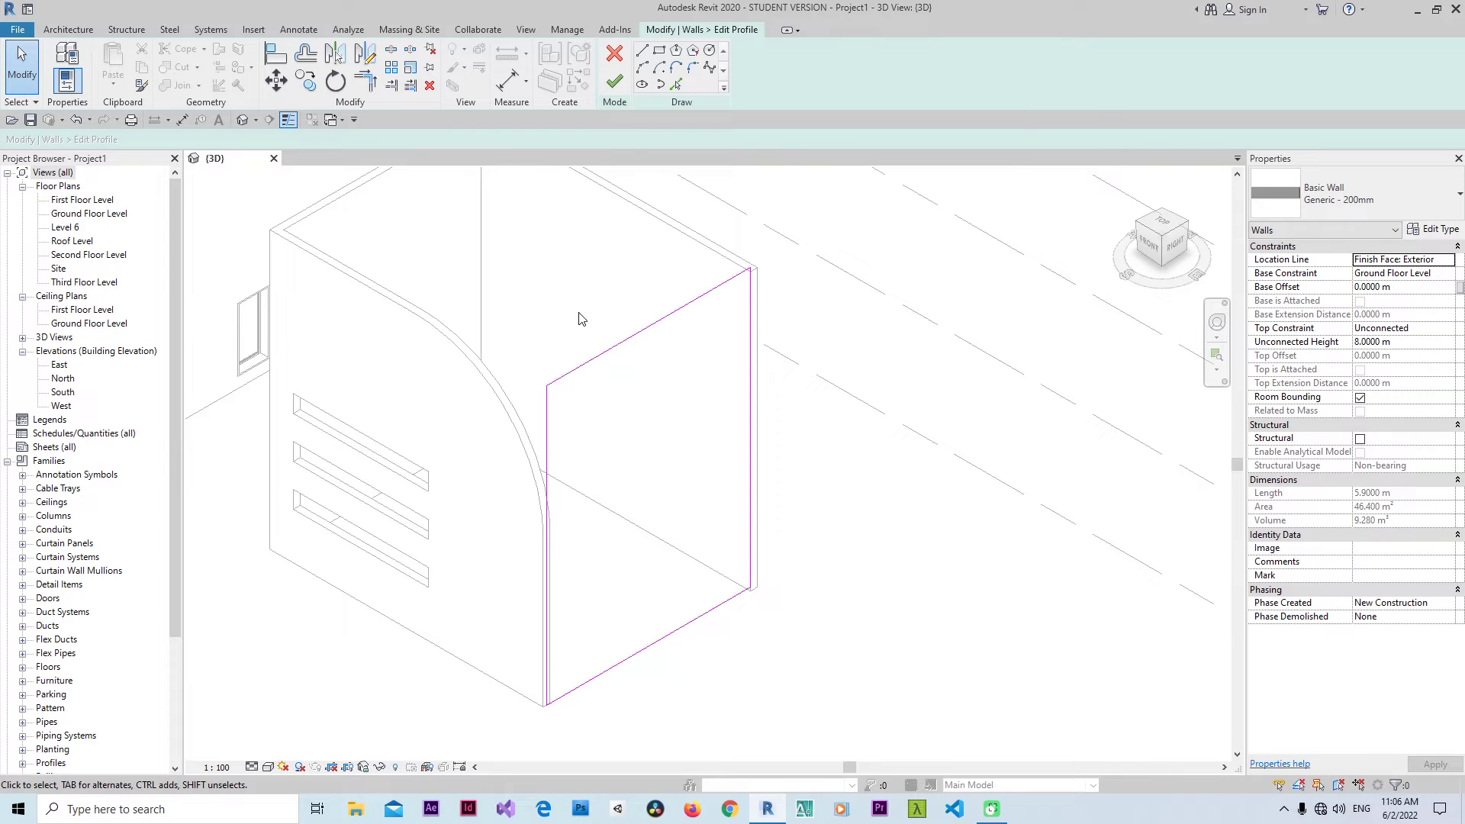
pyautogui.click(660, 51)
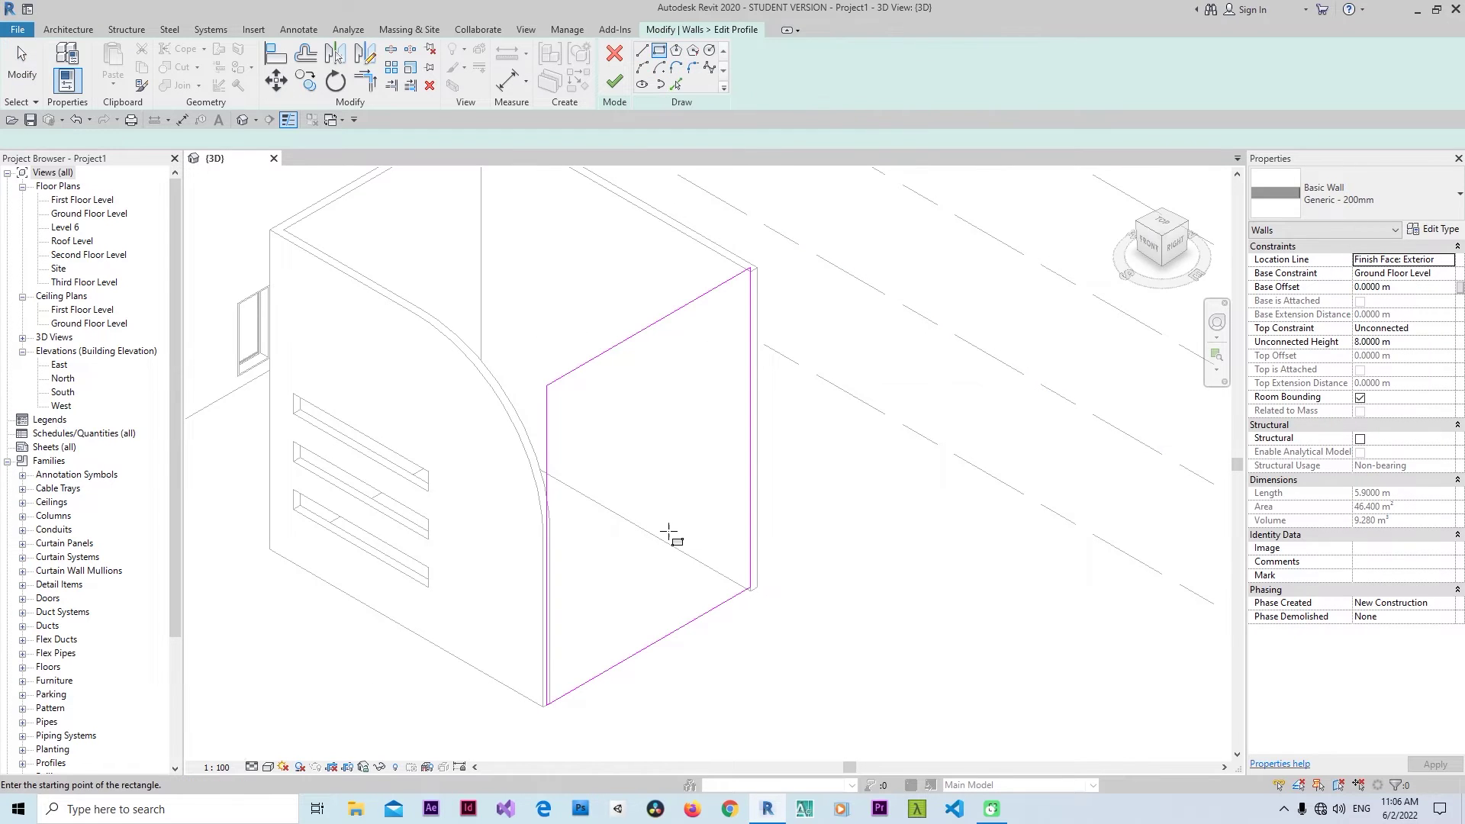
pyautogui.click(614, 591)
pyautogui.click(700, 435)
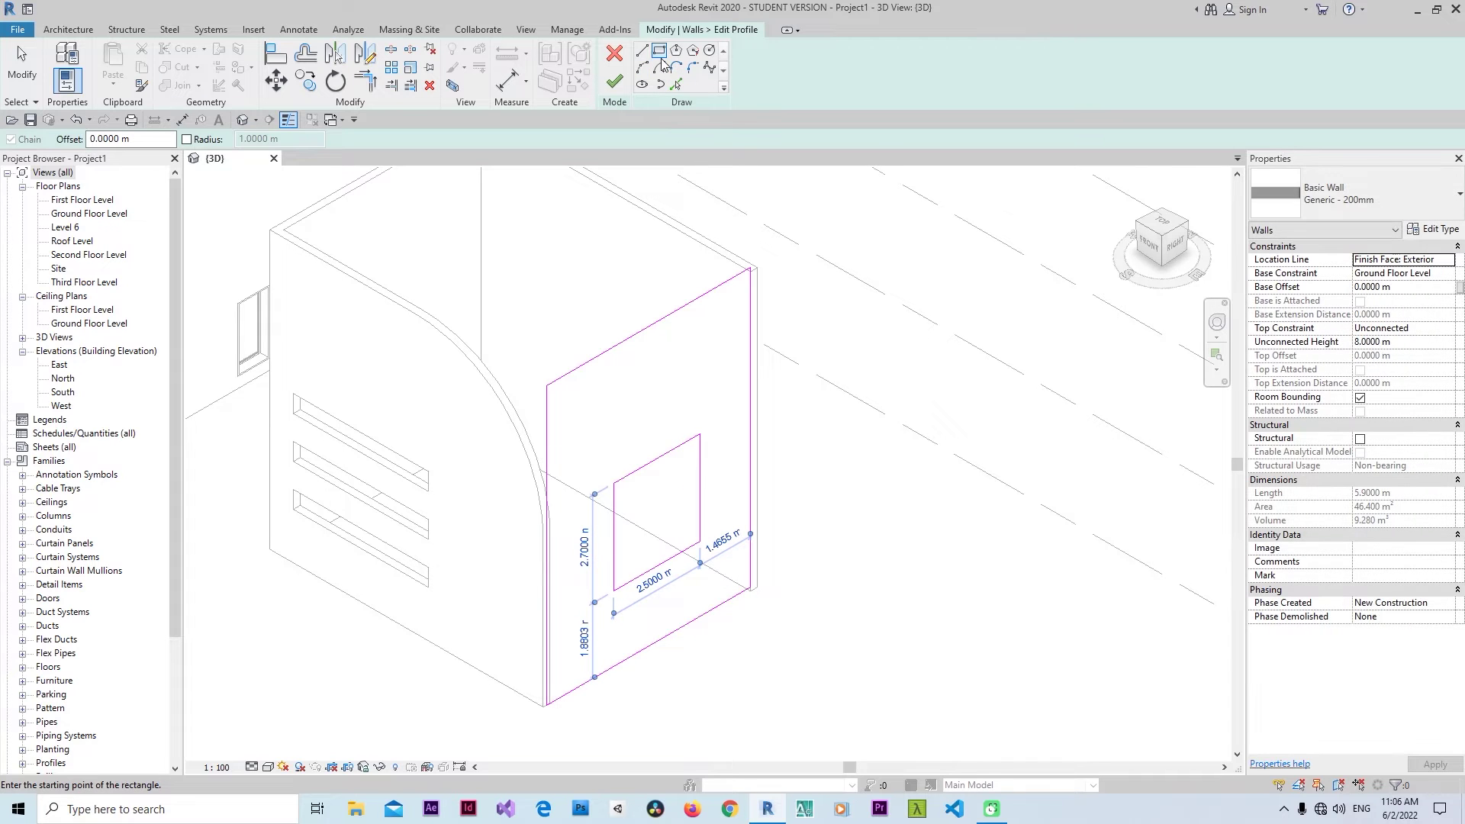
# - Sketch circles centred on two opposite rectangle corners: about 1.1 m radius at the upper right and about 1.2 m at the lower left
pyautogui.click(710, 51)
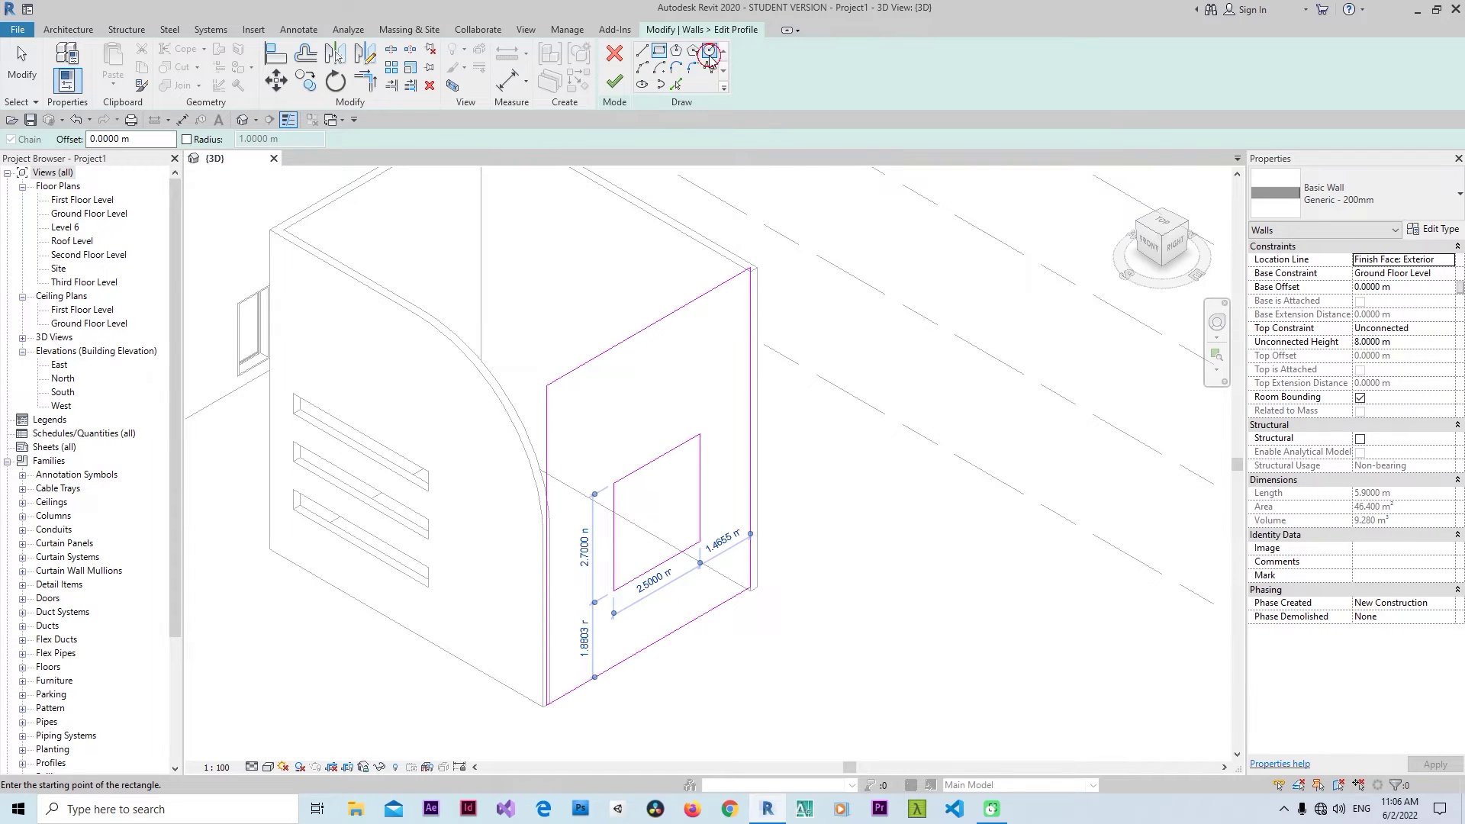
pyautogui.click(701, 434)
pyautogui.click(725, 387)
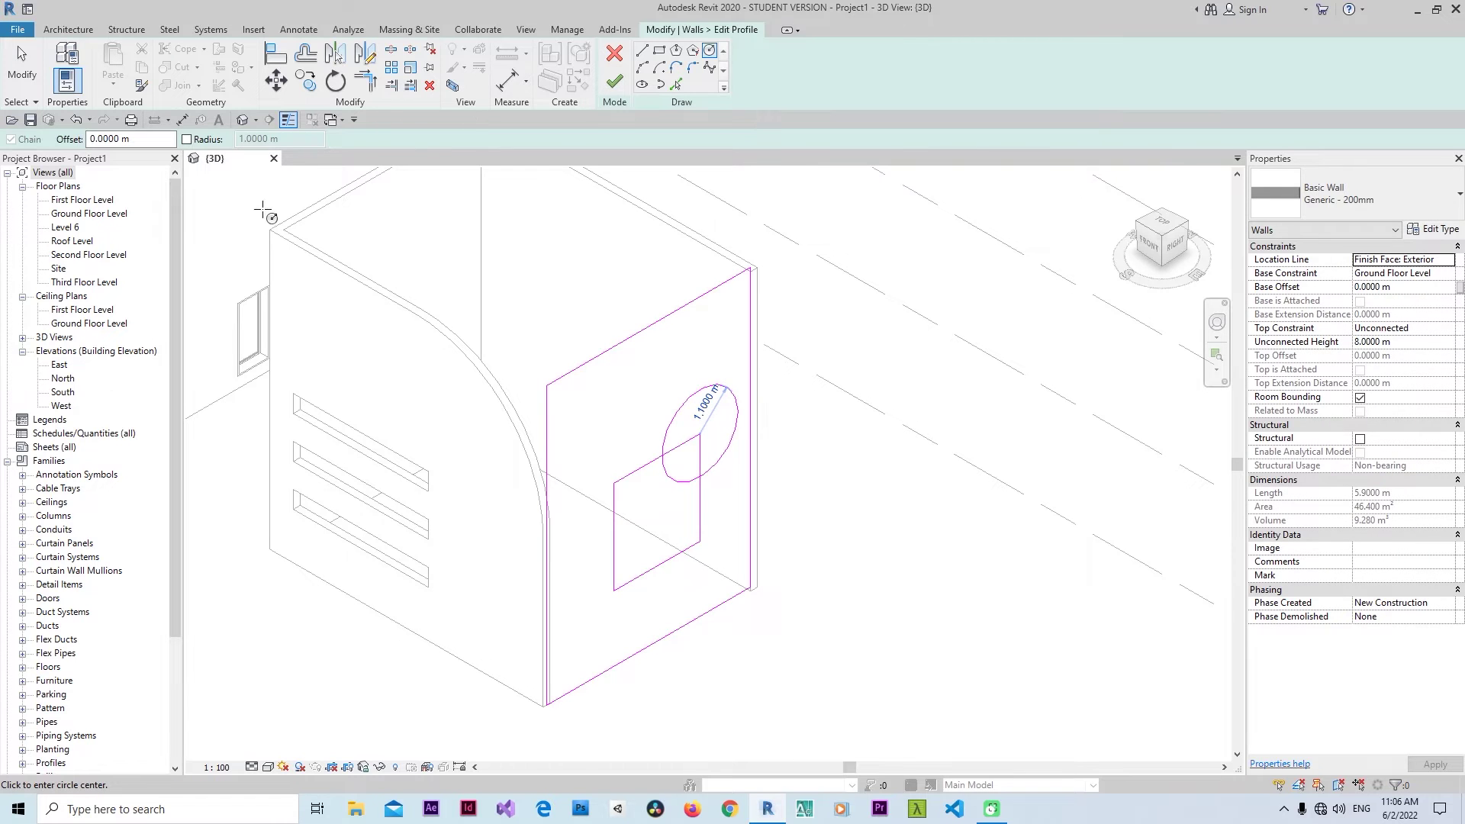
pyautogui.click(21, 69)
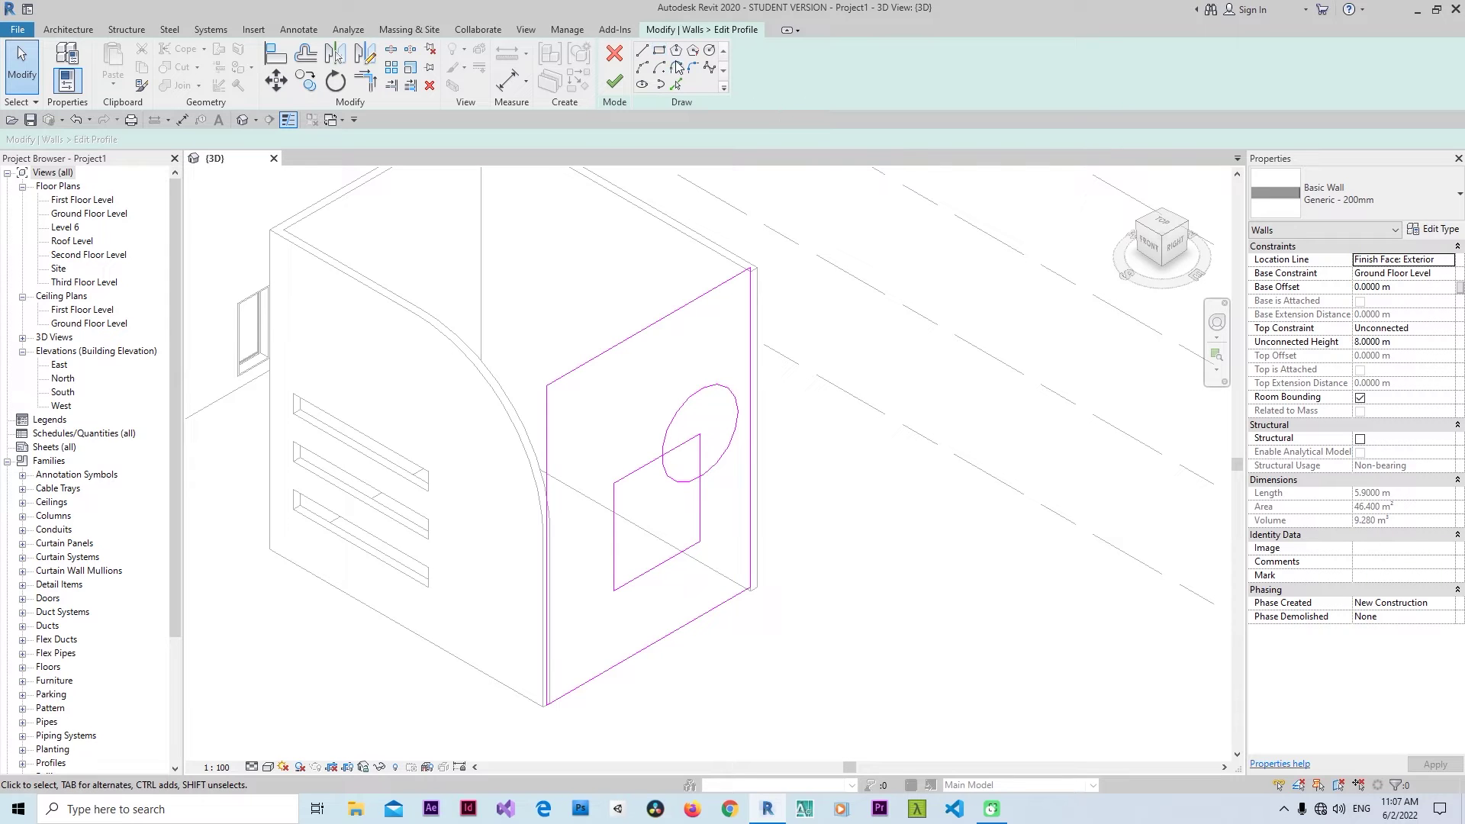
pyautogui.click(710, 51)
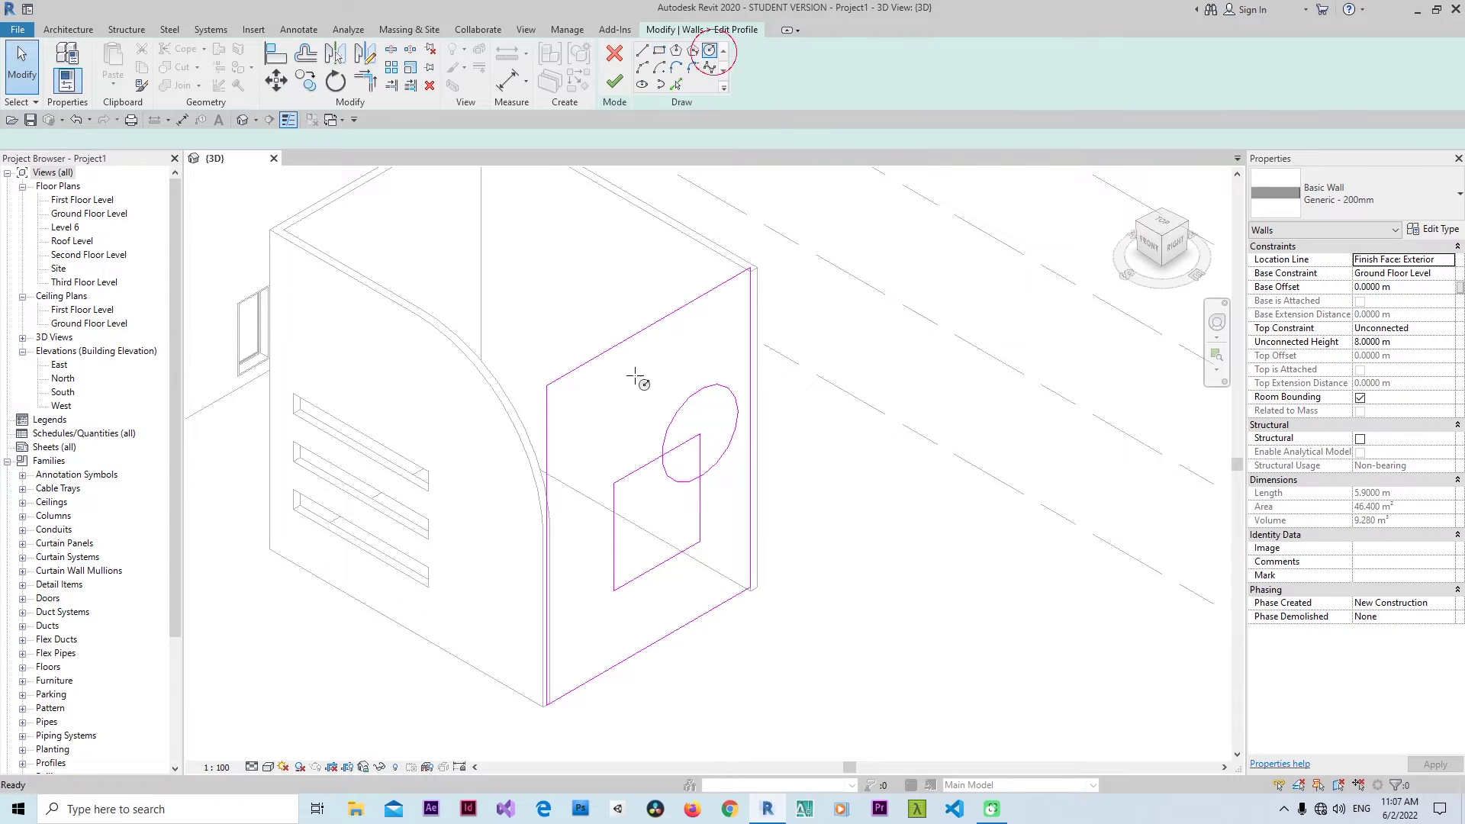
pyautogui.click(614, 592)
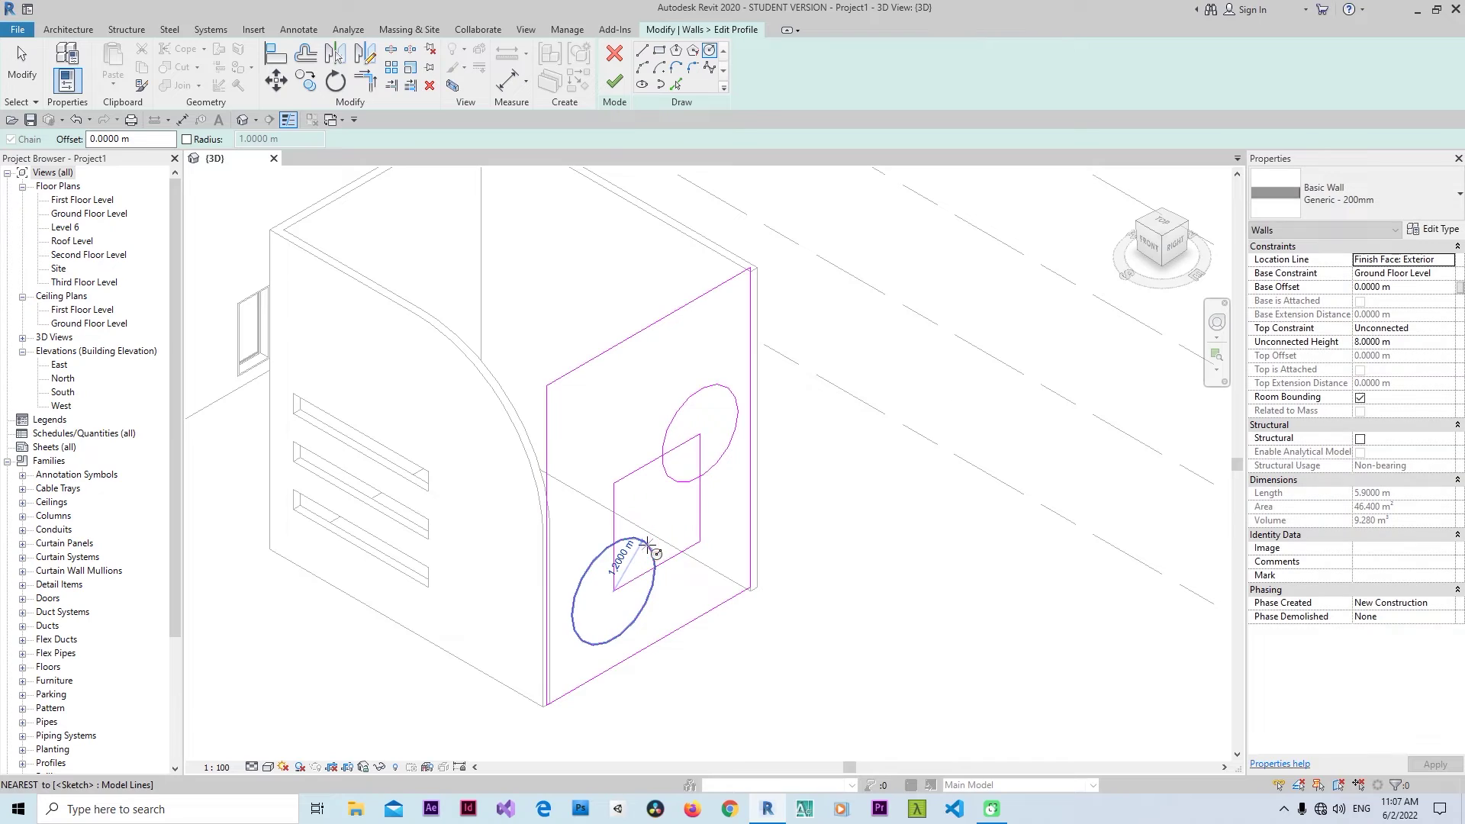
pyautogui.click(647, 546)
pyautogui.press('Escape')
pyautogui.press('Escape')
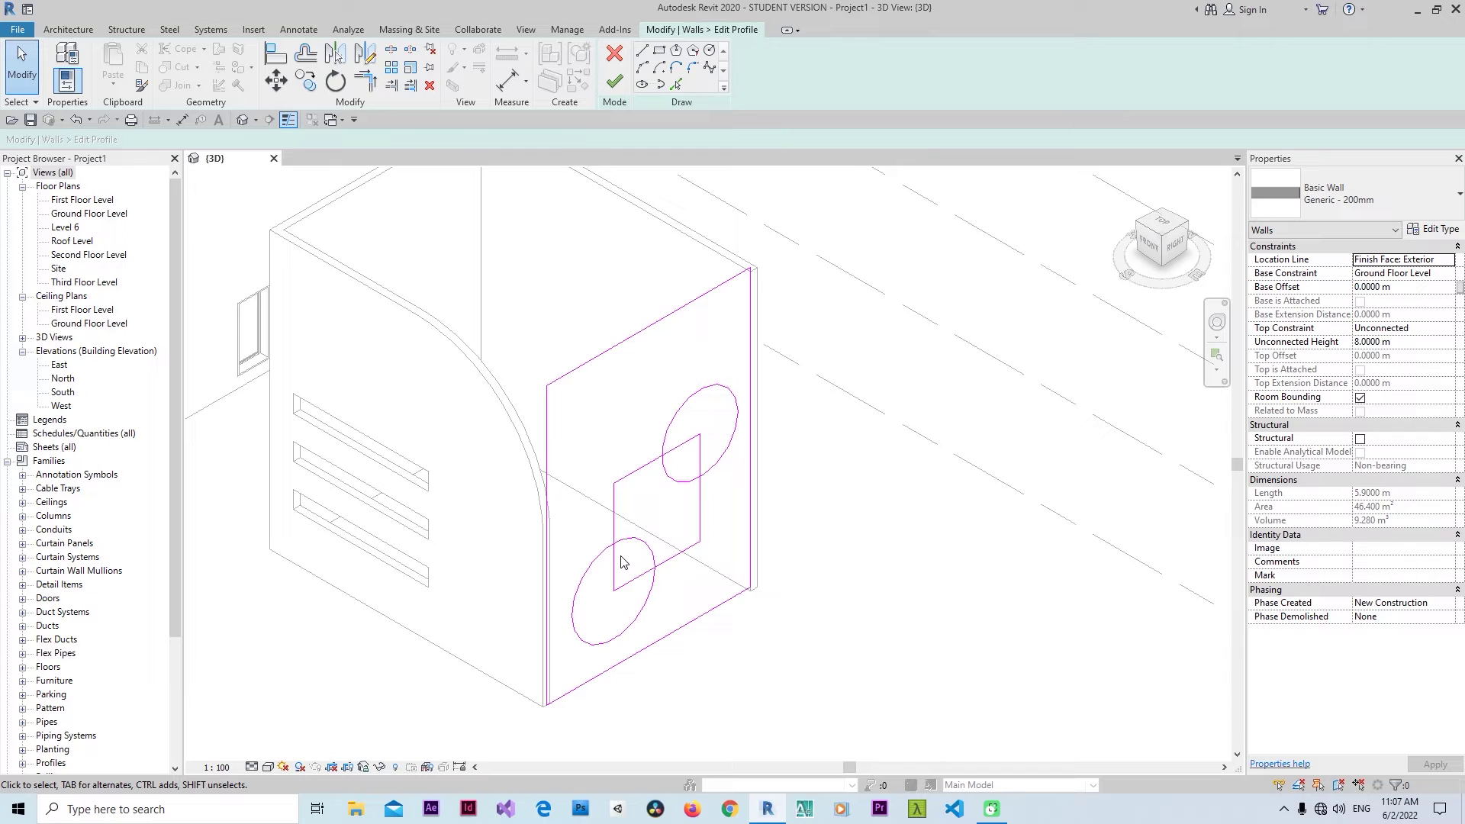
# - Trim the rectangle's bottom edge where it meets the lower-left circle, keeping the part outside the circle
pyautogui.press('t')
pyautogui.press('r')
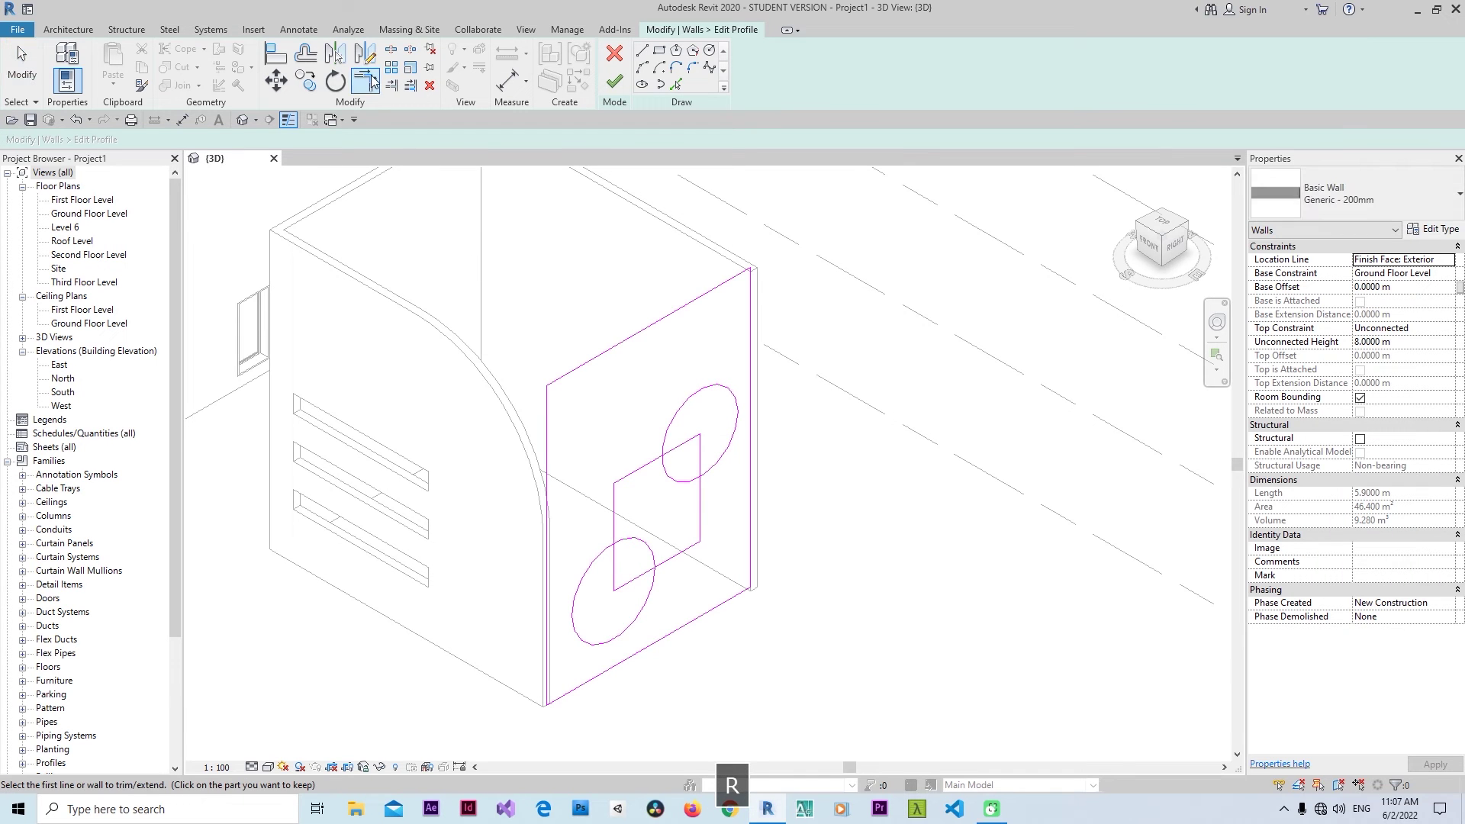
pyautogui.click(654, 578)
pyautogui.click(668, 560)
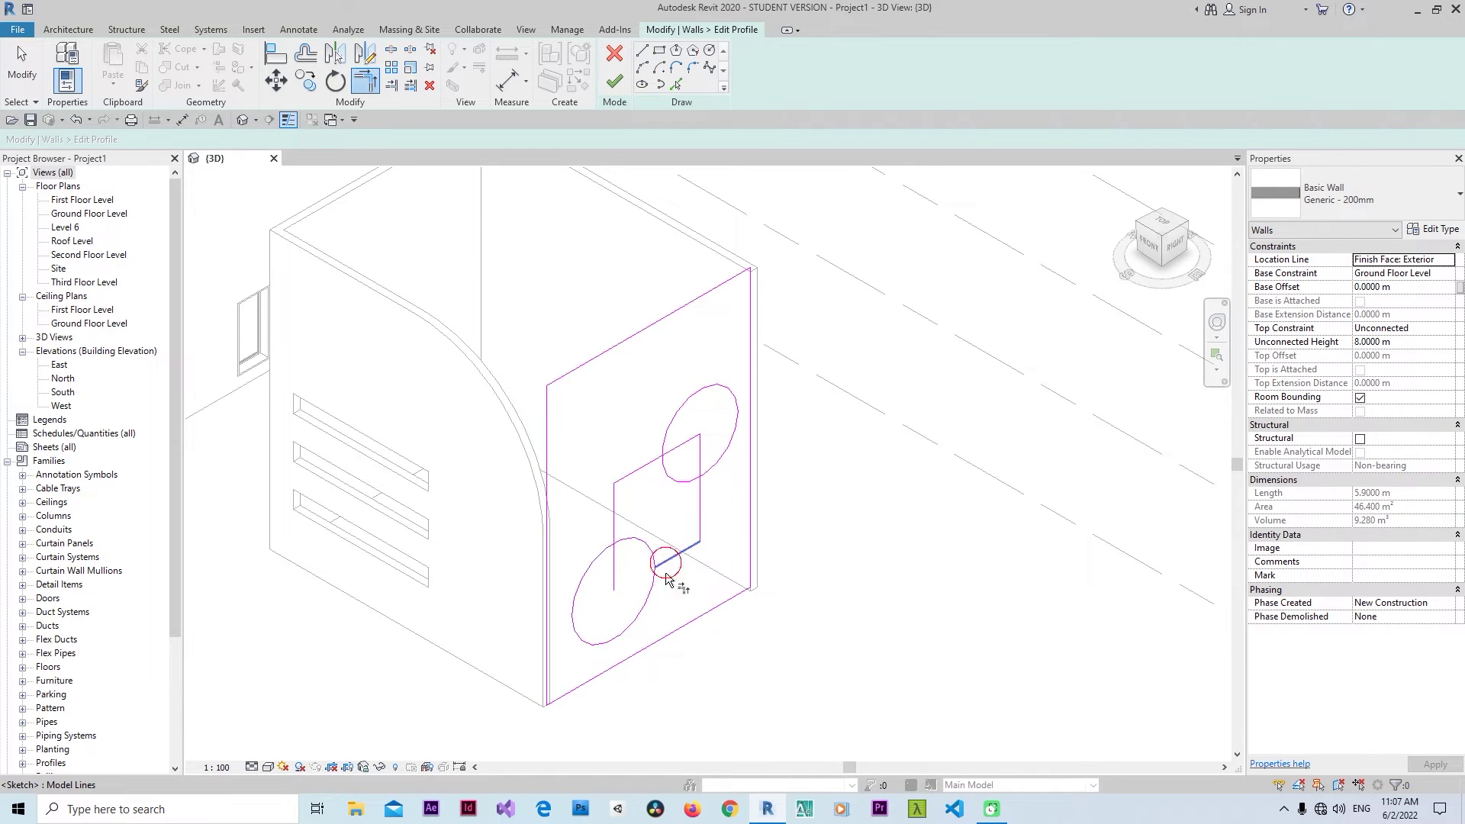
pyautogui.click(626, 538)
pyautogui.click(614, 523)
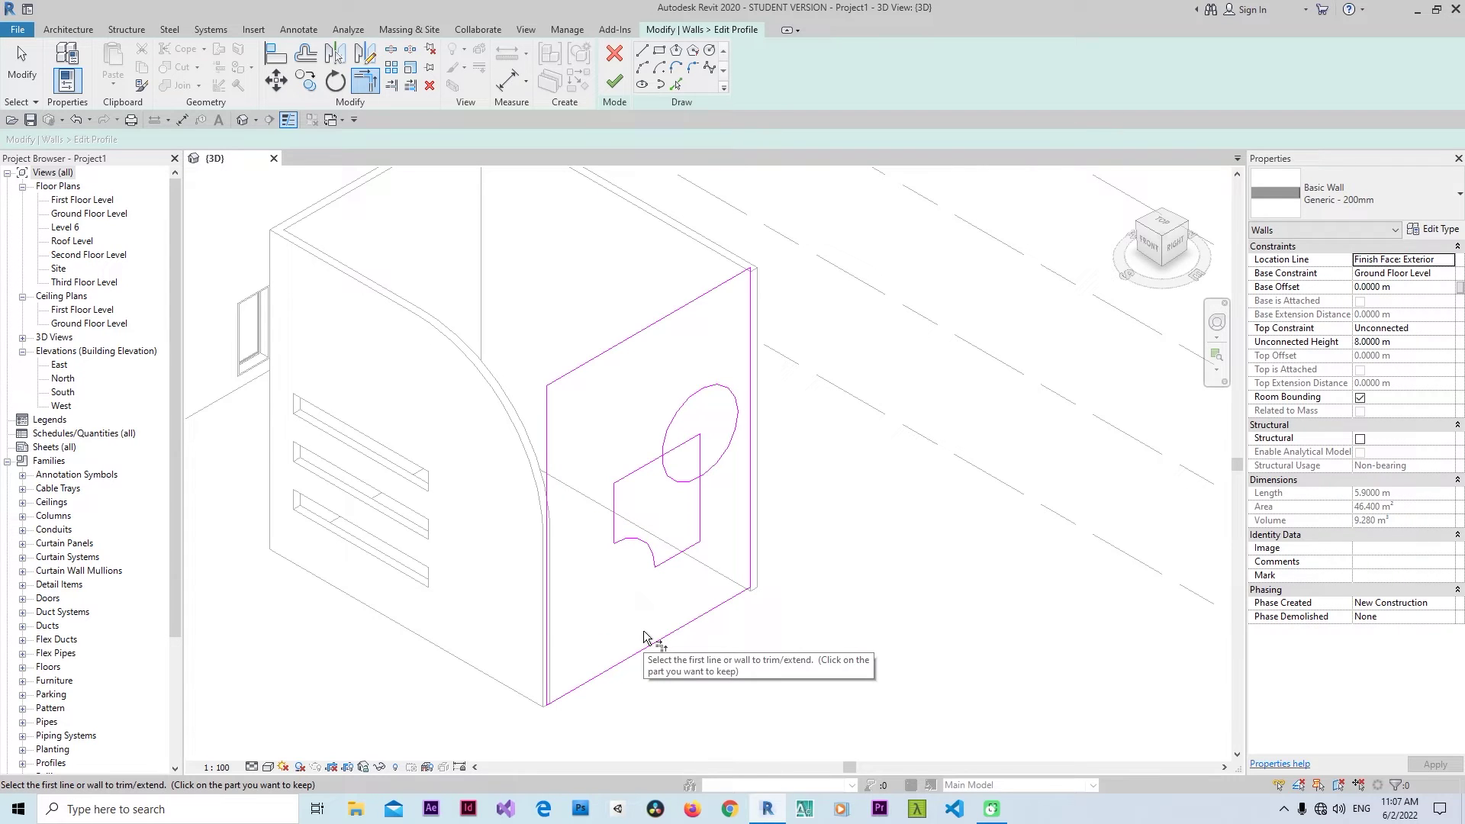
pyautogui.hotkey('ctrl', 'z')
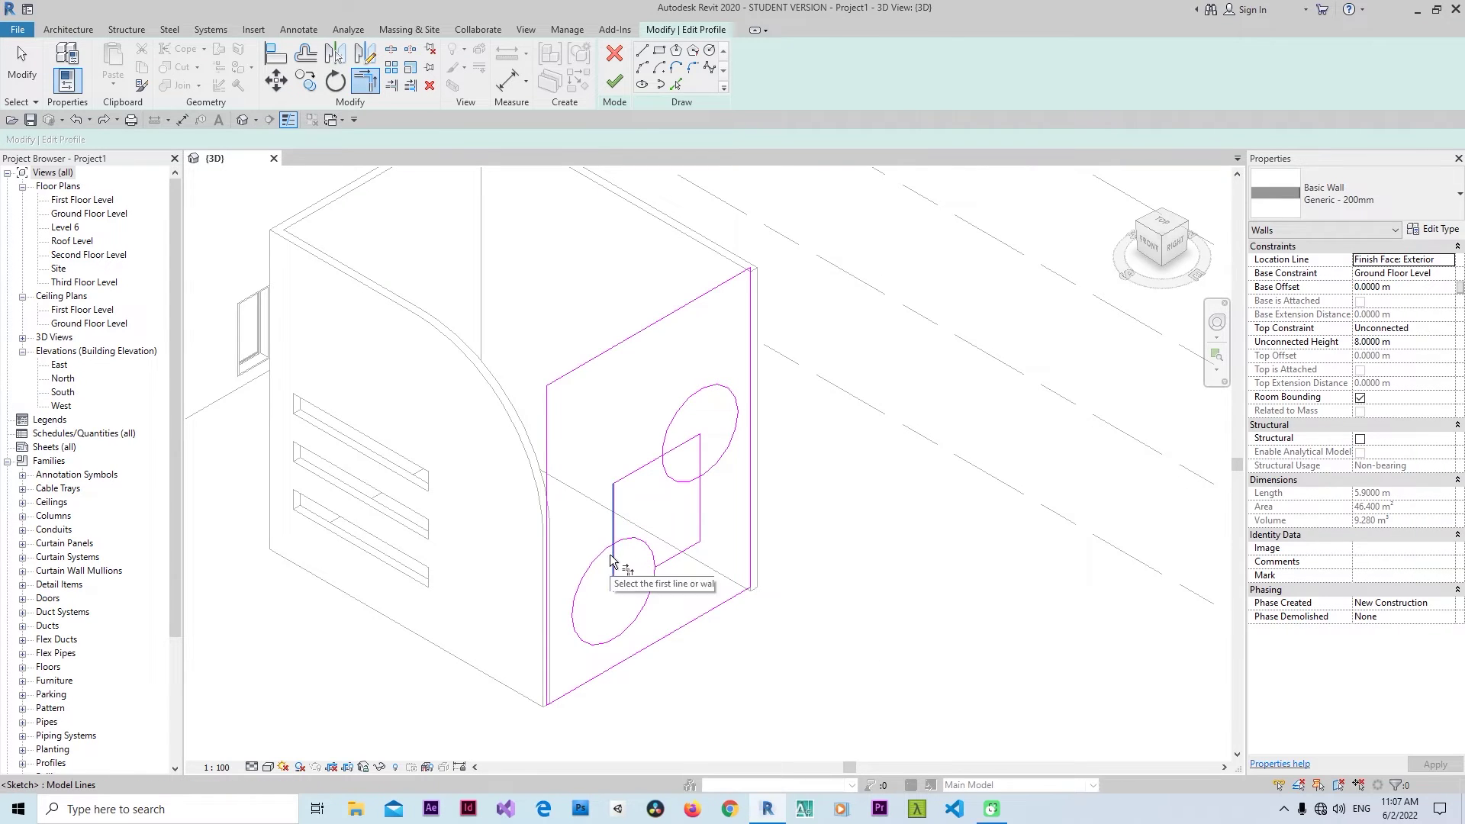
# - Trim the remaining rectangle edges against both corner circles, keeping the outer arcs so they form one closed opening outline
pyautogui.click(653, 568)
pyautogui.click(614, 521)
pyautogui.click(693, 486)
pyautogui.click(700, 500)
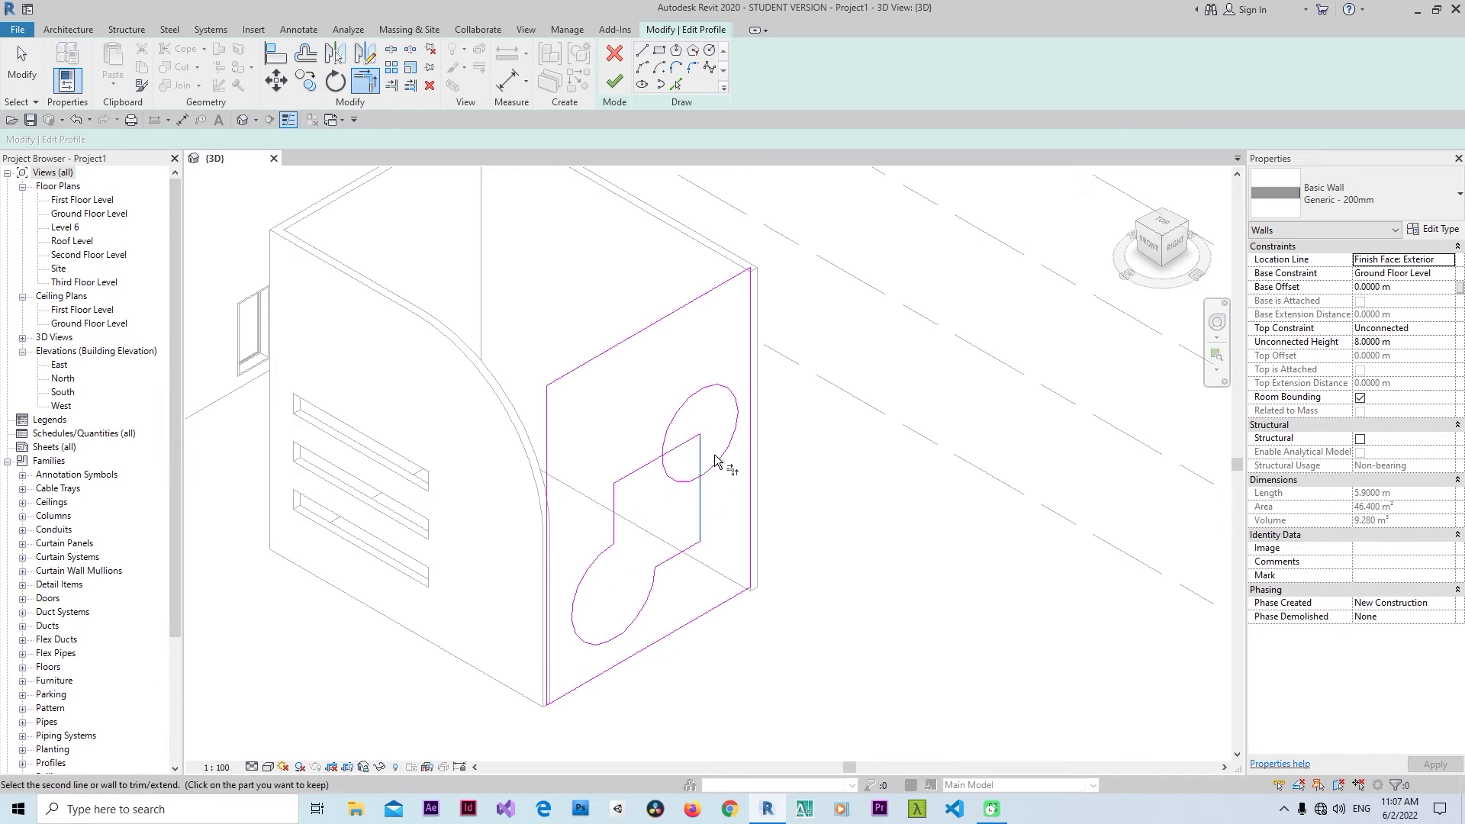
pyautogui.click(651, 460)
pyautogui.click(671, 432)
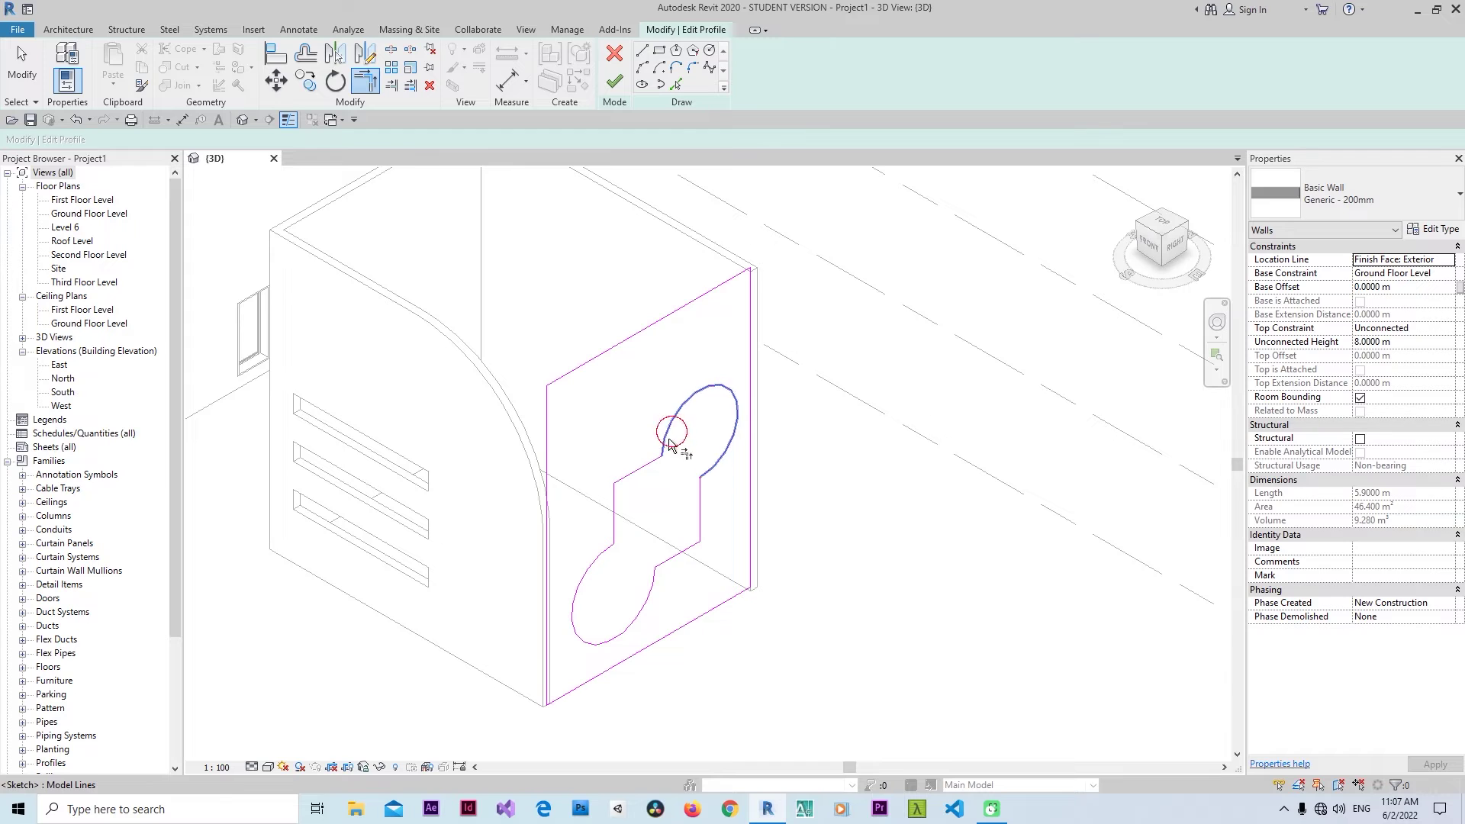
# - Finish the wall's profile edit, unjoining the conflicting elements, and turn shadows back on
pyautogui.click(614, 81)
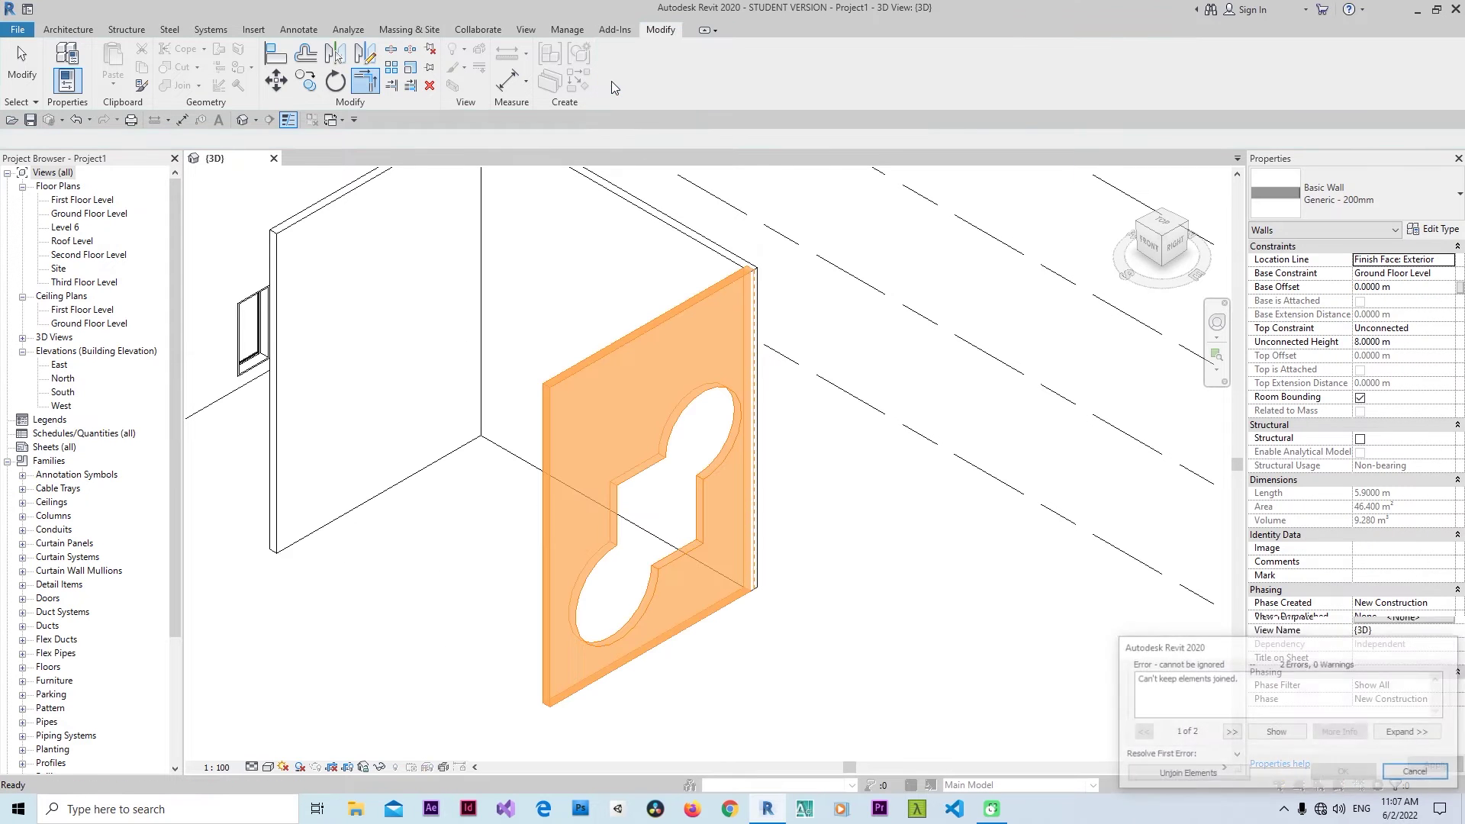
pyautogui.click(1165, 775)
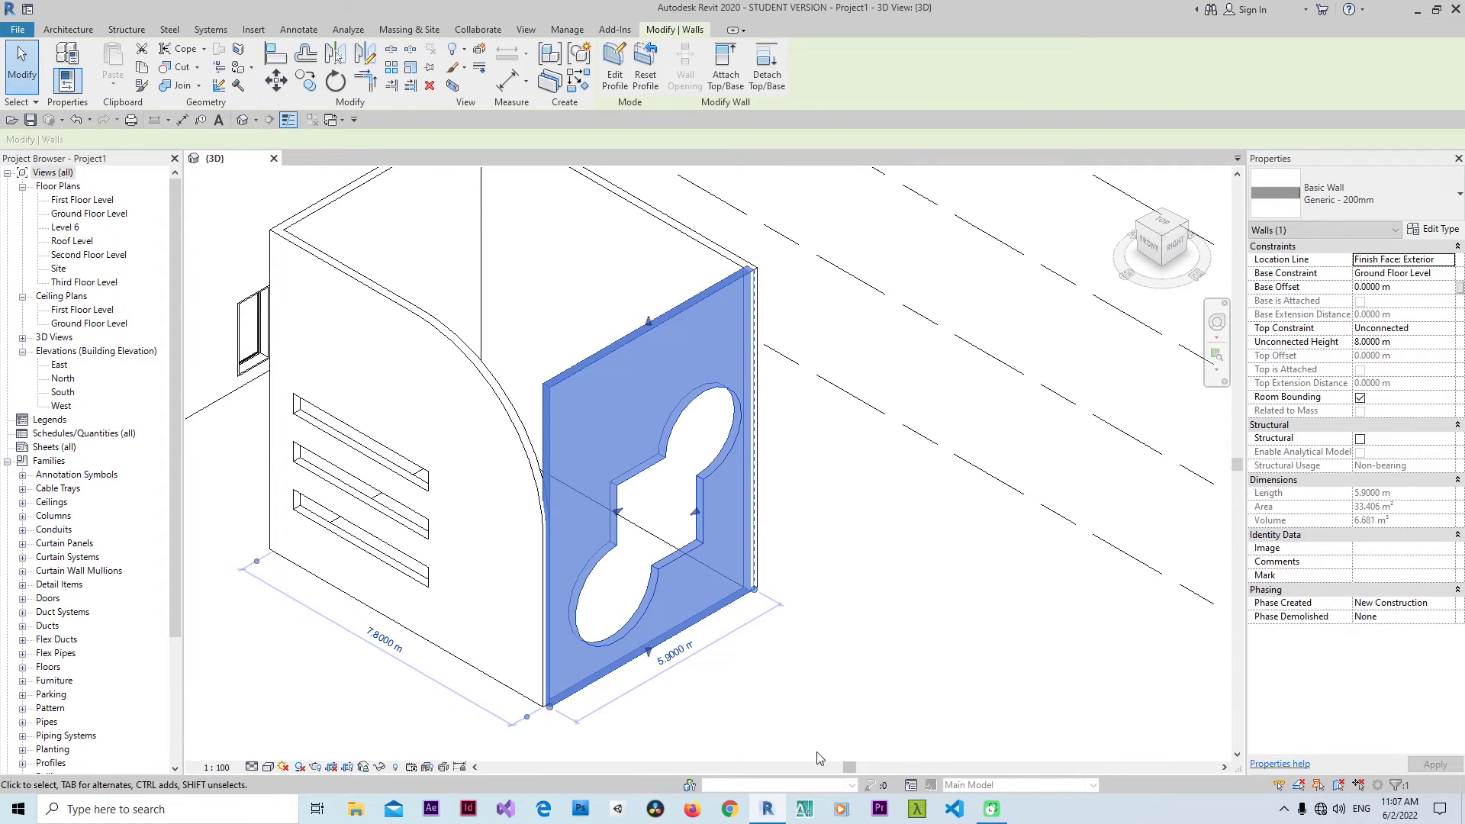
pyautogui.click(793, 722)
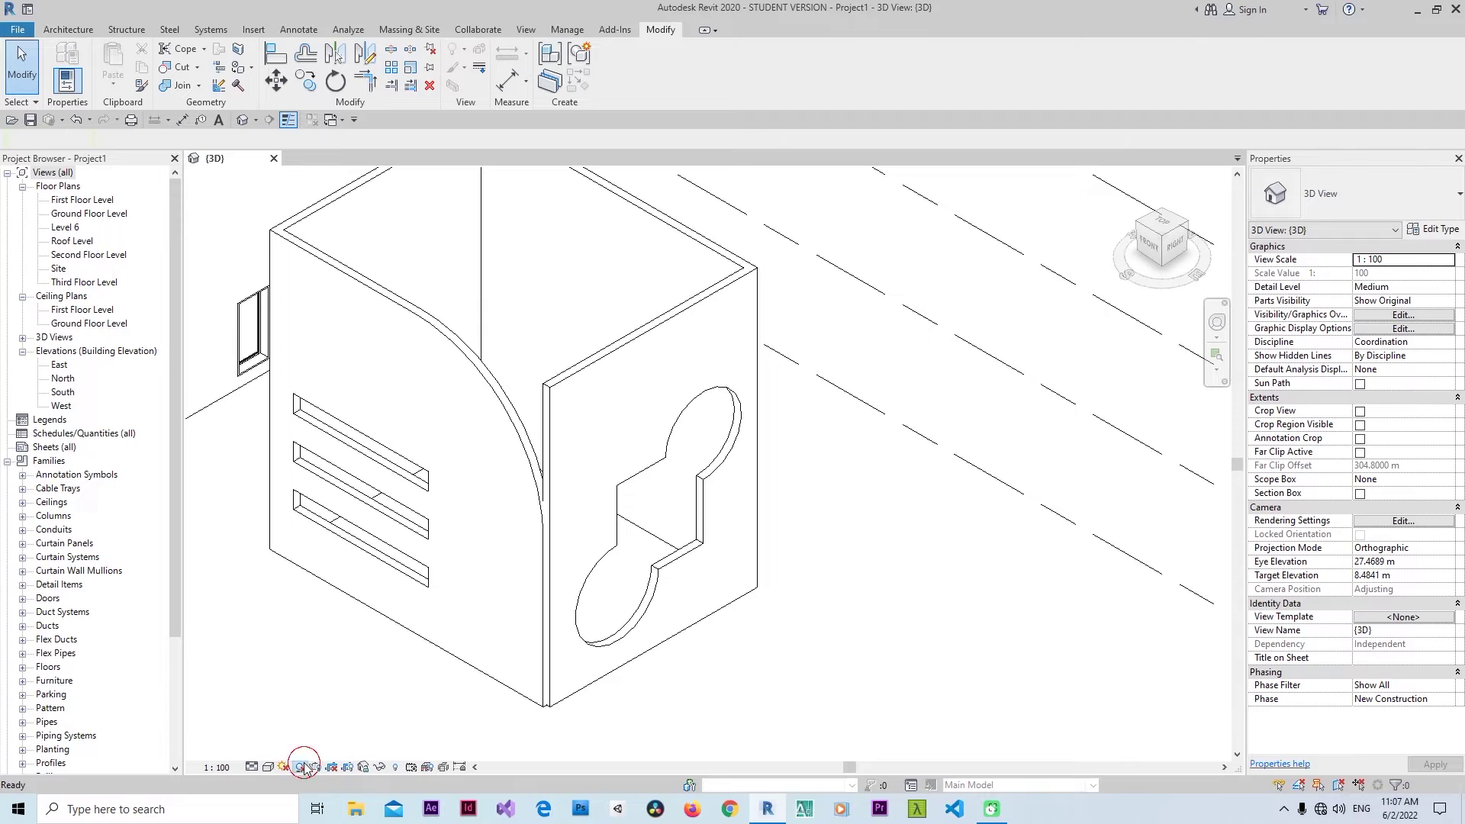
pyautogui.click(300, 767)
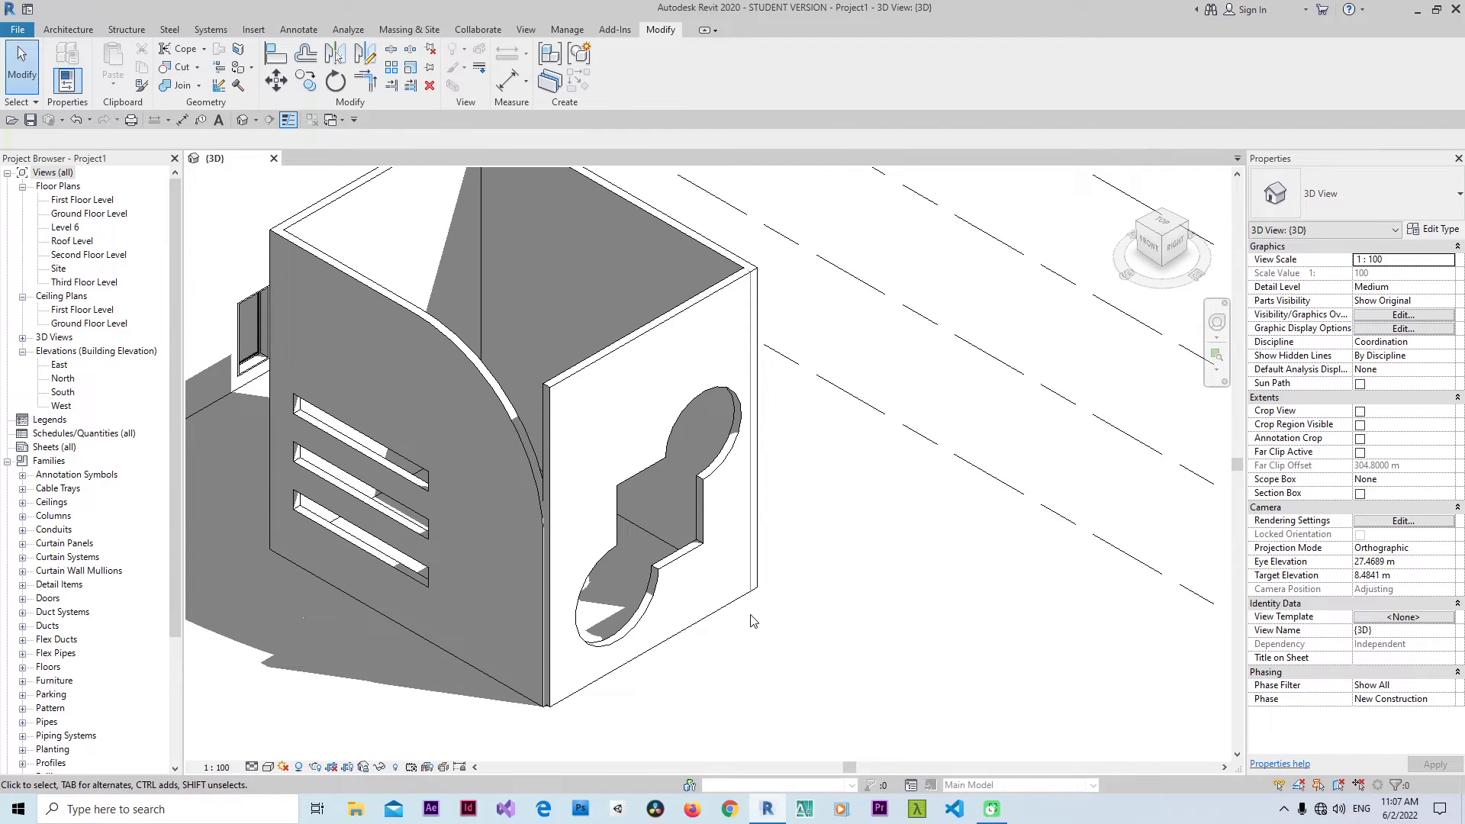
pyautogui.scroll(-2, 752, 621)
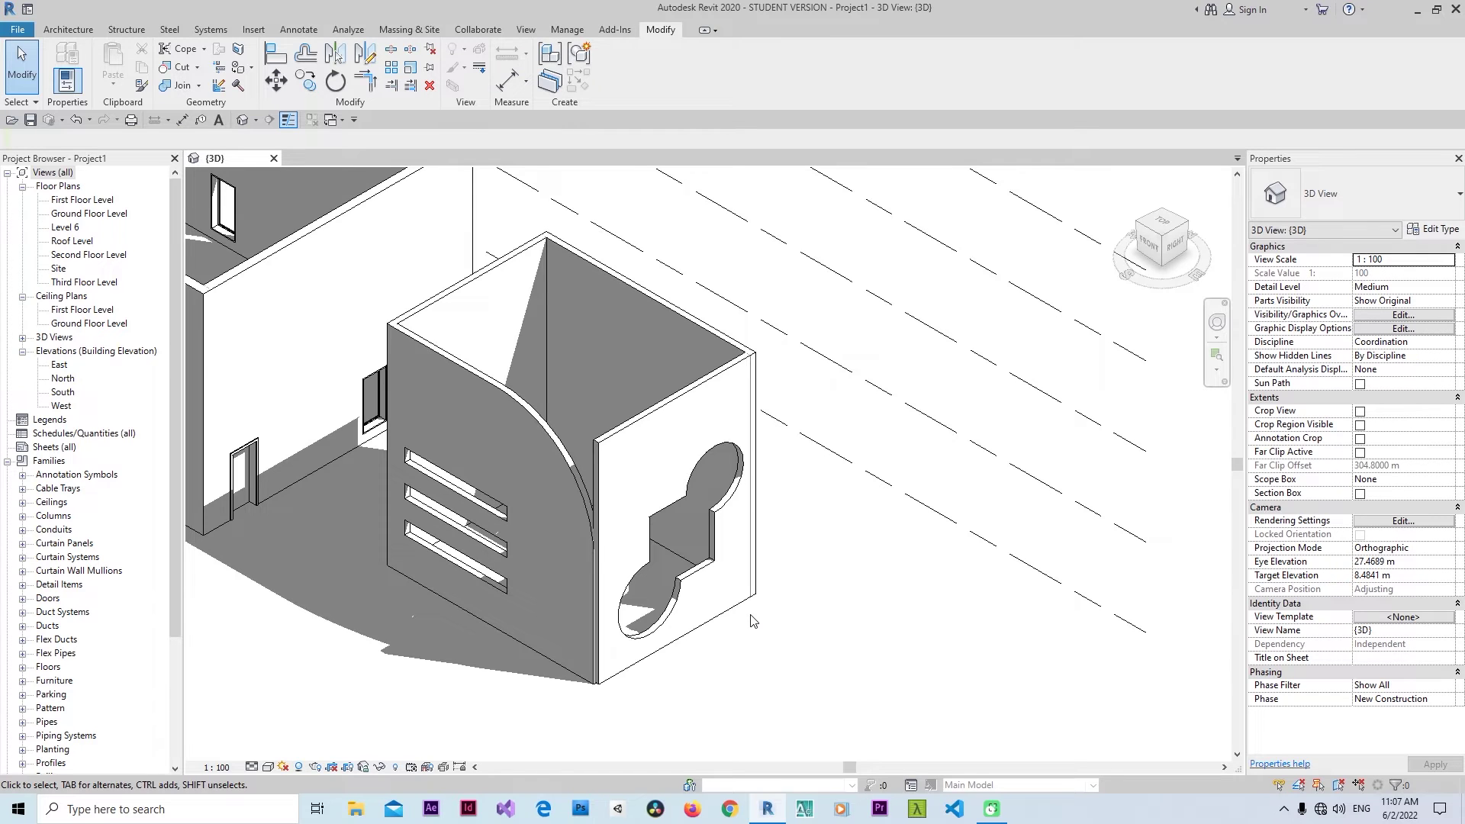
# - Cut a rectangular wall opening about 3.3 m wide and 2.3 m high low in the right-facing wall of the plain detached box
pyautogui.click(783, 622)
pyautogui.press('F9')
pyautogui.scroll(-1, 782, 616)
pyautogui.scroll(-1, 849, 369)
pyautogui.moveTo(778, 546); pyautogui.dragTo(928, 414, button='middle')
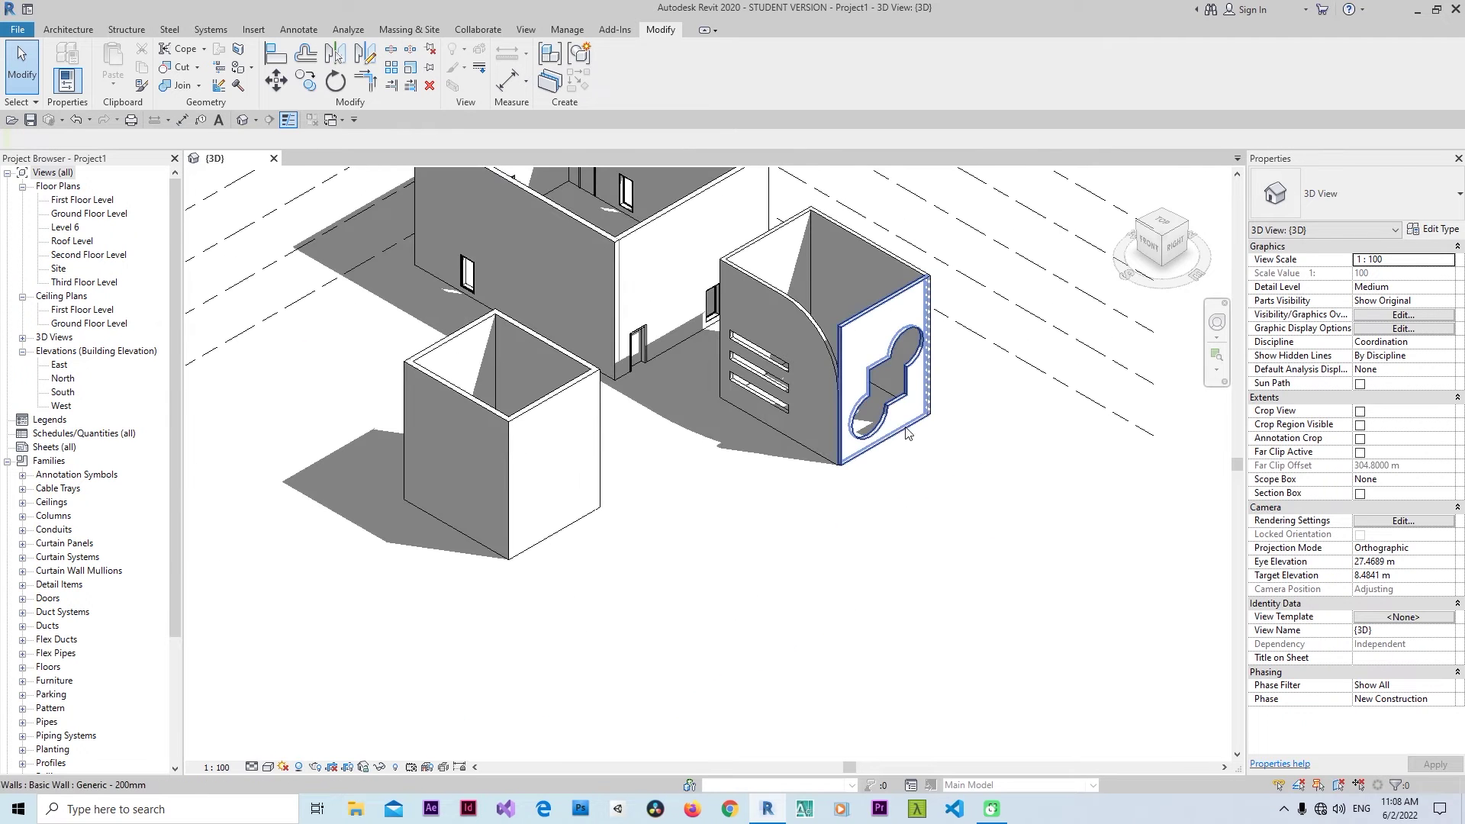
pyautogui.scroll(1, 635, 519)
pyautogui.moveTo(635, 519); pyautogui.dragTo(555, 651, button='middle')
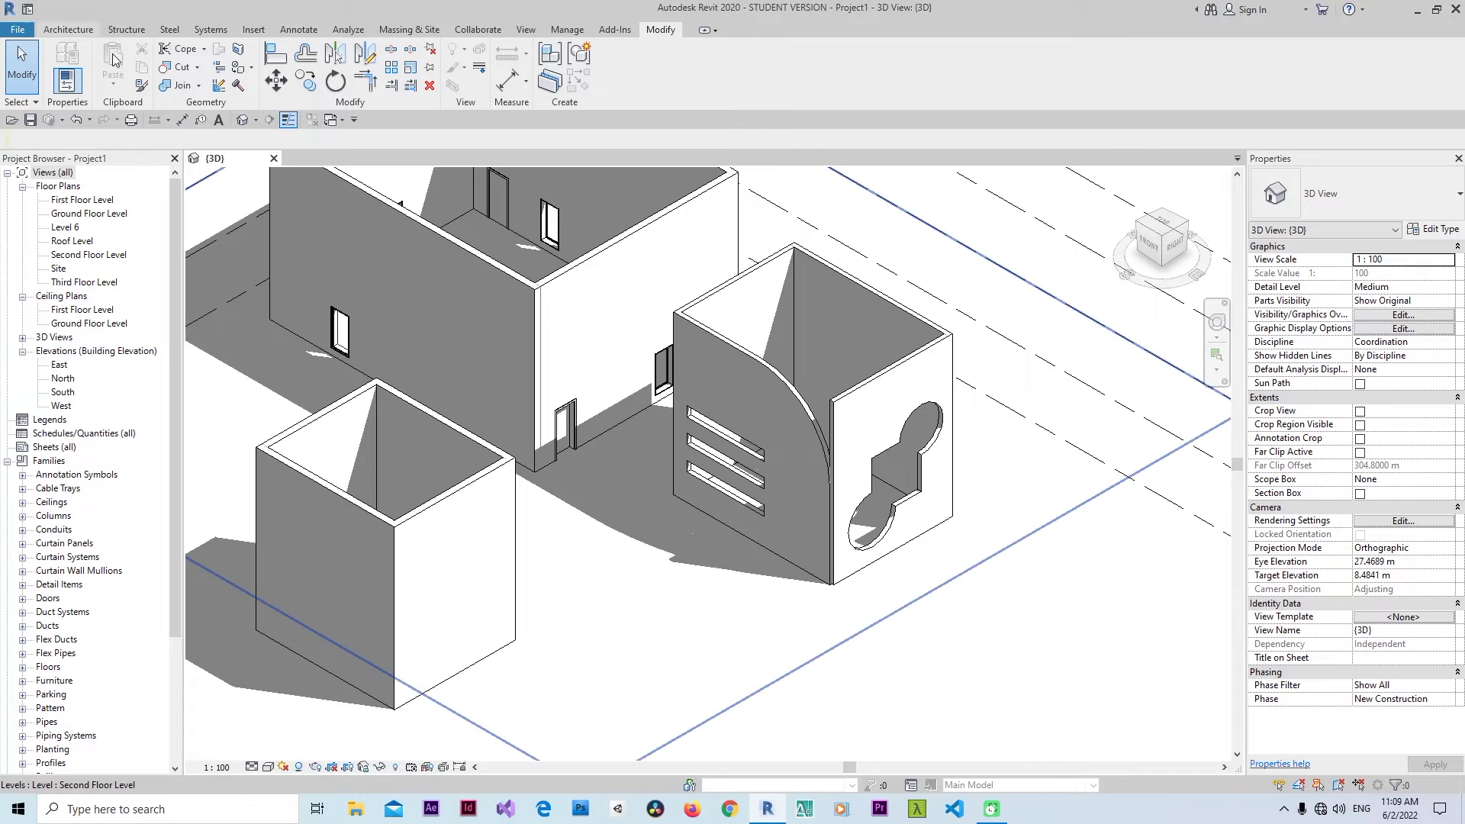
pyautogui.click(73, 36)
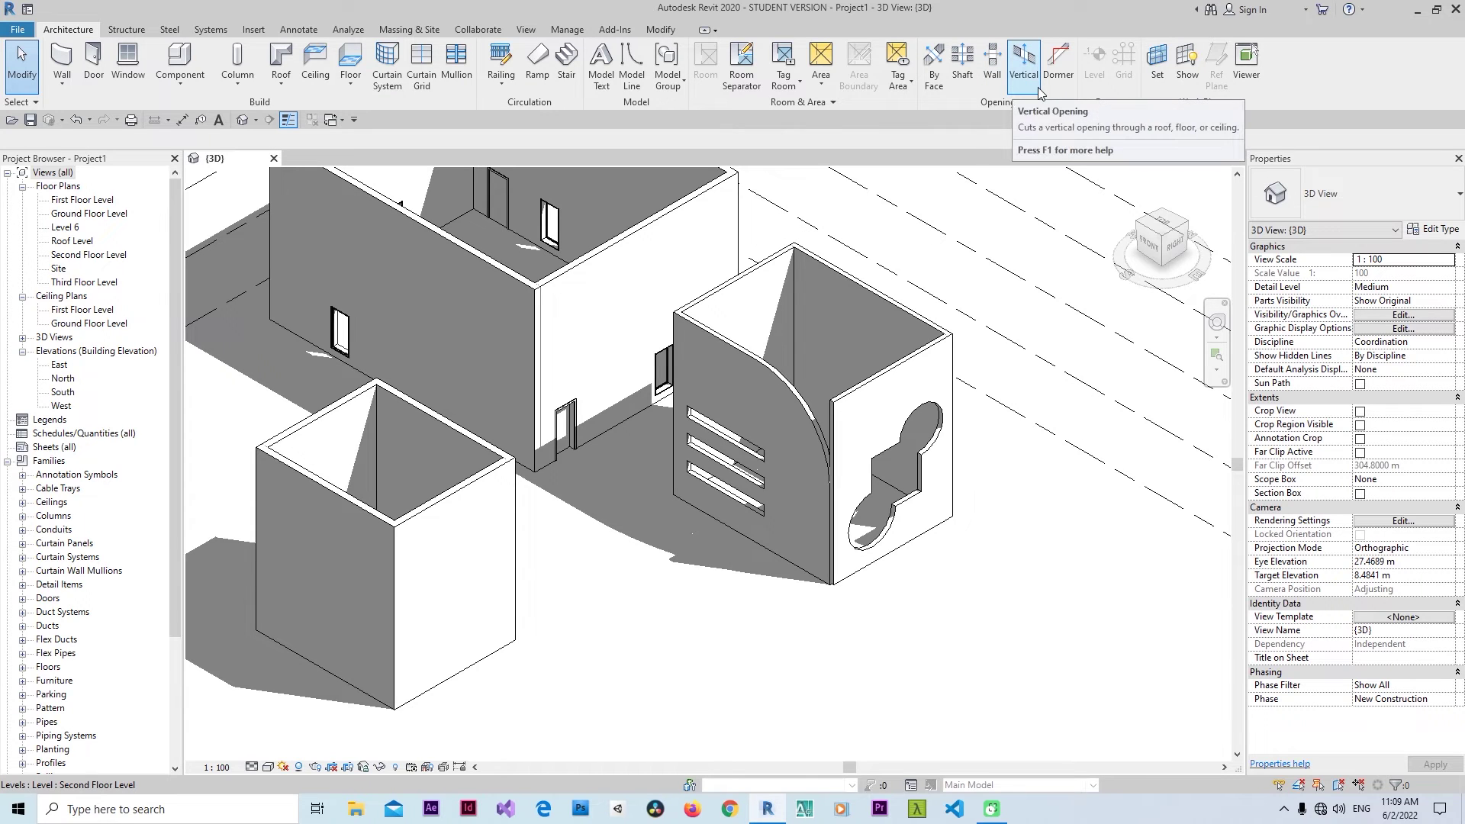
pyautogui.click(991, 76)
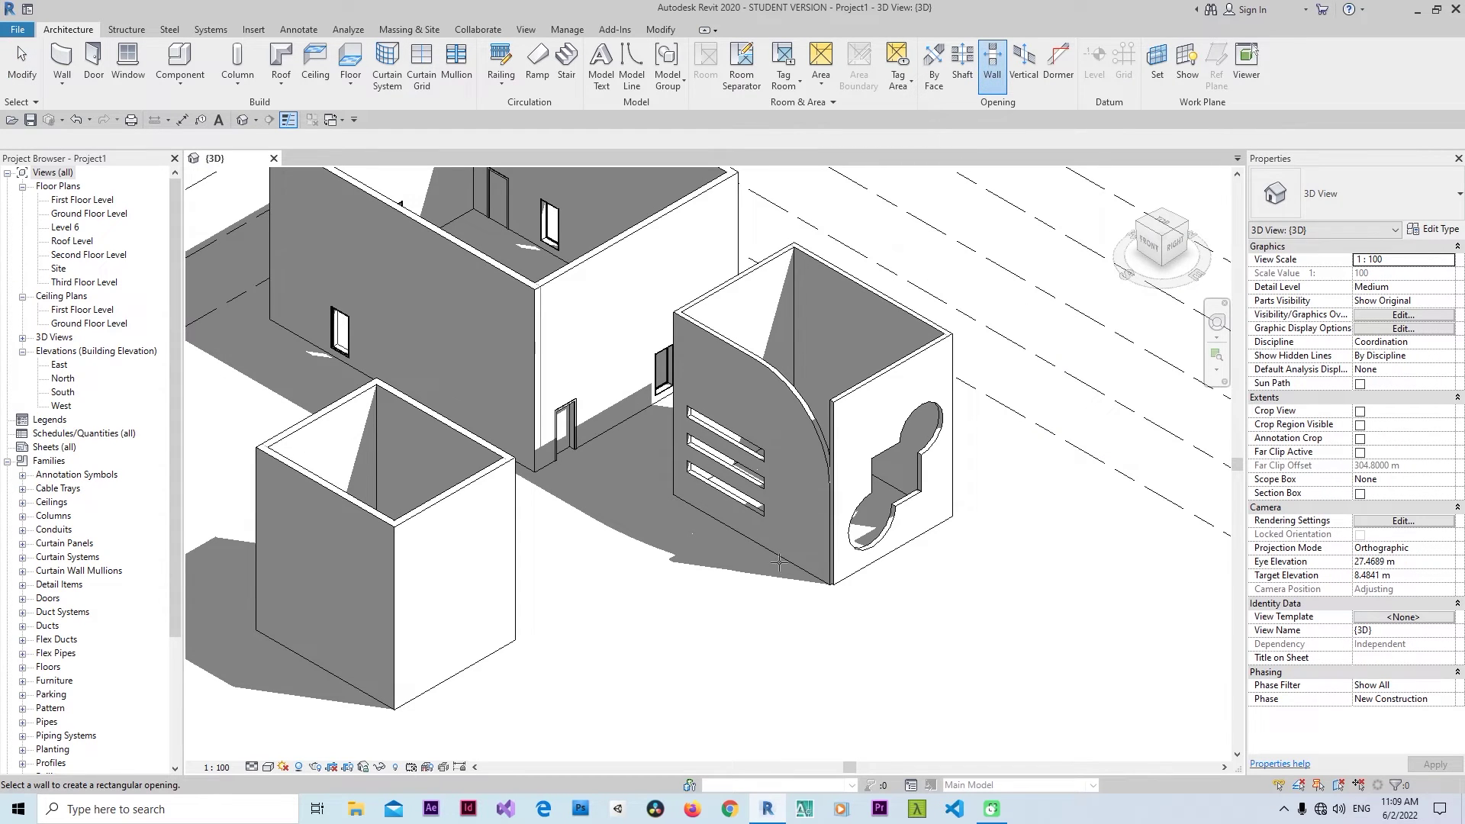
pyautogui.click(443, 494)
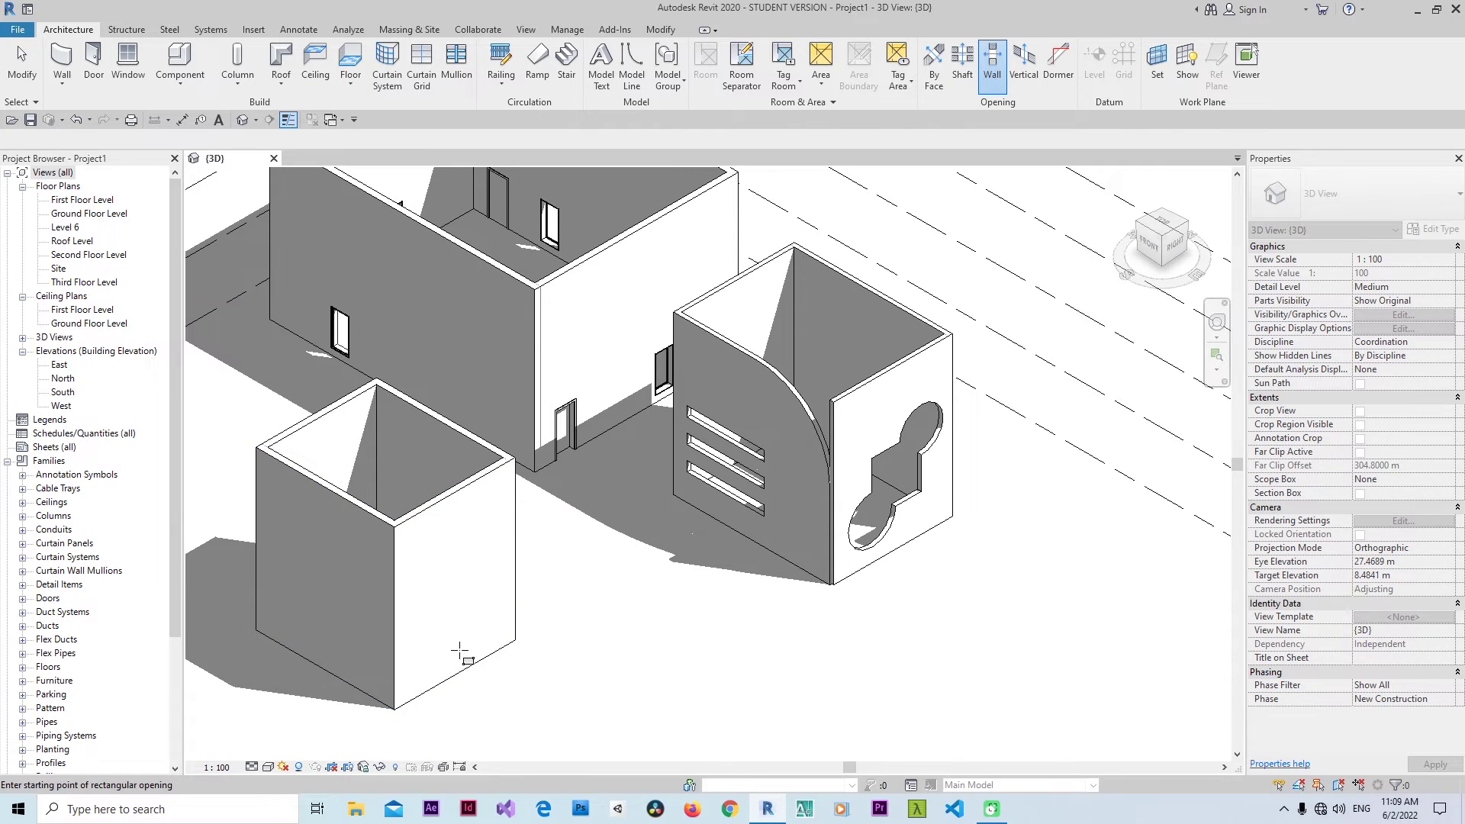
pyautogui.click(476, 588)
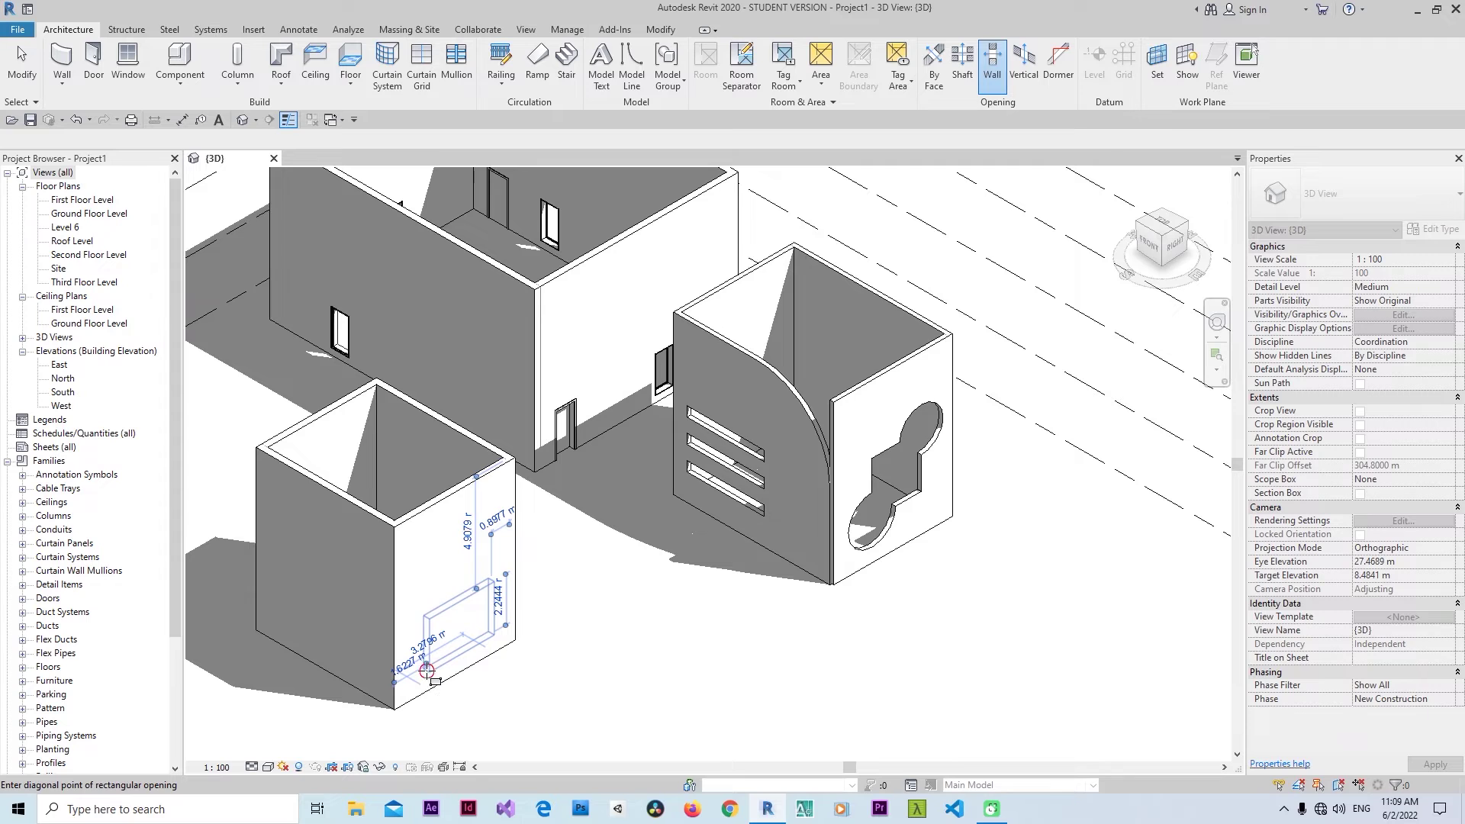
pyautogui.click(426, 671)
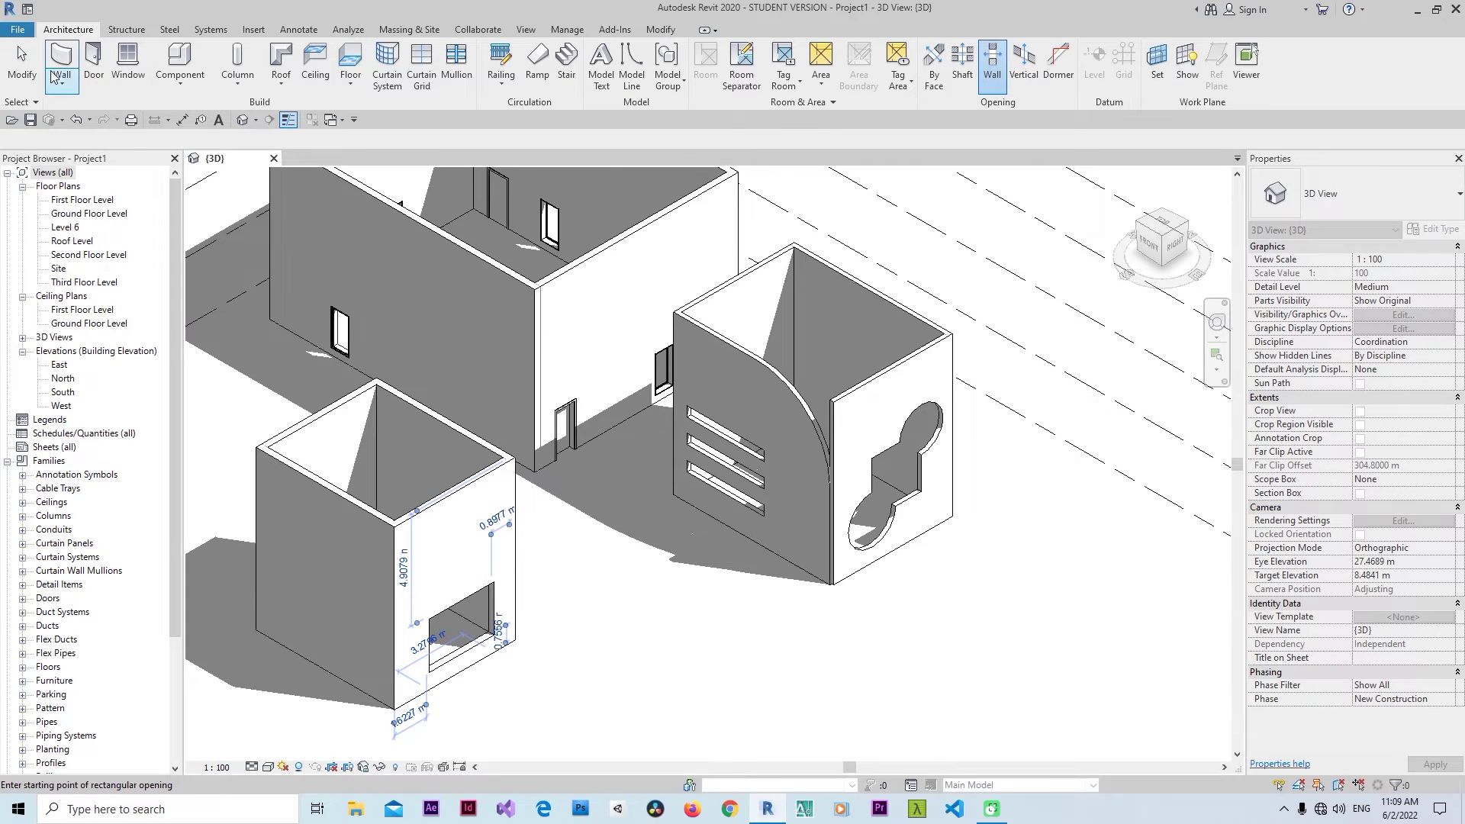
pyautogui.click(22, 65)
# - Set the rectangular wall opening's base offset to 0 and its top offset to 2 m
pyautogui.scroll(5, 433, 660)
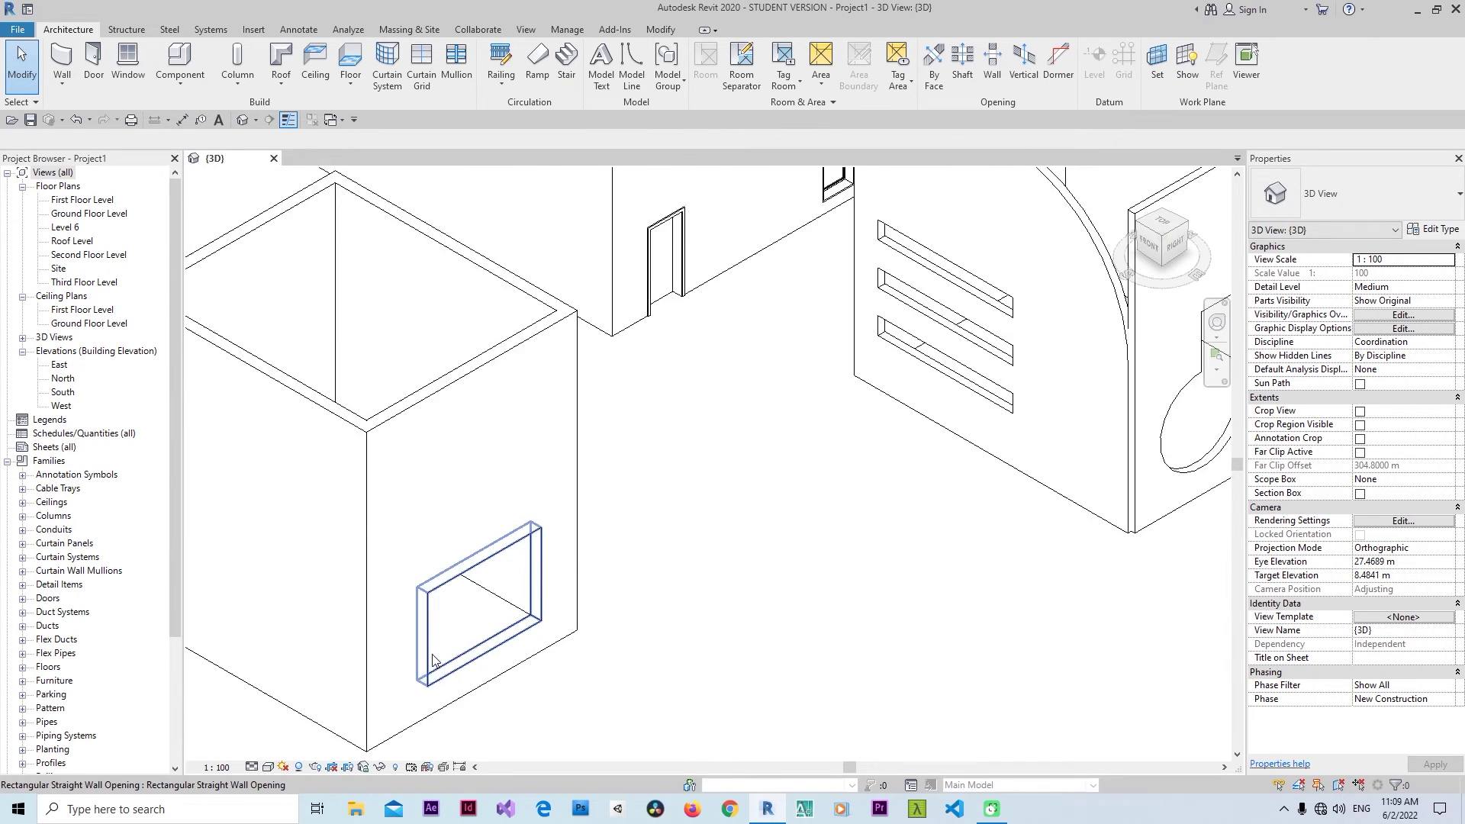
pyautogui.scroll(1, 432, 660)
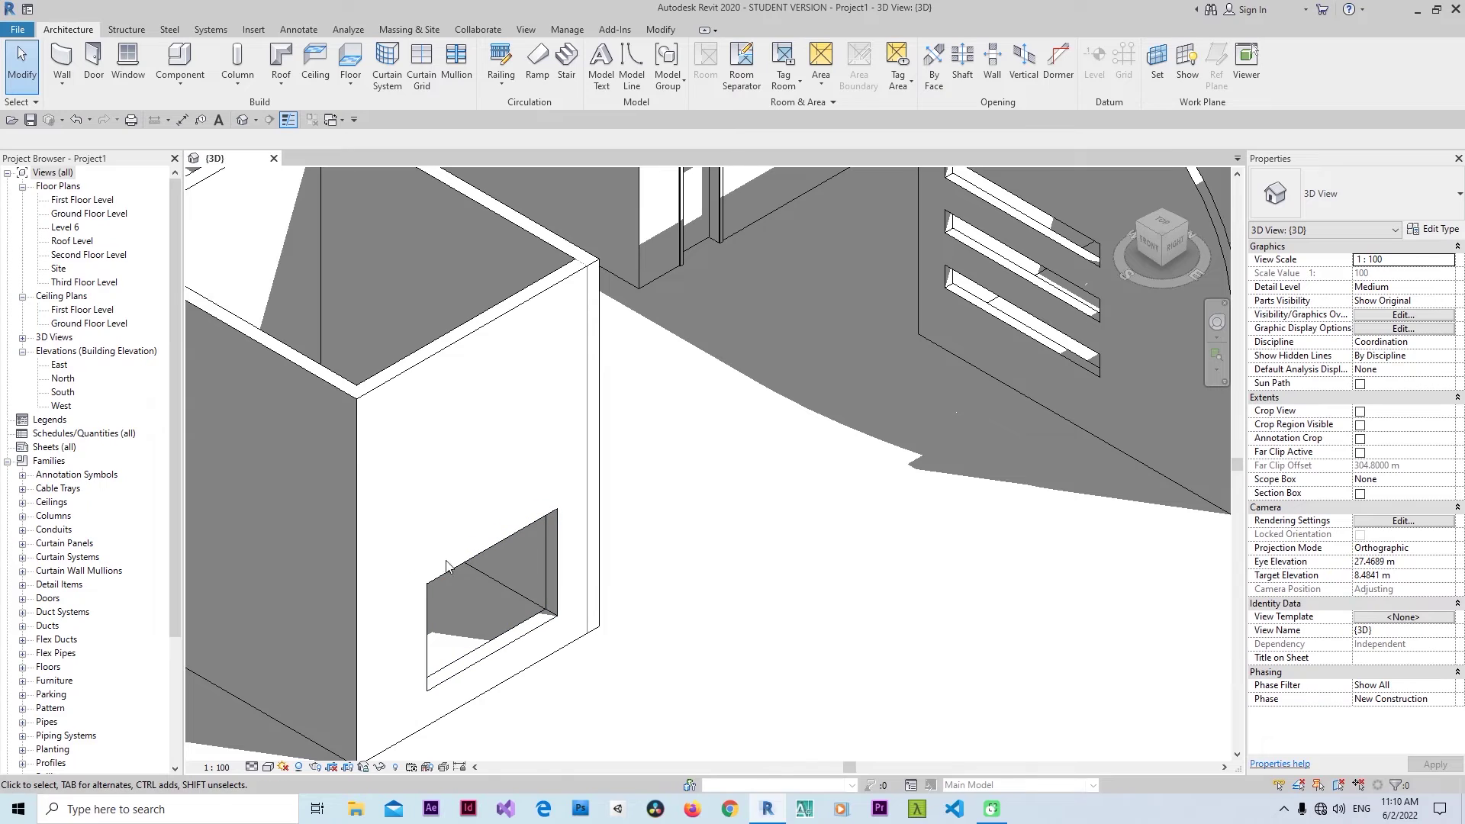
pyautogui.click(476, 561)
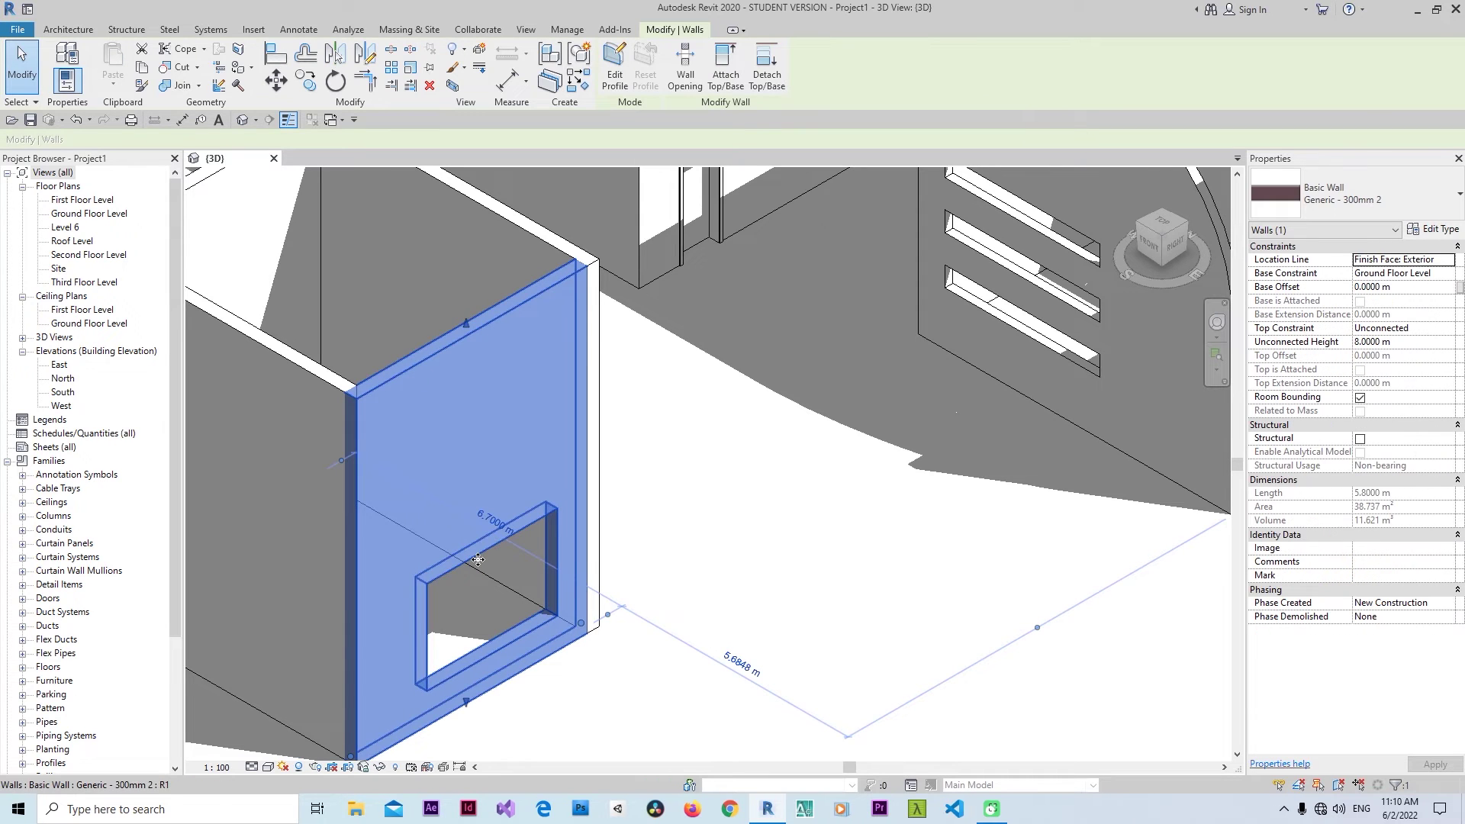
pyautogui.click(804, 600)
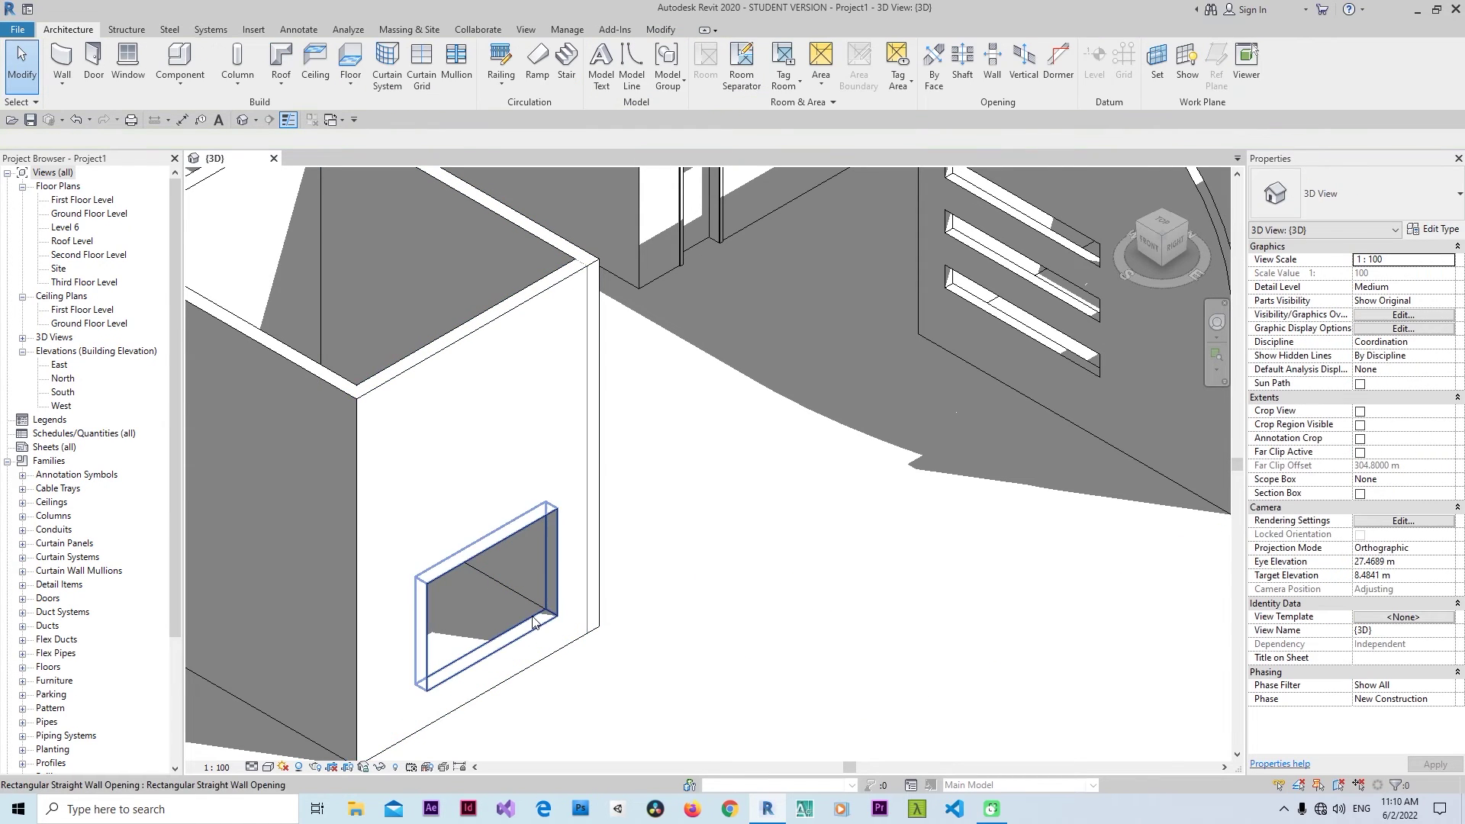
pyautogui.click(544, 627)
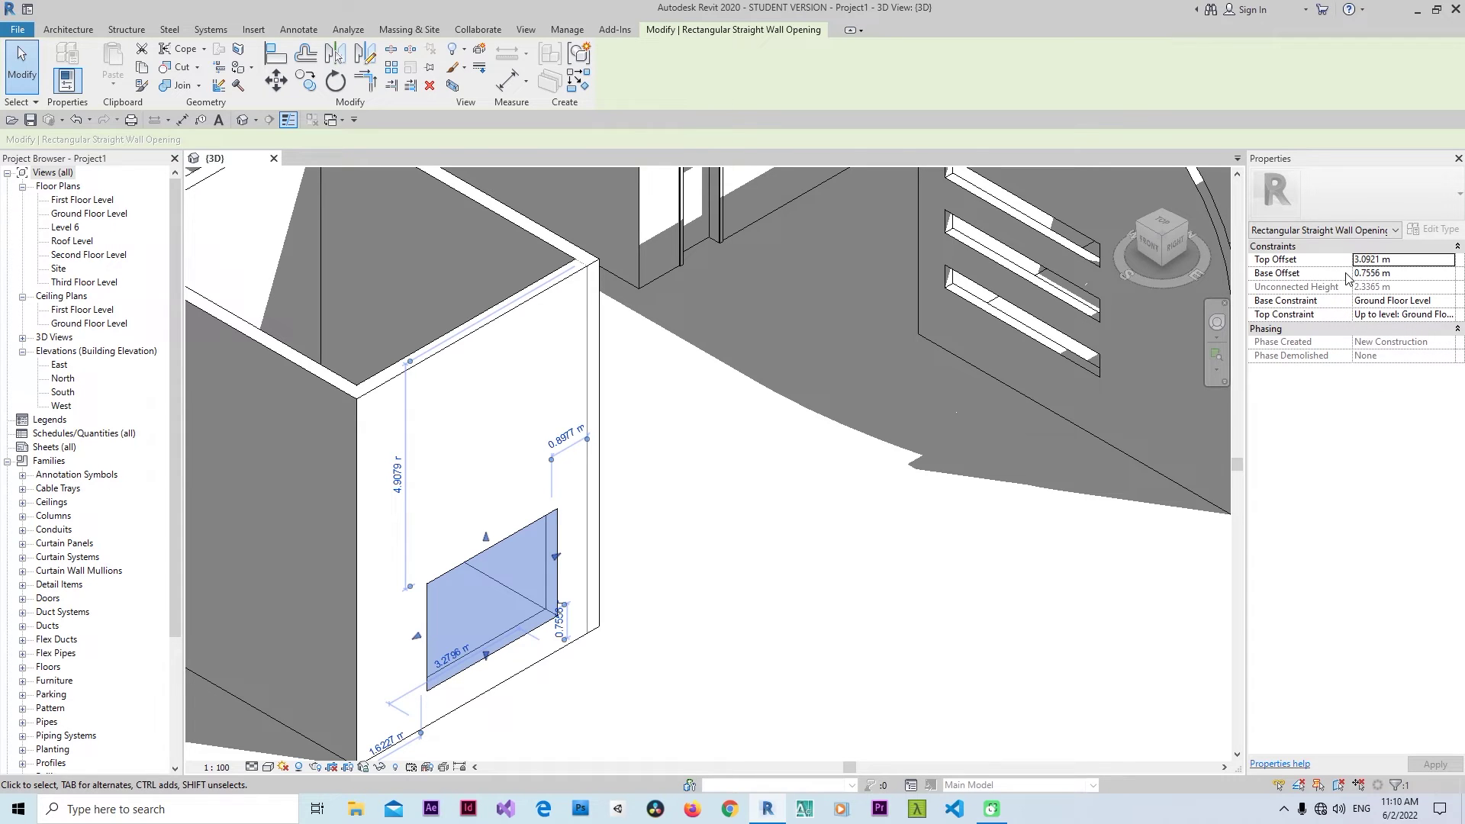
pyautogui.click(1407, 277)
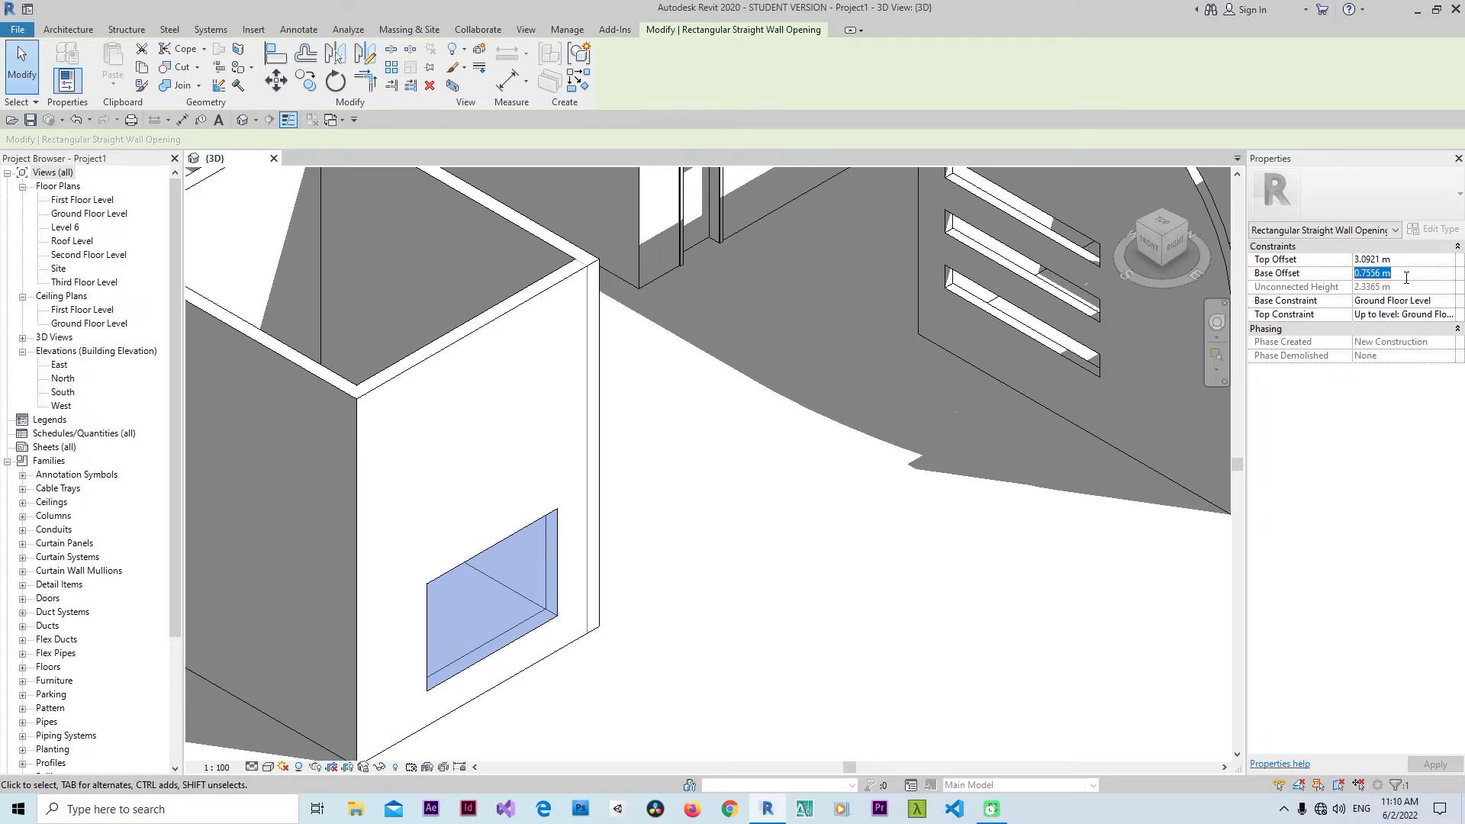
pyautogui.write('0')
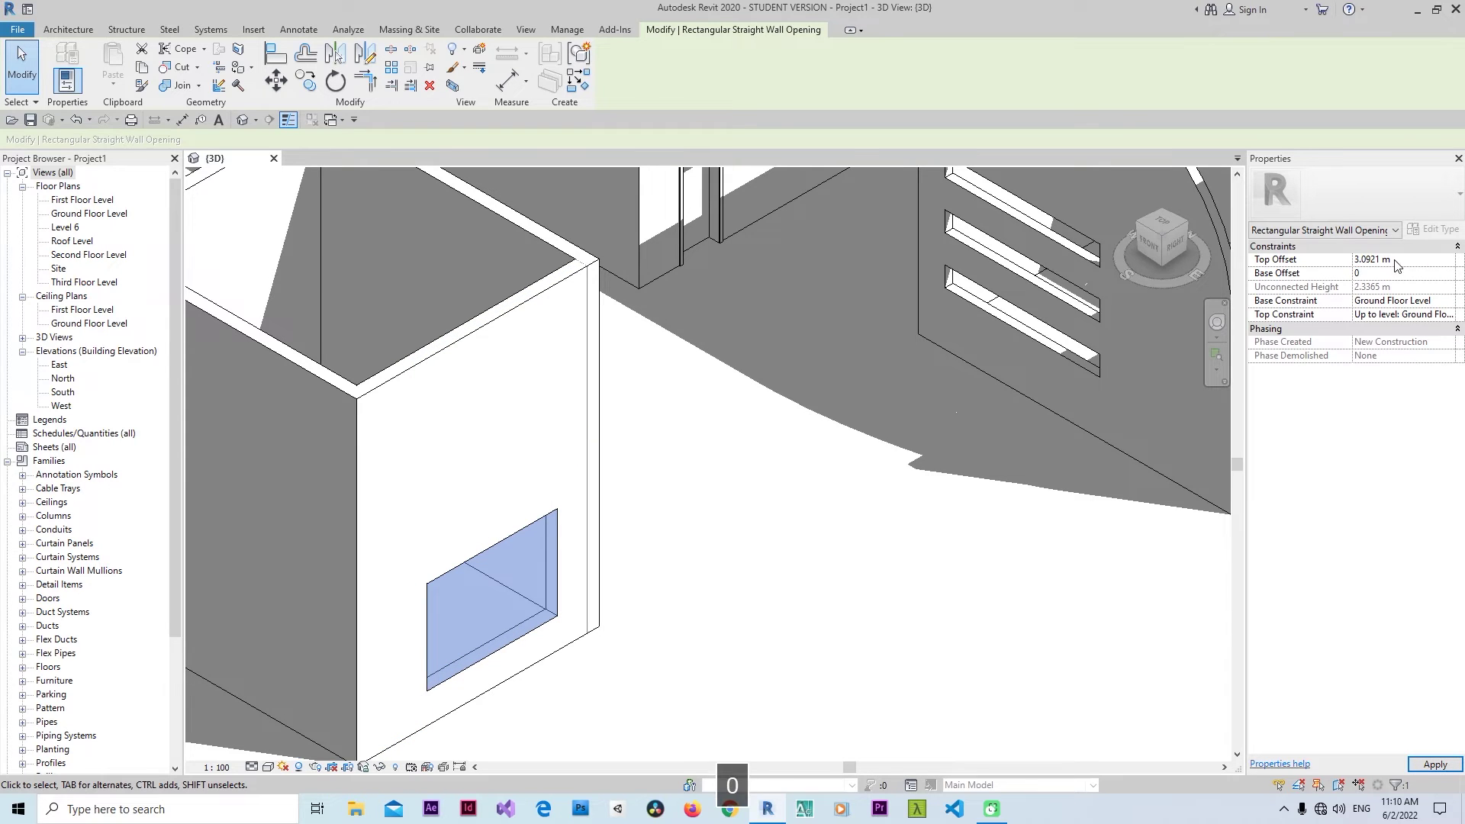
pyautogui.click(1396, 261)
pyautogui.write('2')
pyautogui.press('Return')
pyautogui.click(1435, 764)
pyautogui.click(879, 615)
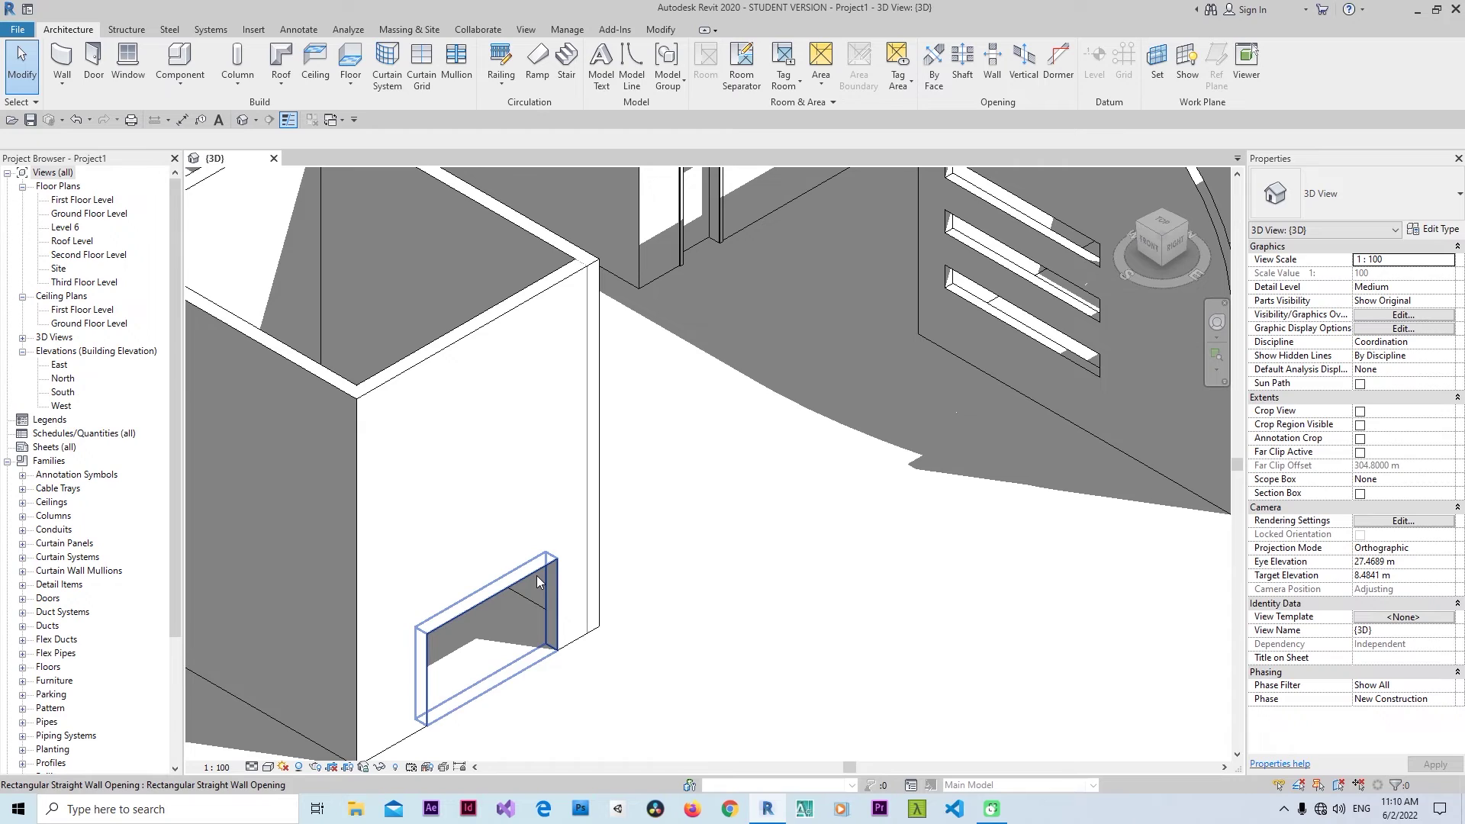
pyautogui.click(184, 120)
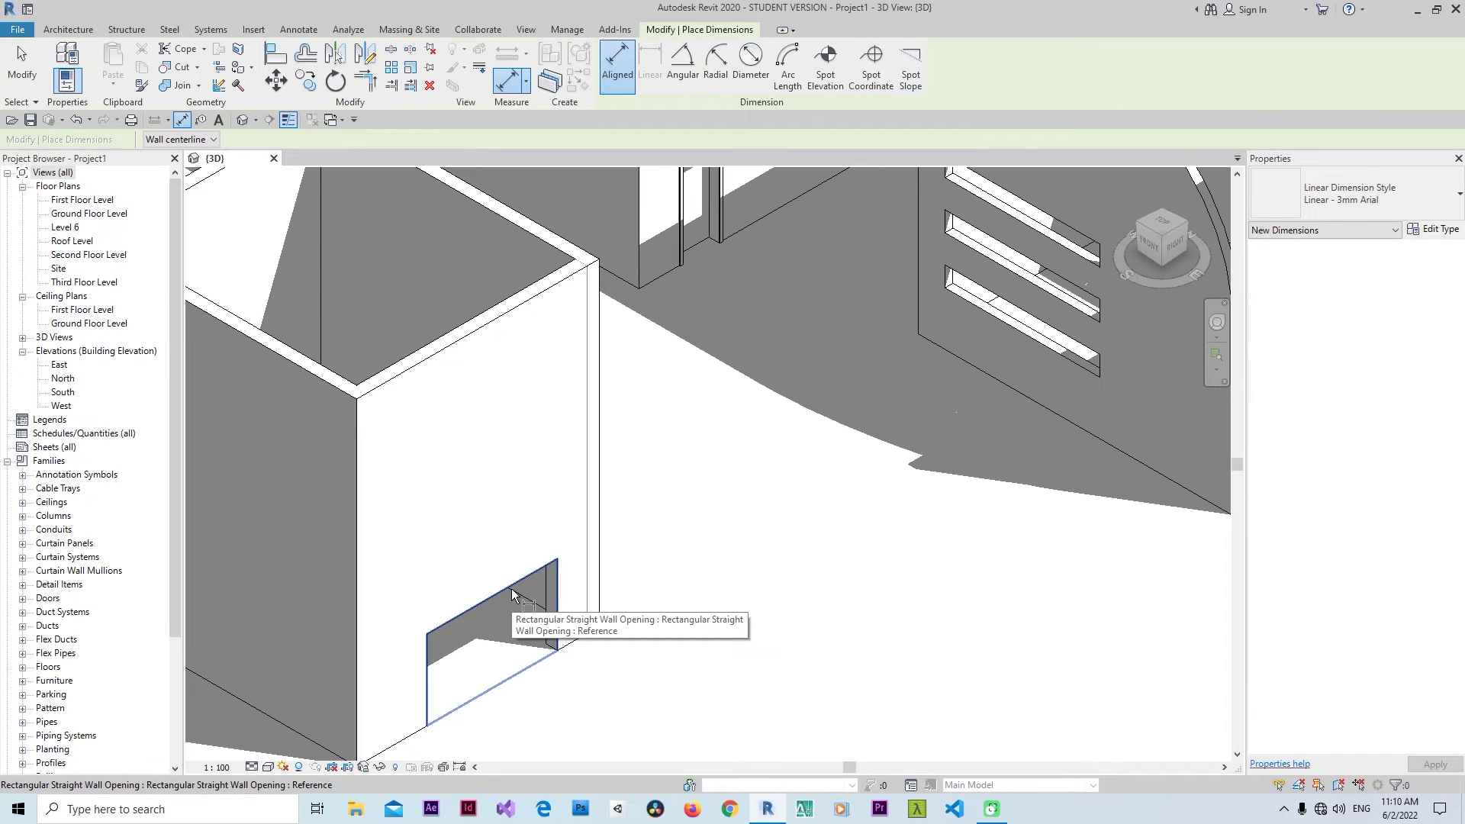
pyautogui.press('Tab')
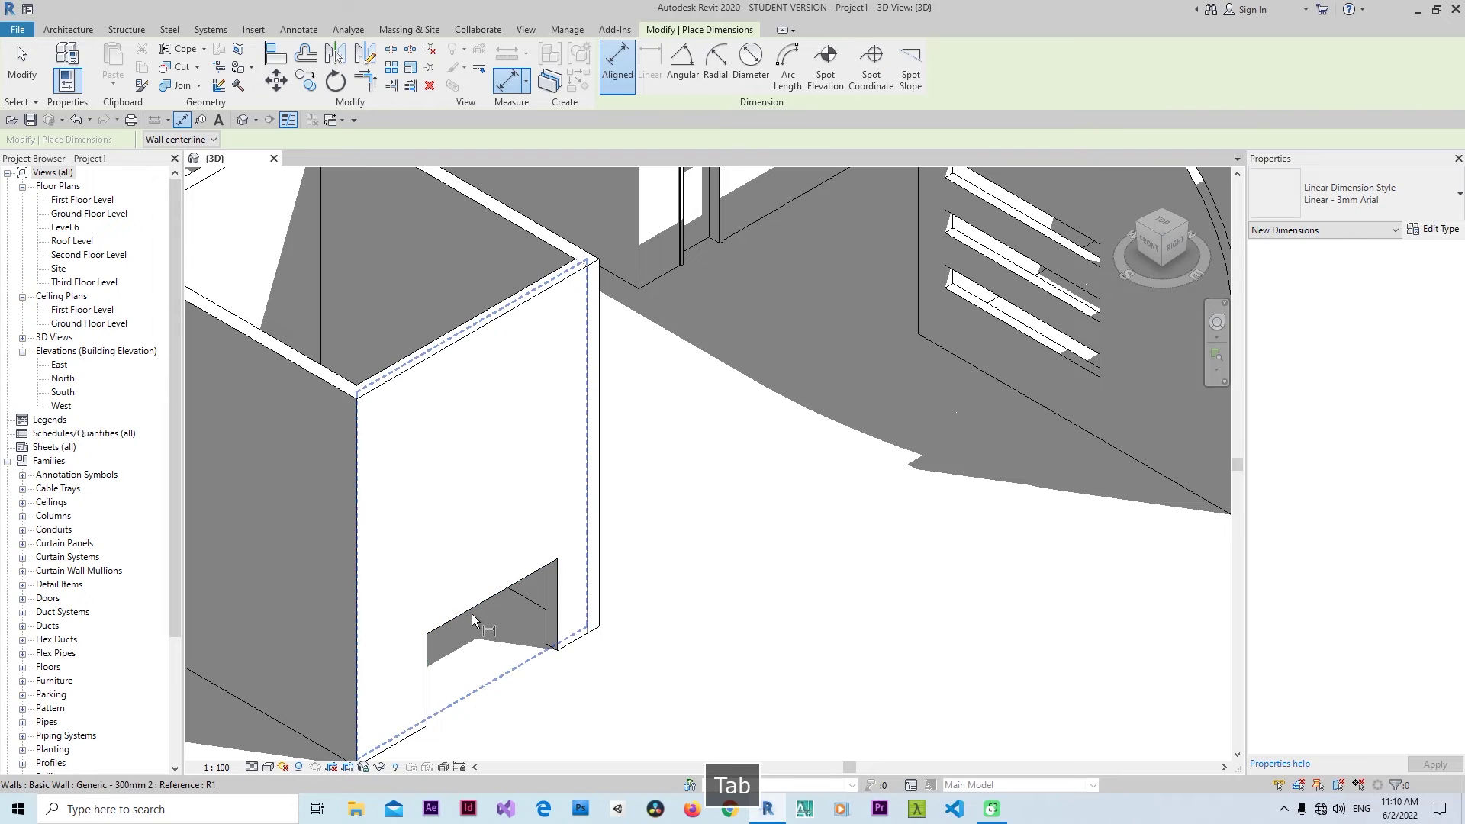
pyautogui.press('Tab')
pyautogui.click(467, 612)
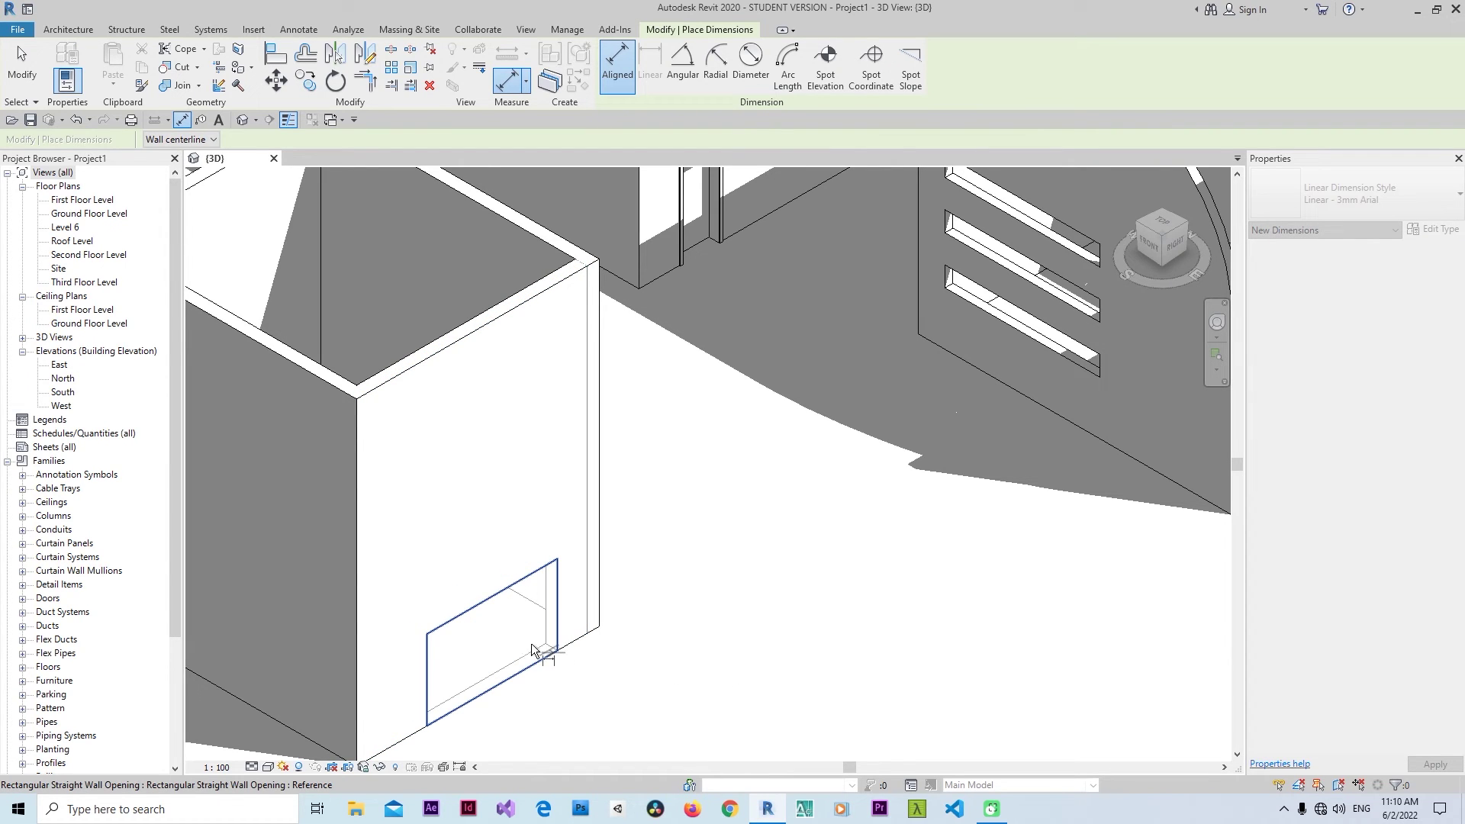
pyautogui.press('Escape')
pyautogui.press('Escape')
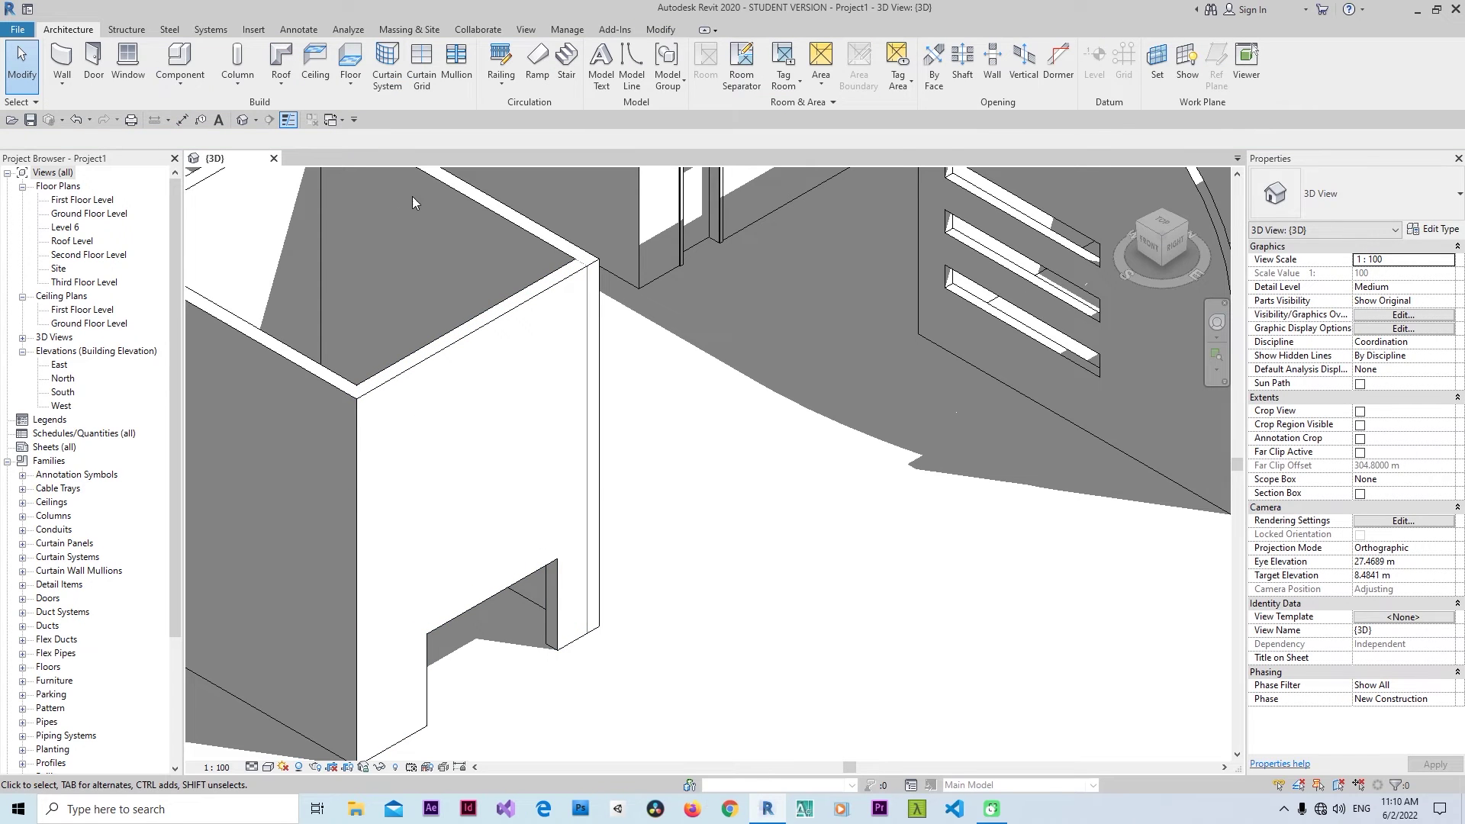
# - Set the work plane by picking the face of the wall that contains the rectangular opening
pyautogui.click(1158, 62)
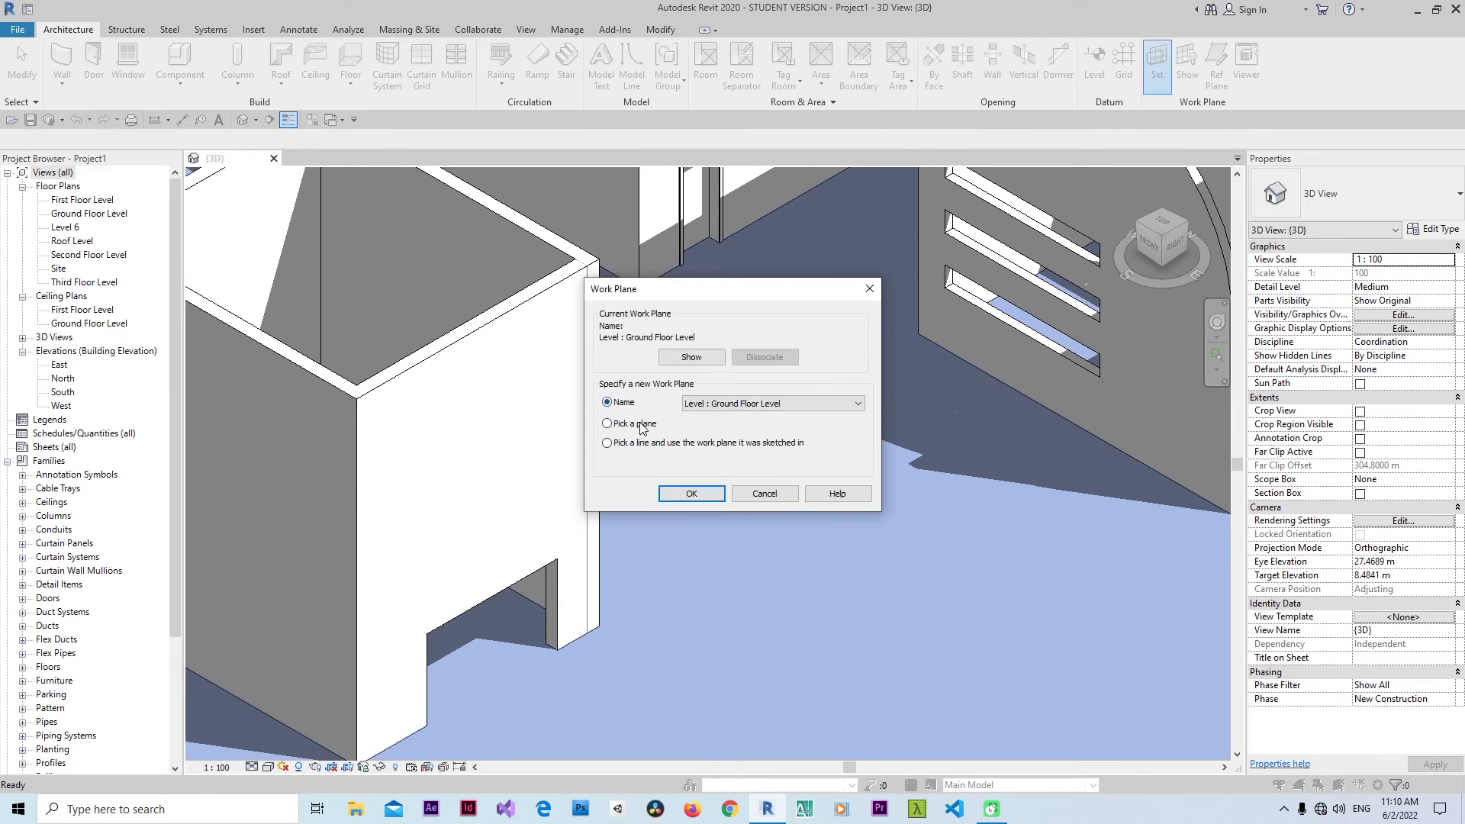
pyautogui.click(641, 424)
pyautogui.click(690, 494)
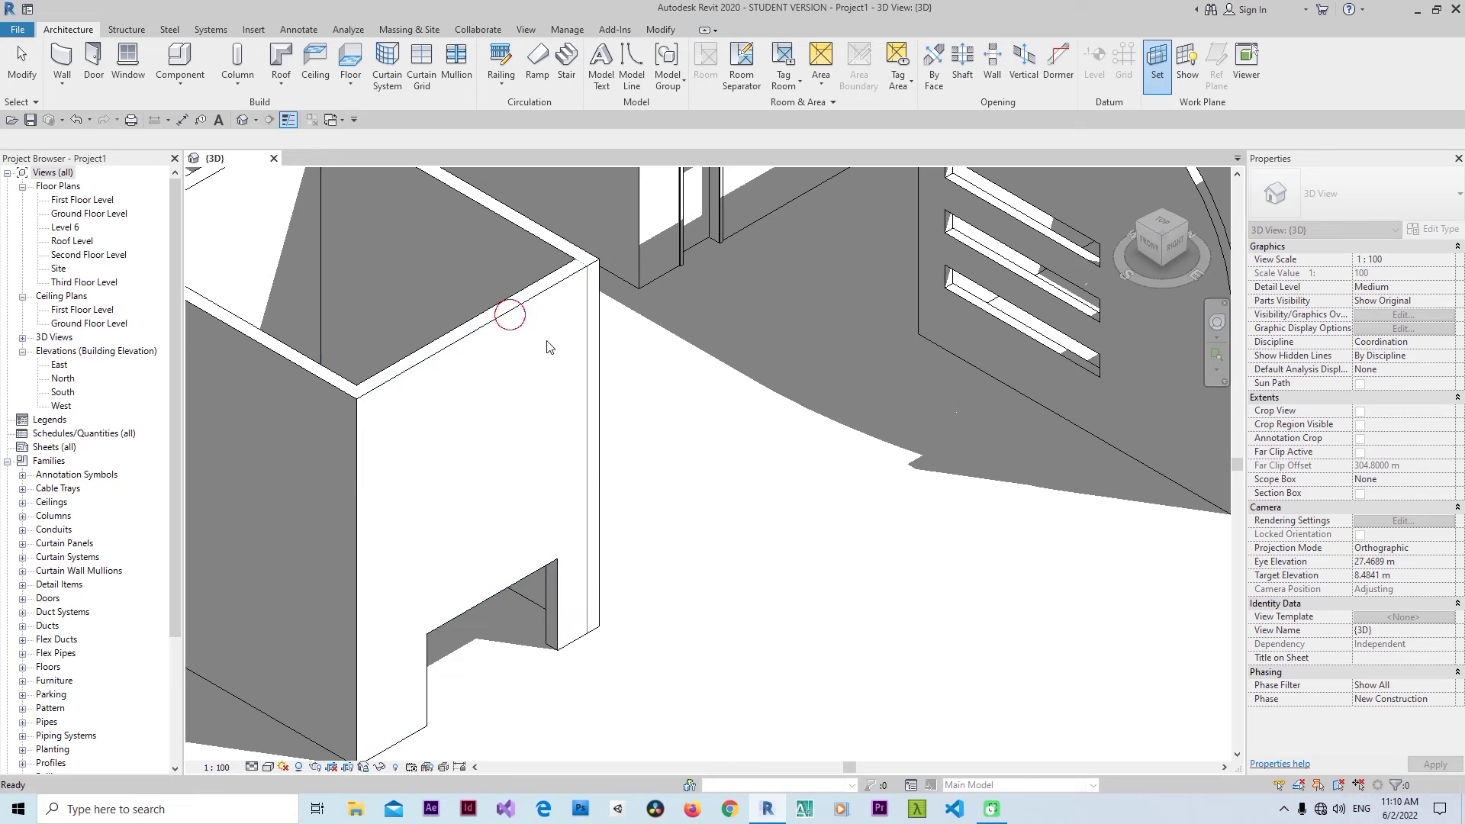
pyautogui.click(510, 316)
# - Place an aligned dimension for the opening's height, from its top edge to the wall base, beside the wall
pyautogui.click(182, 119)
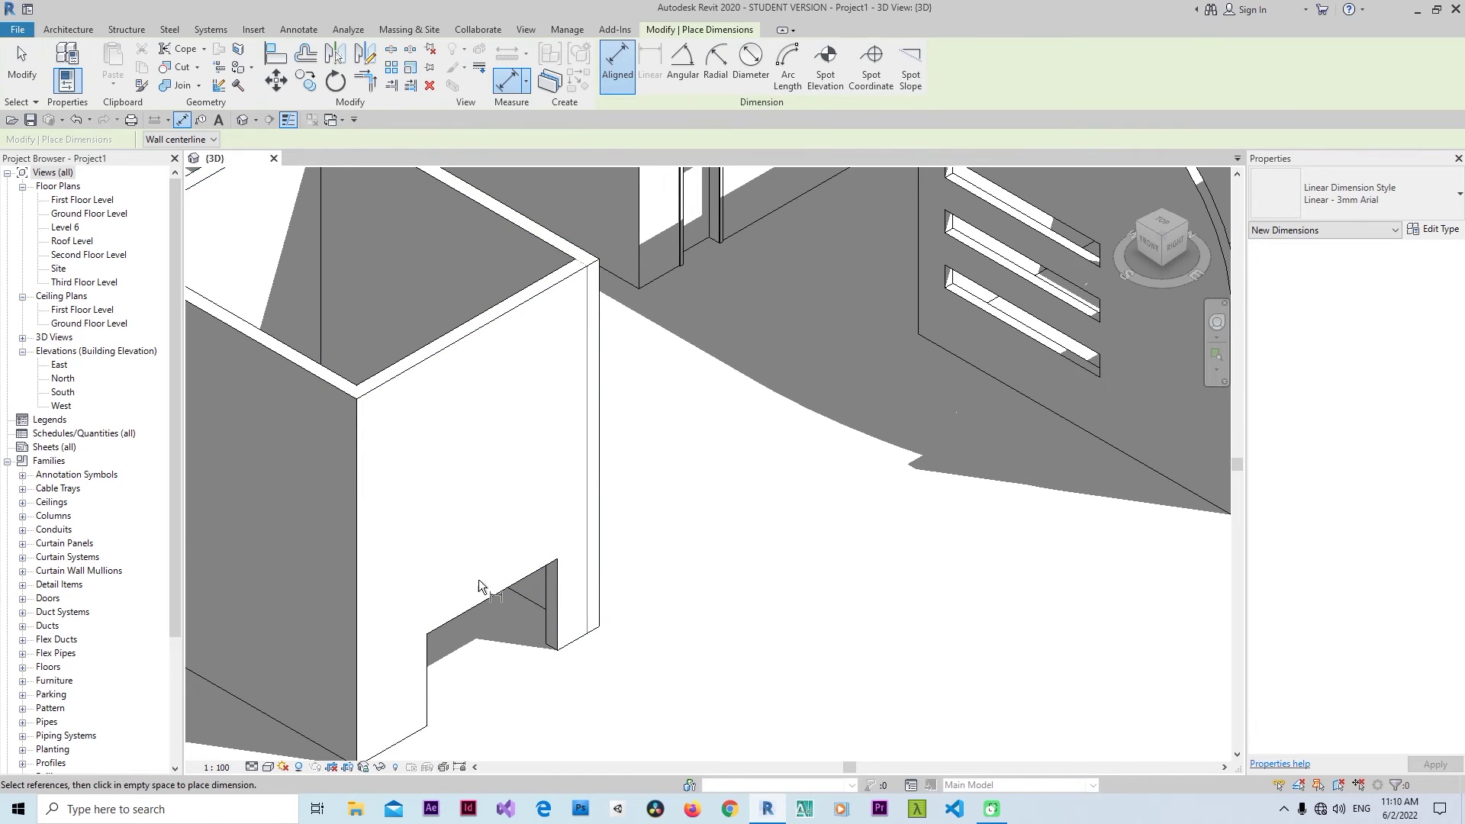
pyautogui.click(484, 603)
pyautogui.click(566, 645)
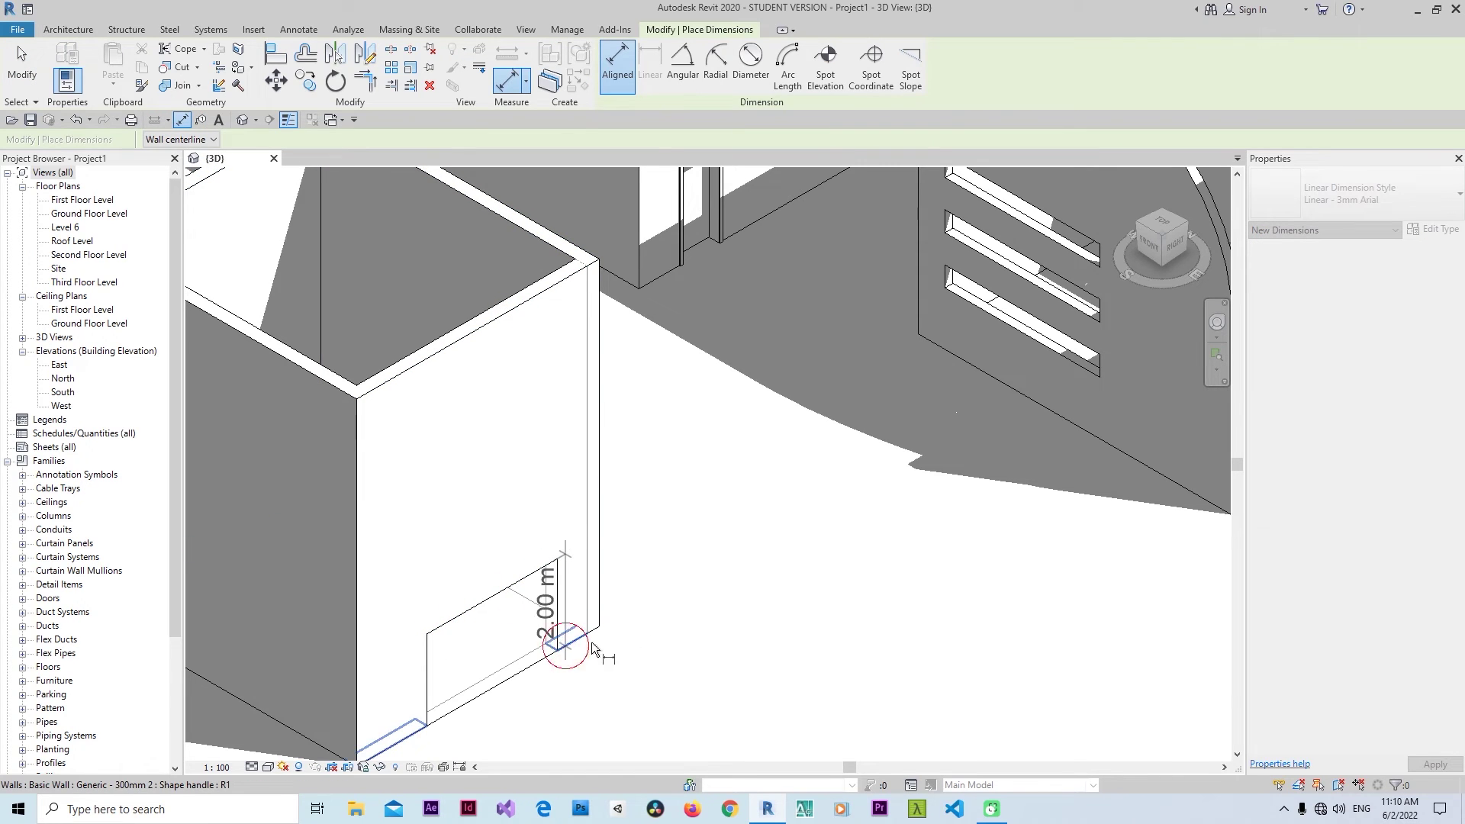
pyautogui.click(739, 583)
pyautogui.press('Escape')
pyautogui.press('Escape')
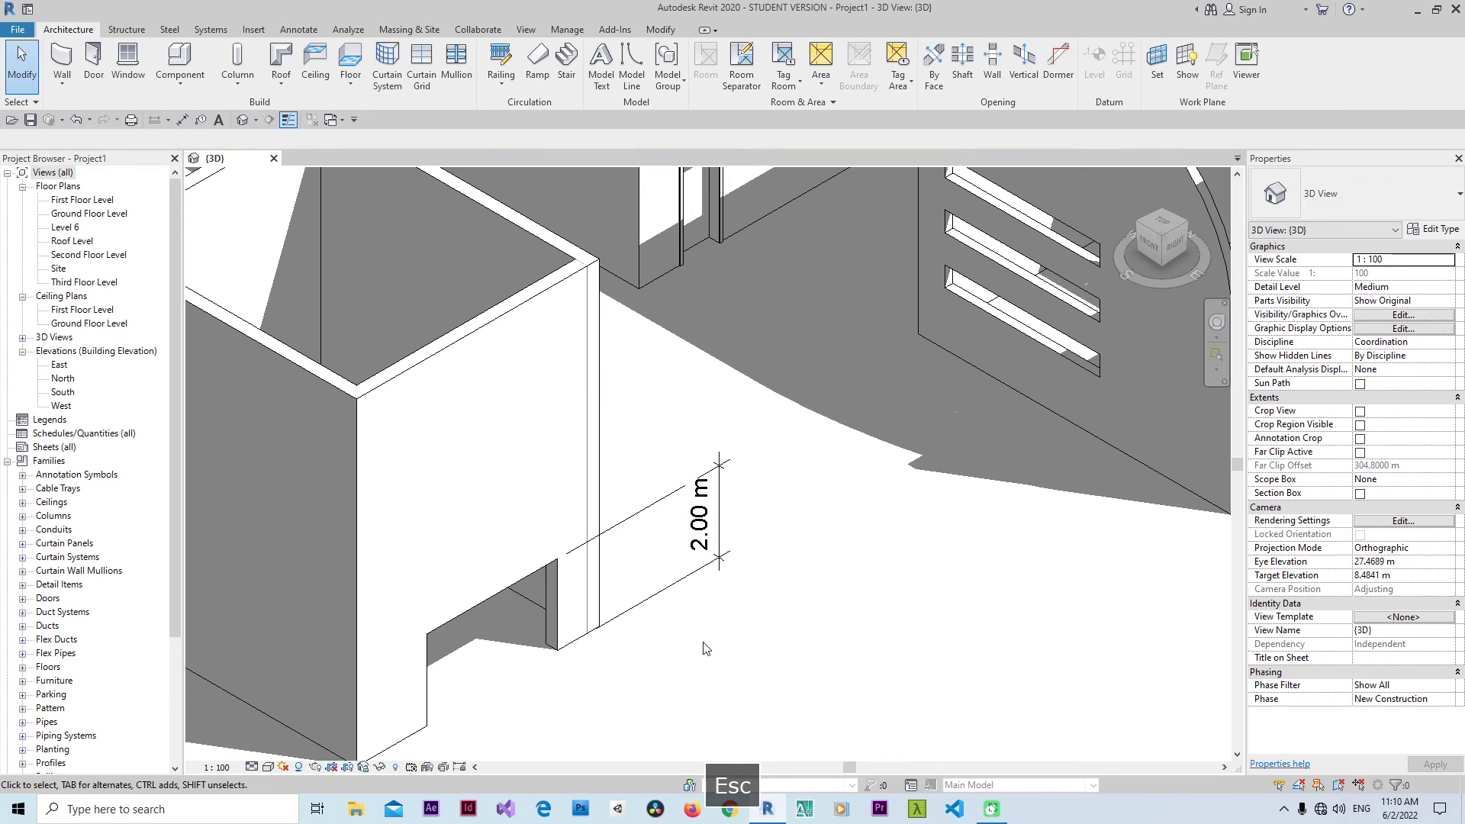
# - Open the layer structure of the detached box's 6.7 m front wall type and preview it in section view
pyautogui.scroll(-2, 705, 648)
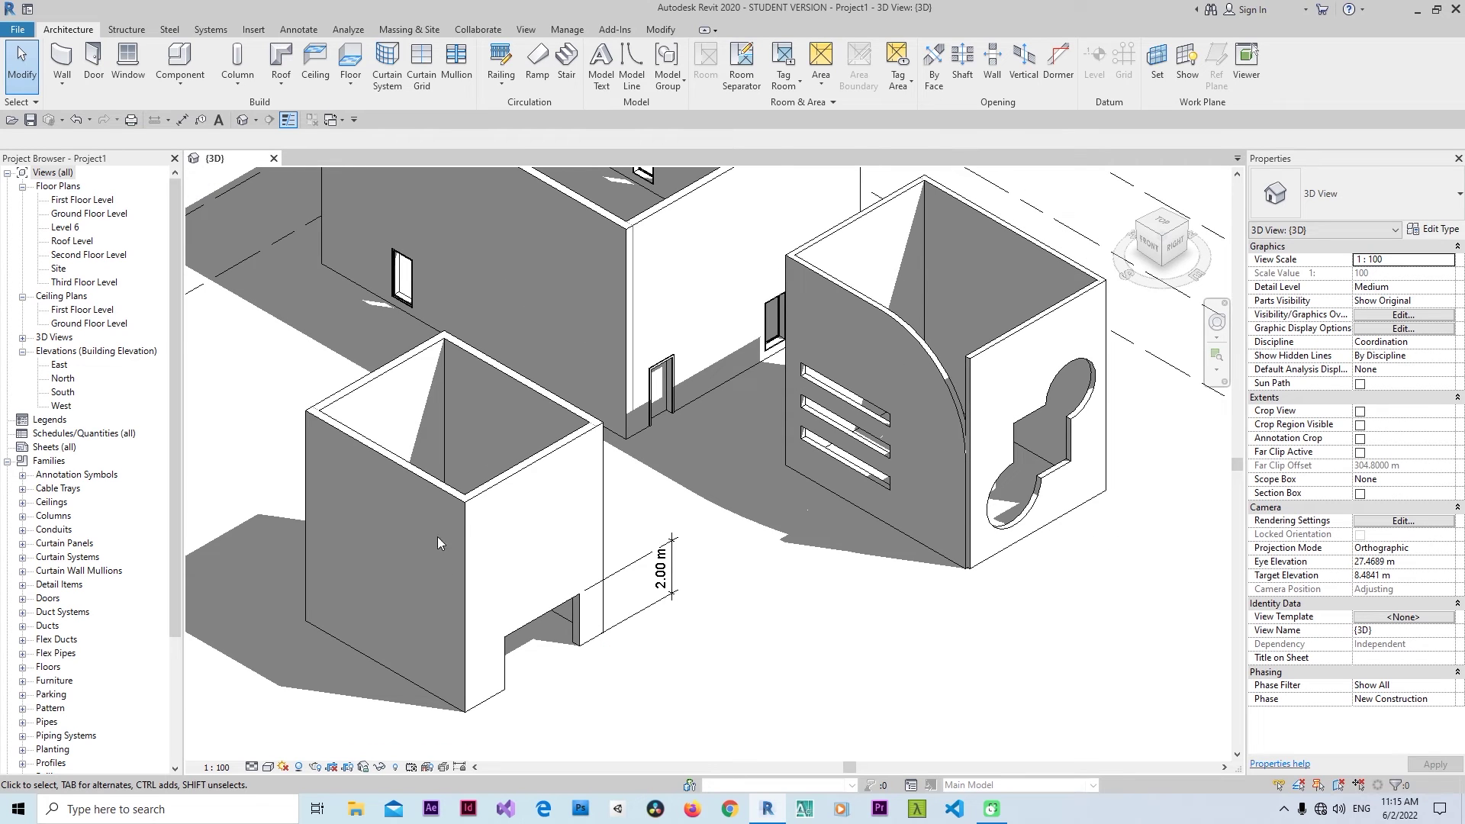
pyautogui.click(449, 506)
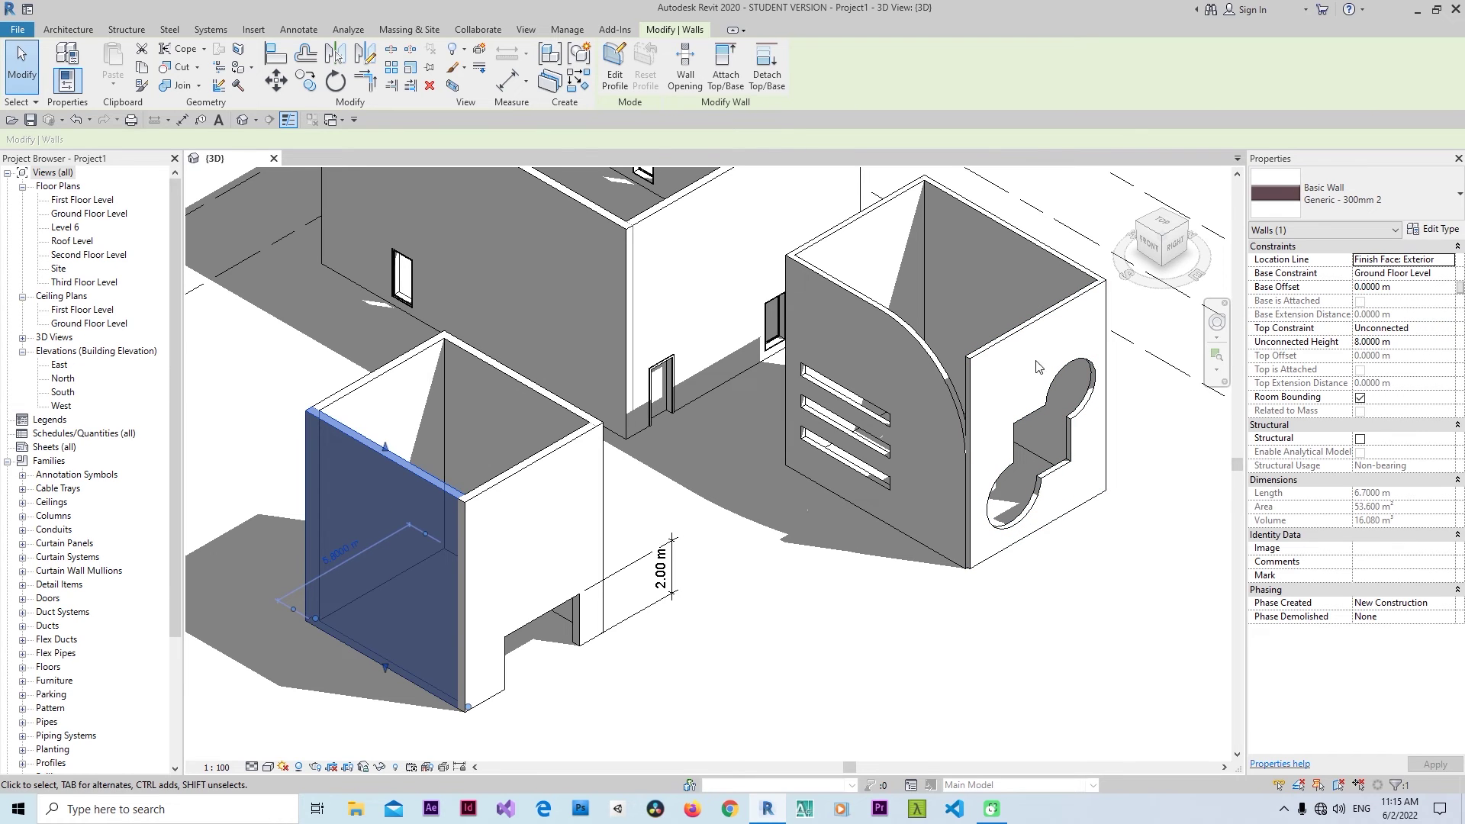
pyautogui.click(1450, 230)
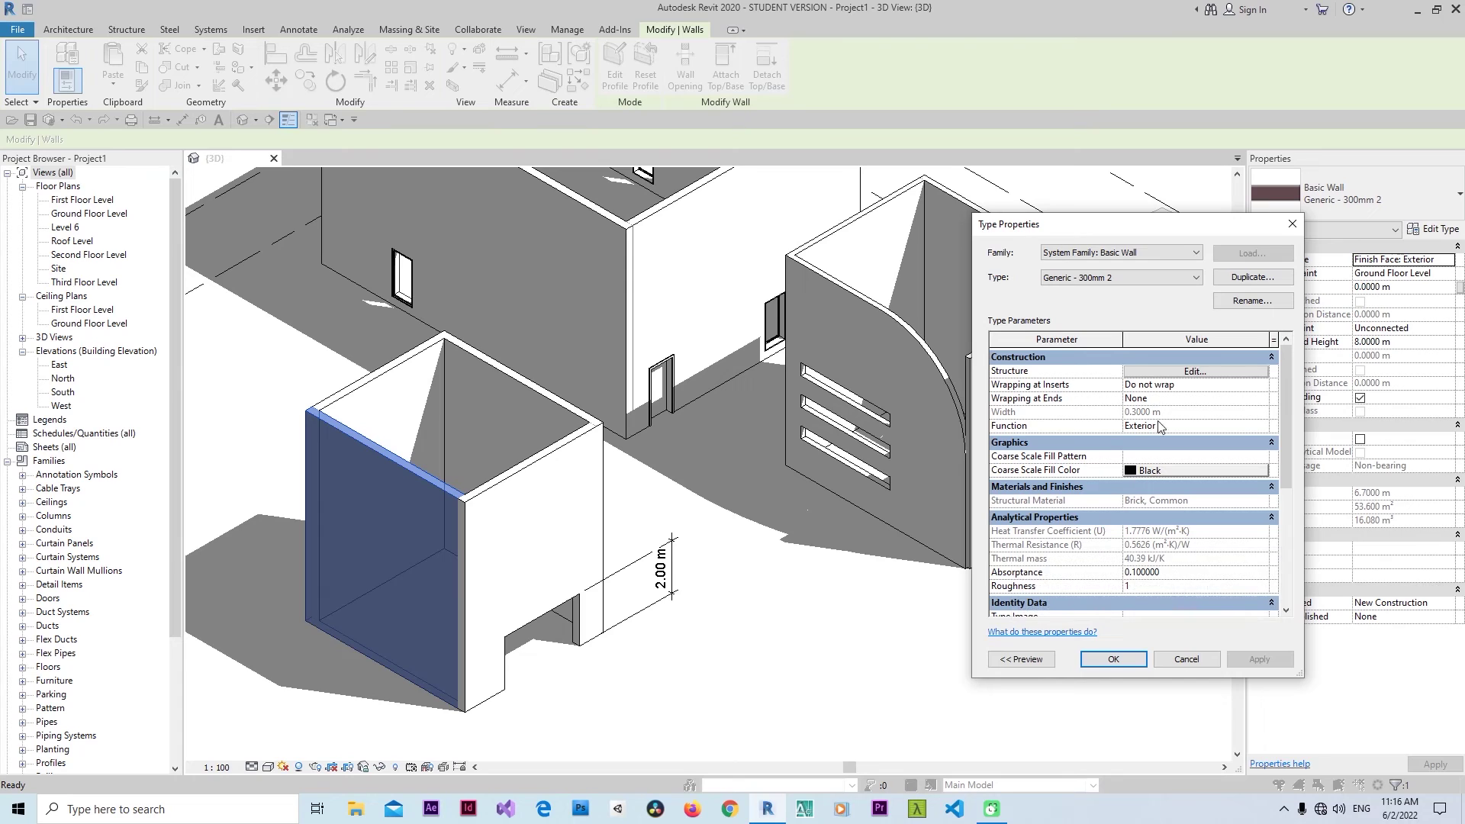
pyautogui.click(1163, 371)
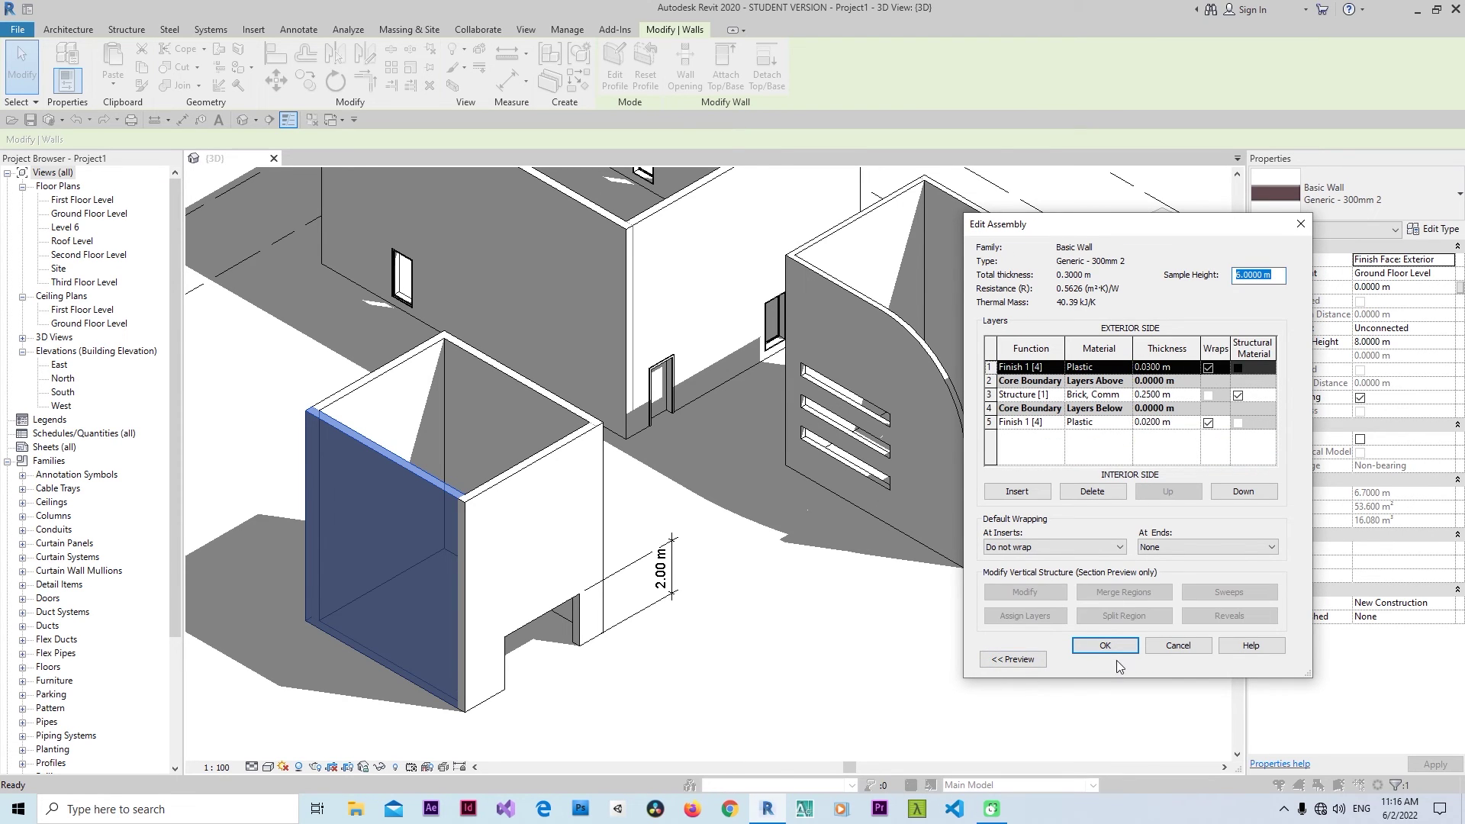
pyautogui.click(1027, 661)
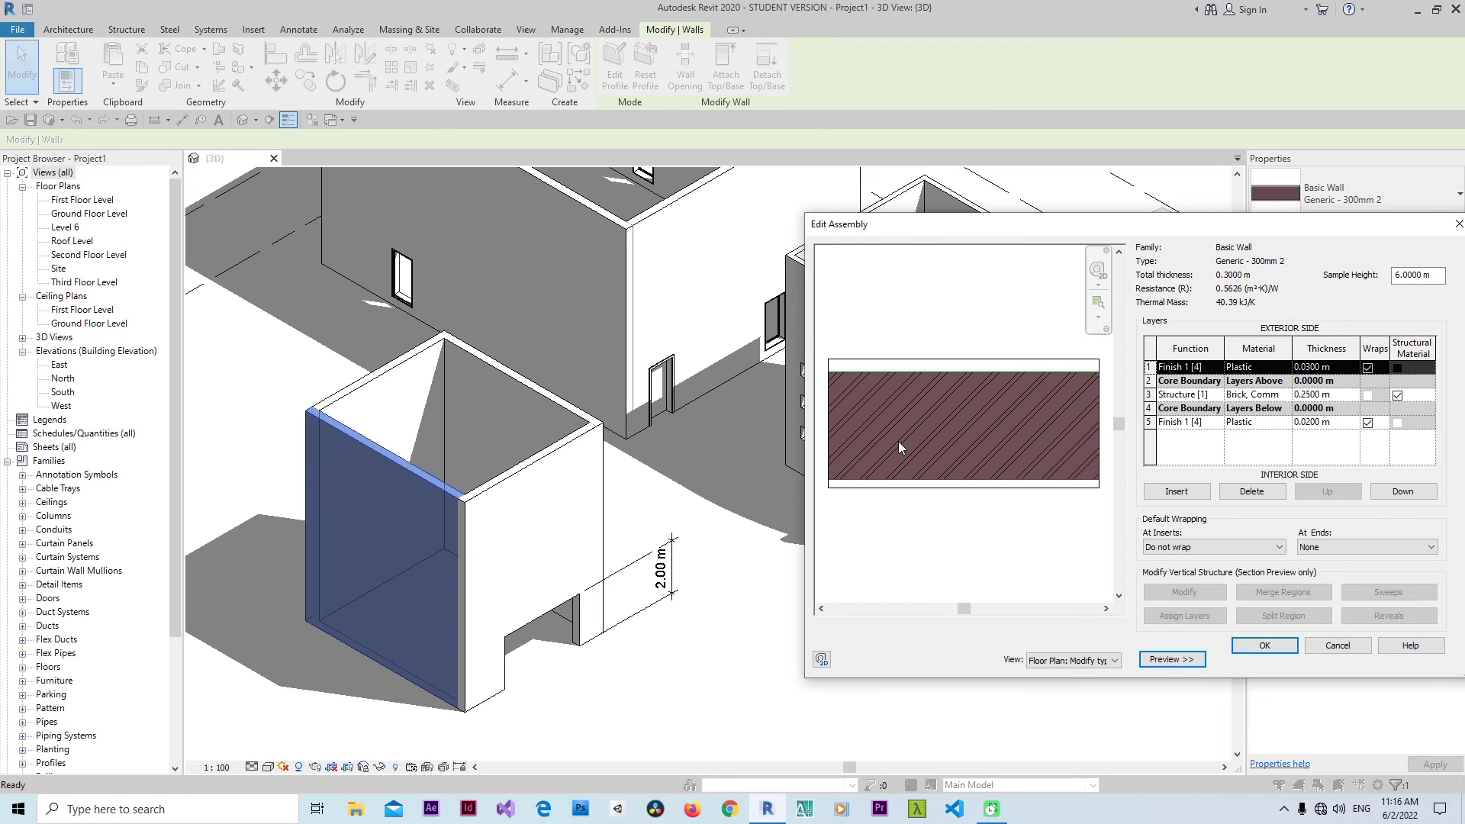
pyautogui.click(1045, 661)
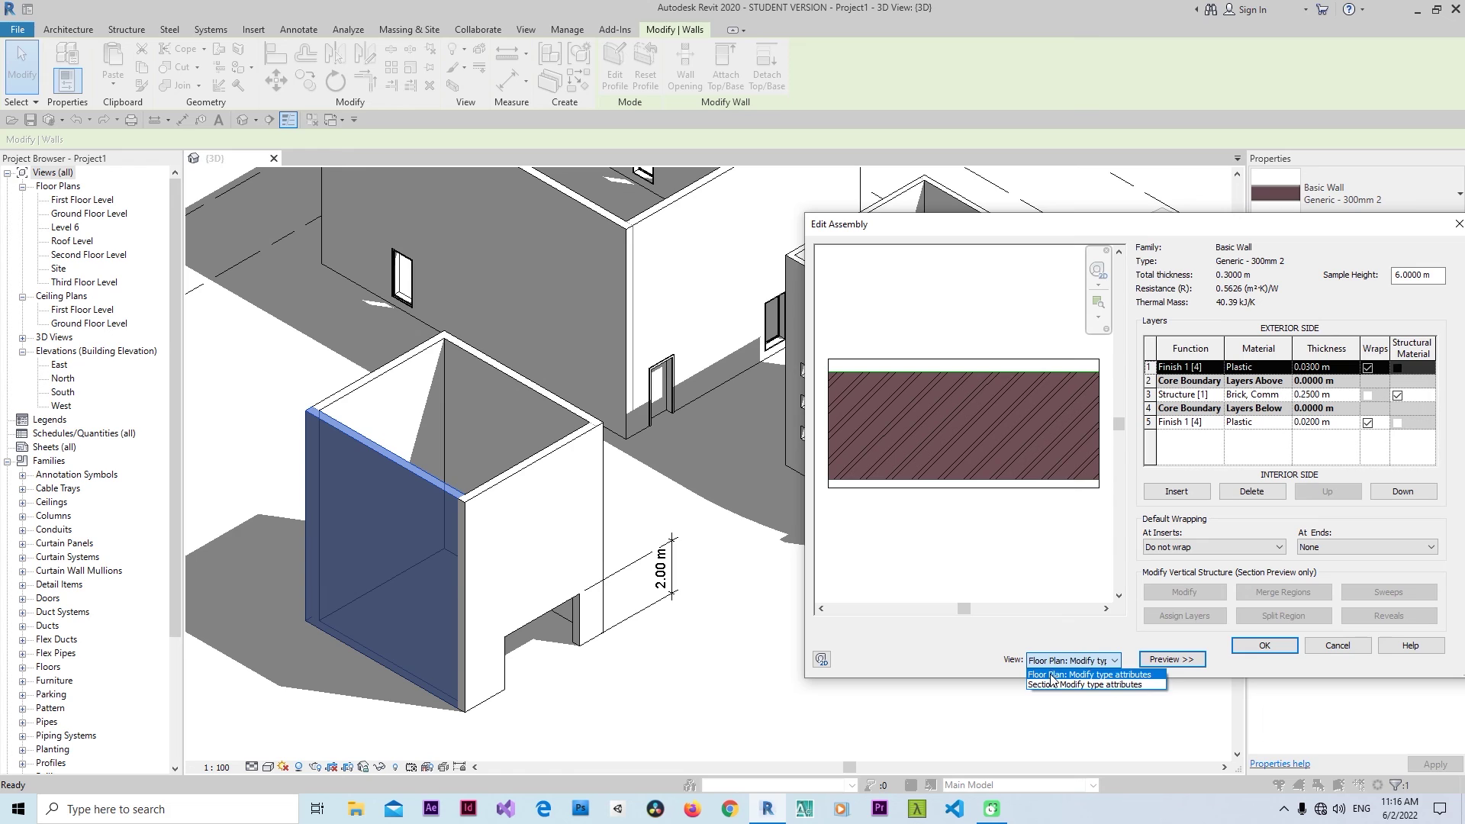
pyautogui.click(1052, 685)
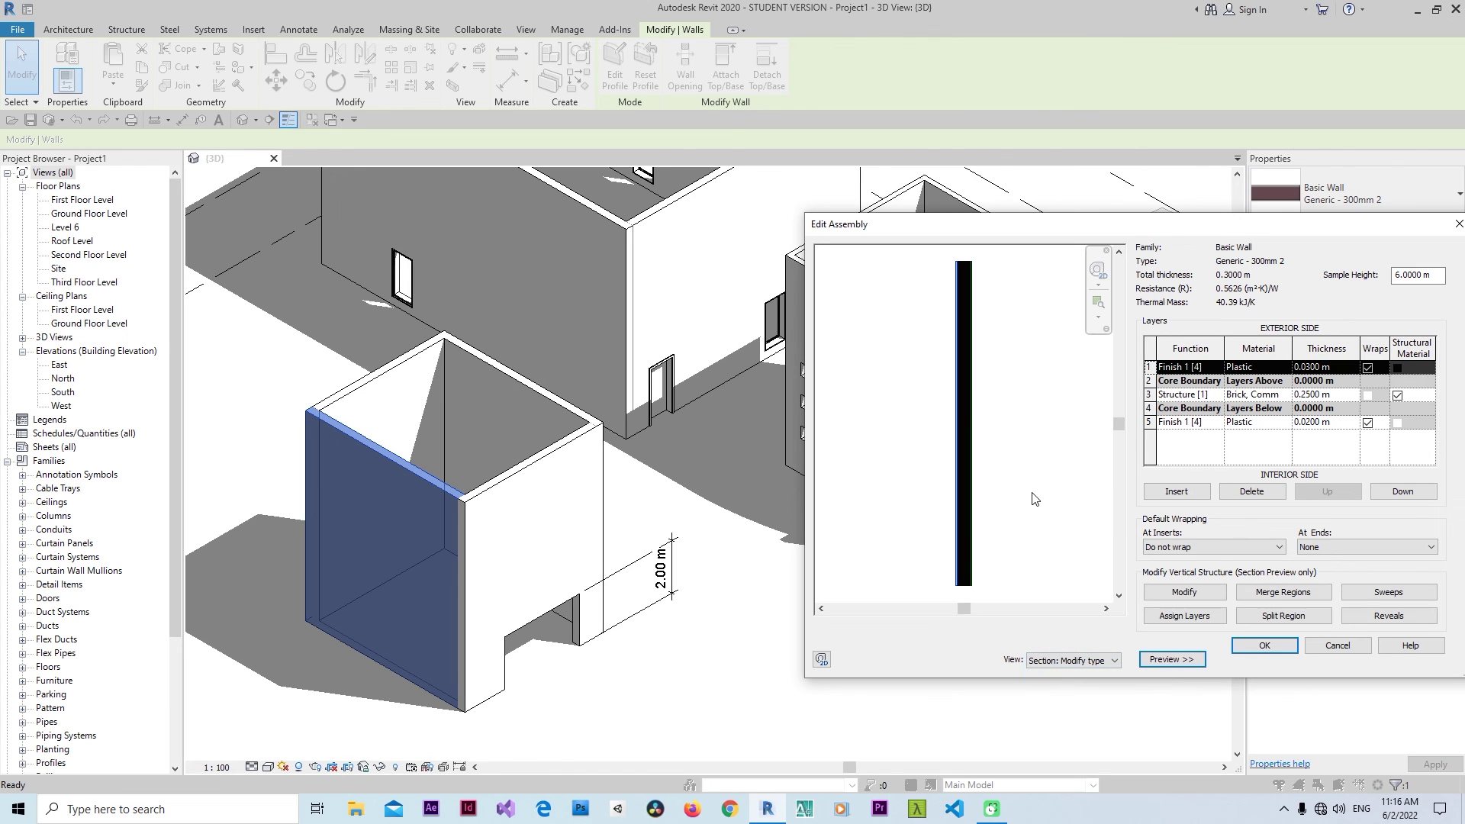